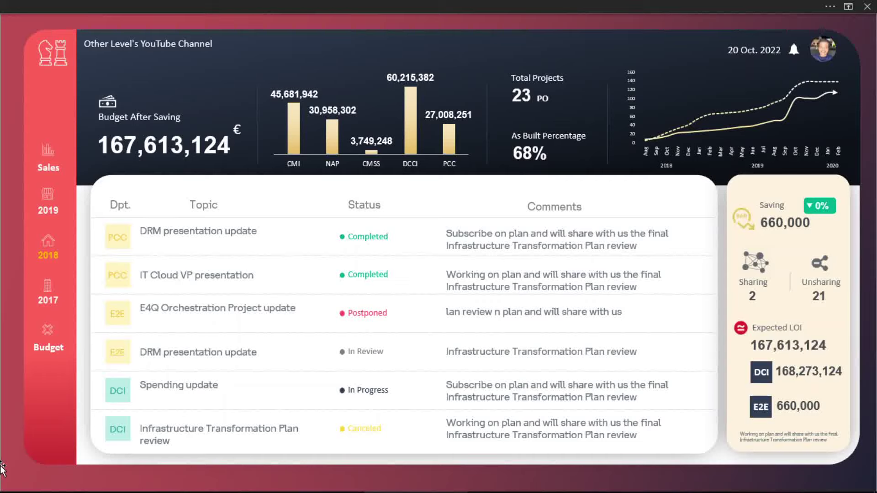
Step: Flip the dashboard's year slicer between 2019, 2018 and 2017, ending on 2018
click(47, 217)
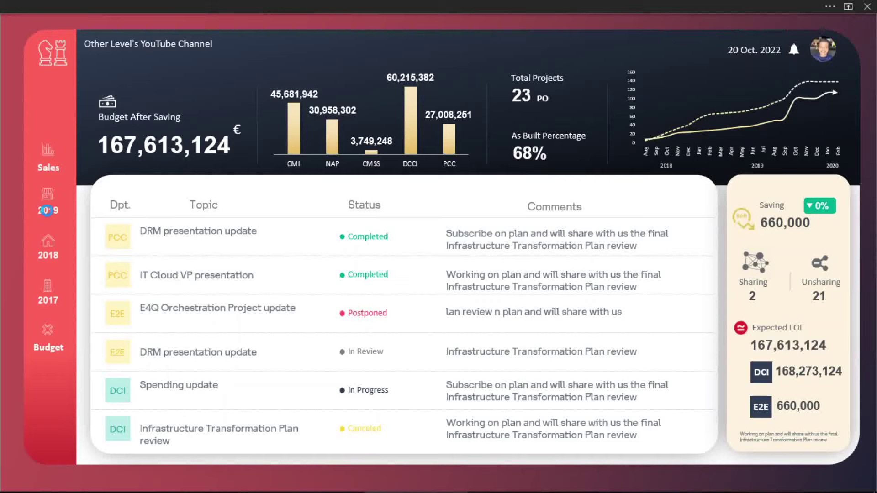
click(53, 260)
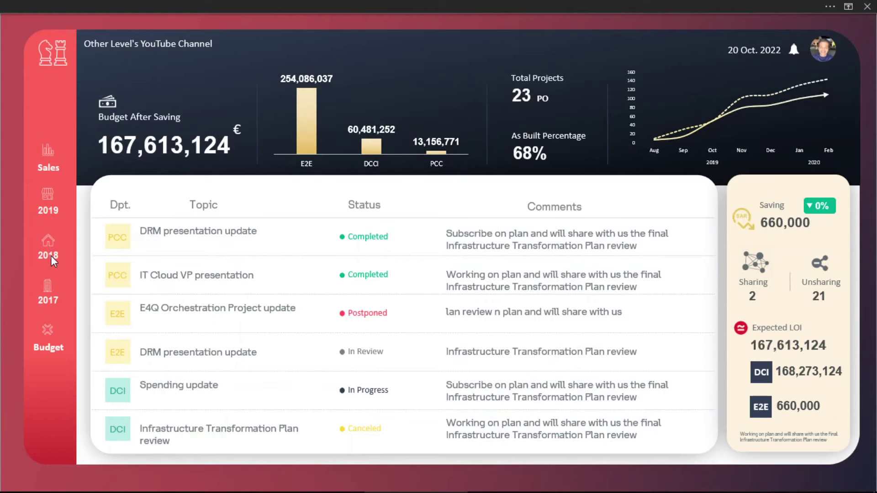
click(53, 305)
click(50, 251)
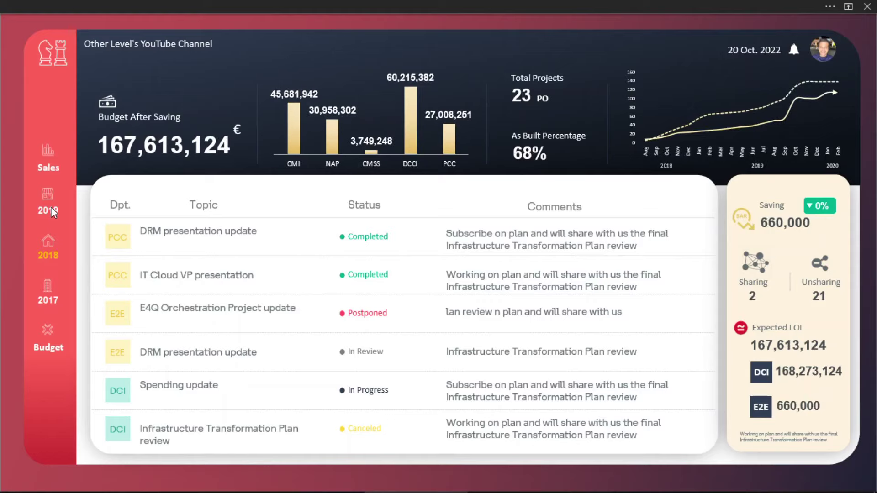
click(53, 213)
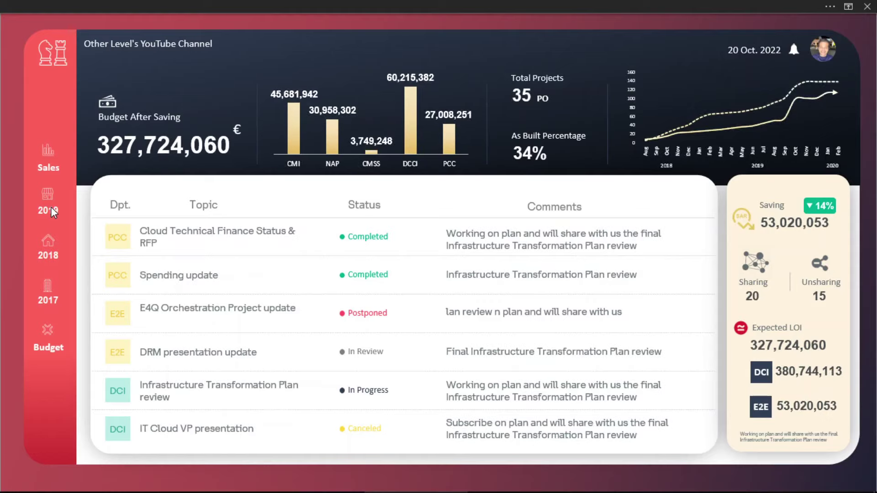
click(52, 260)
click(56, 301)
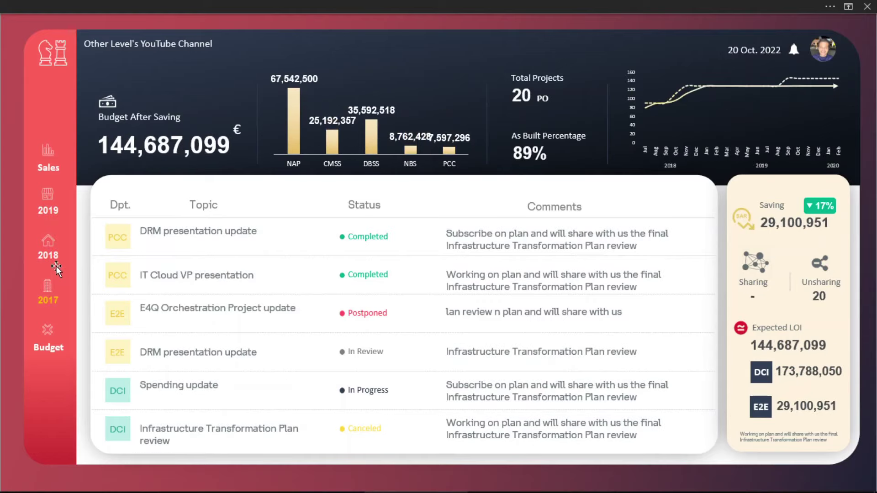
click(52, 212)
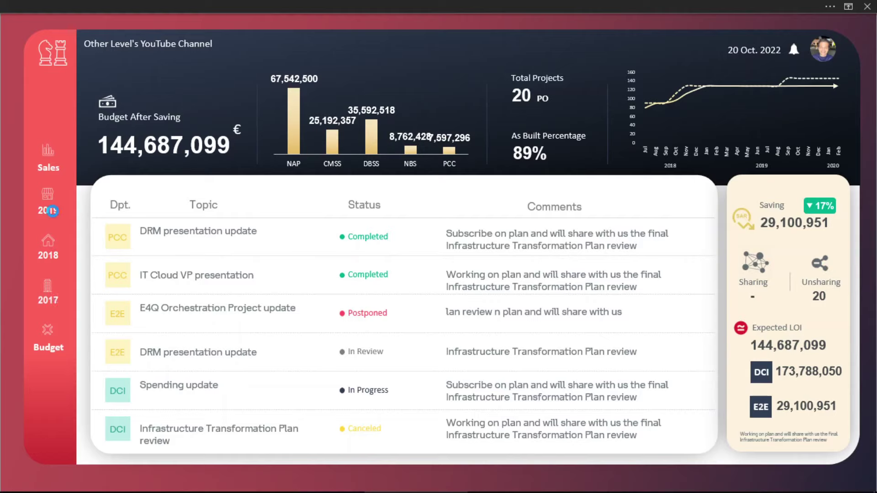
click(53, 258)
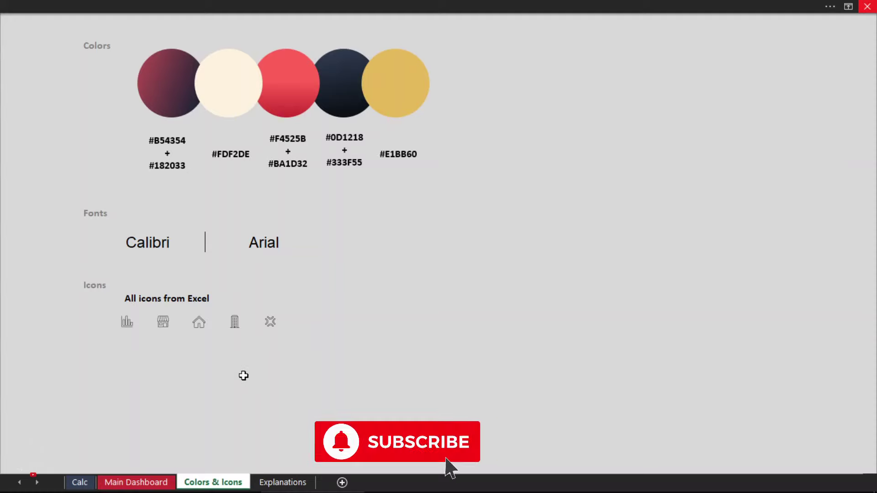
Step: Return to the Main Dashboard and keep the ribbon's tabs and commands always showing
click(133, 484)
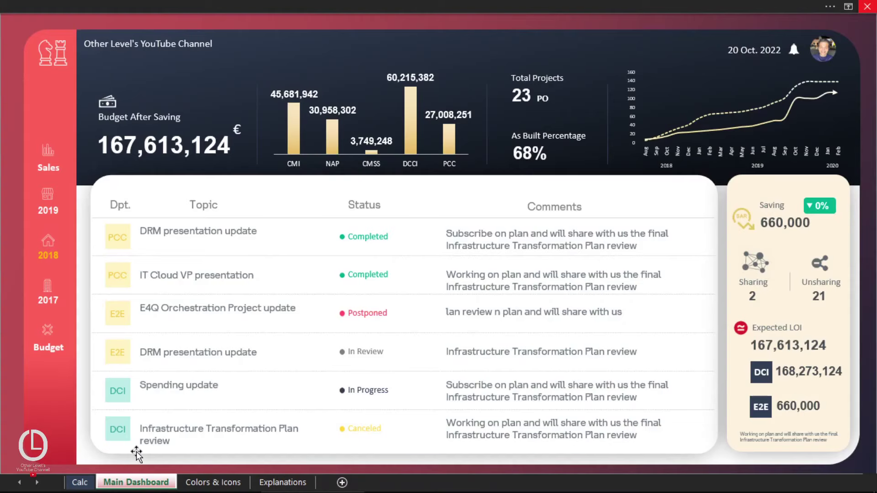
click(848, 7)
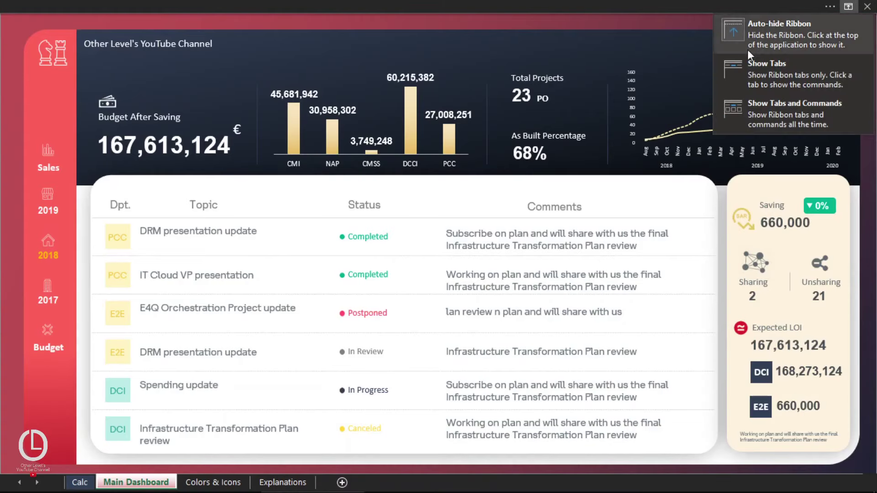
click(775, 105)
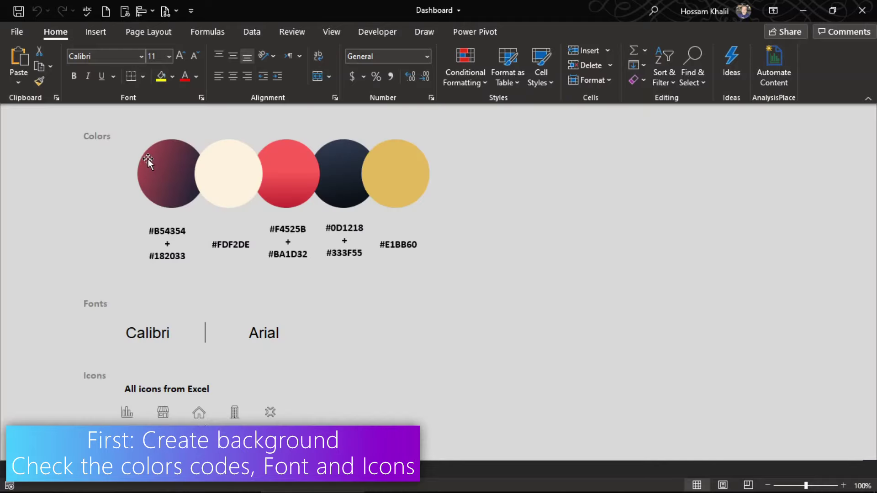
Step: Select the maroon, cream, red, dark navy and yellow colour circles together
click(147, 158)
ctrl+click(239, 177)
ctrl+click(276, 175)
ctrl+click(337, 173)
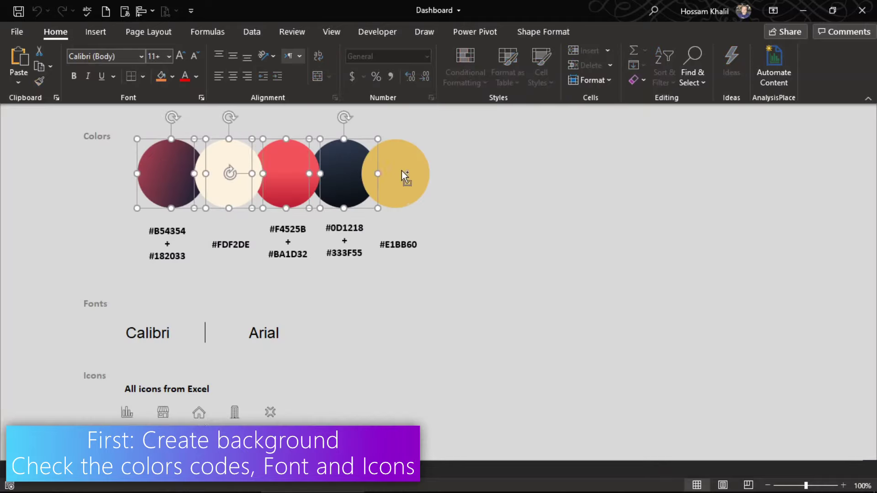
ctrl+click(411, 173)
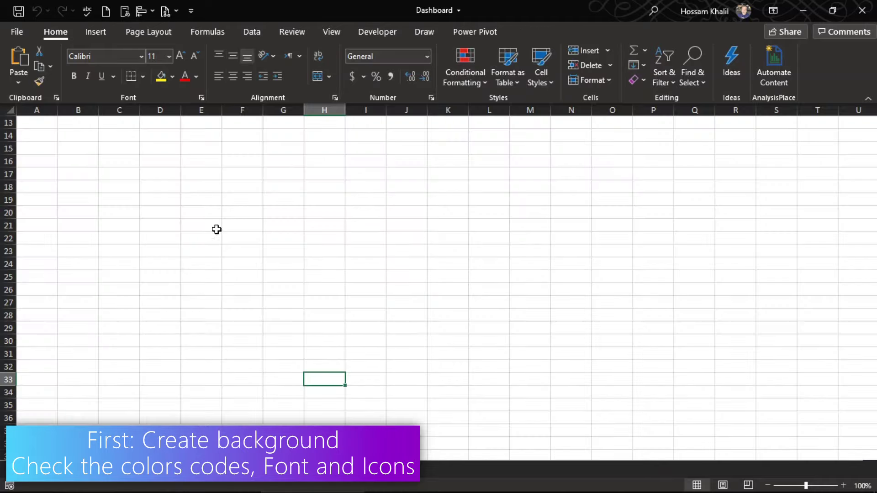
Step: Paste the five circles, move them up to rows 14–19, and pull the maroon one out below
key(ctrl+v)
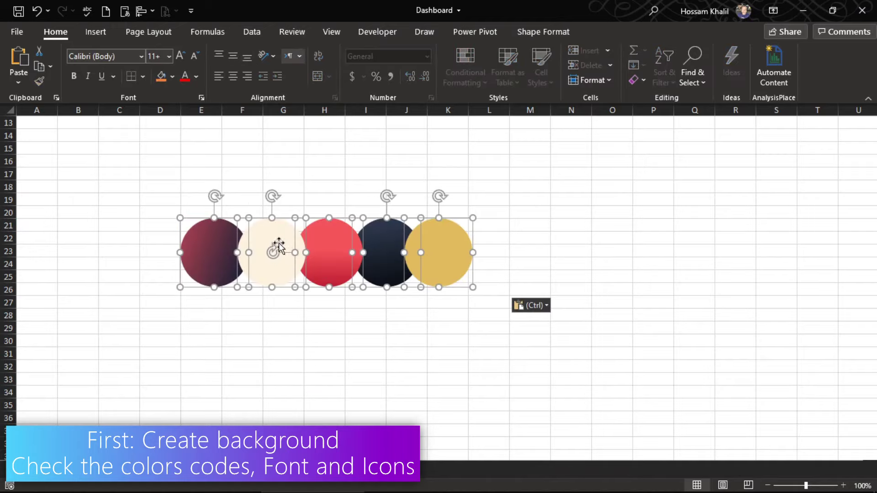
drag(280, 249, 259, 160)
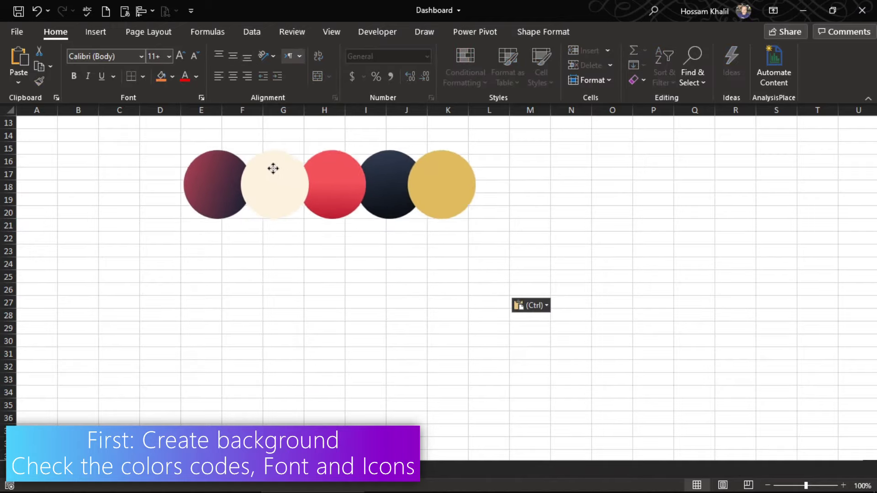
click(199, 223)
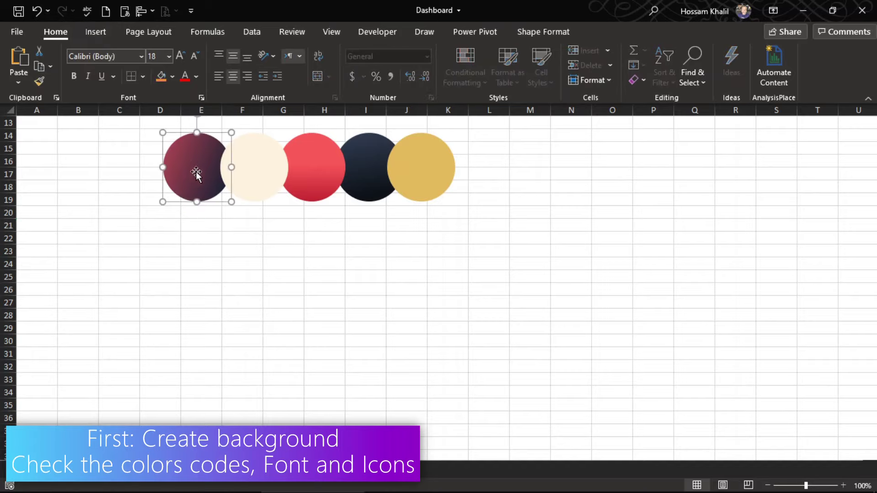
drag(195, 171, 169, 283)
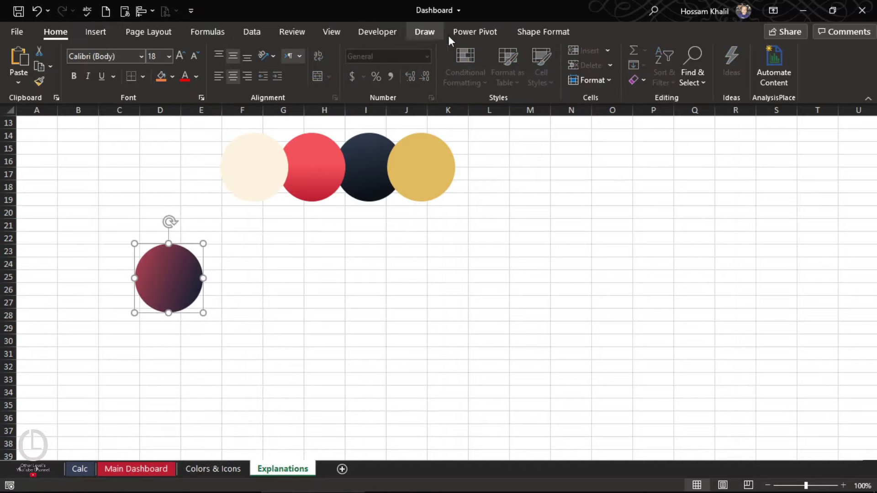
Step: Change the maroon circle into a rectangle and move it to the left side
click(543, 32)
click(138, 51)
mouse_move(144, 68)
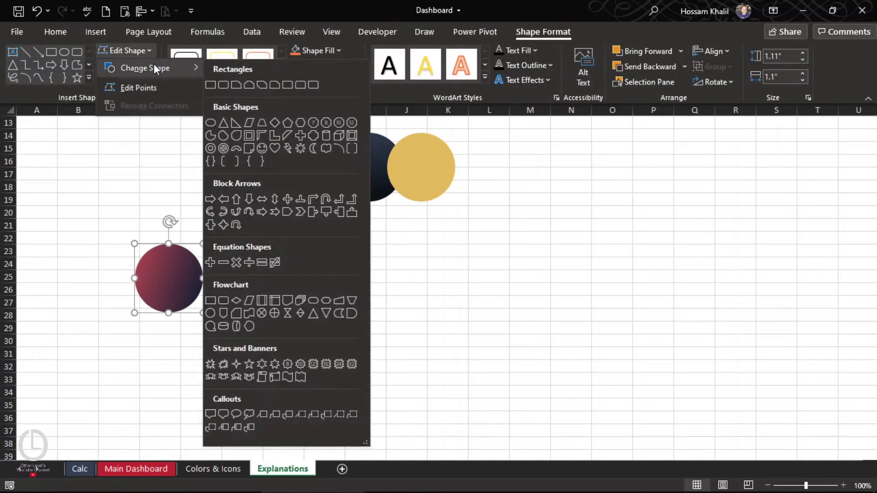
click(219, 84)
mouse_move(167, 291)
mouse_down()
mouse_move(51, 179)
mouse_move(51, 161)
mouse_up()
Step: Send the maroon rectangle behind the circles and stretch it across the whole sheet
scroll(61, 199, up, 4)
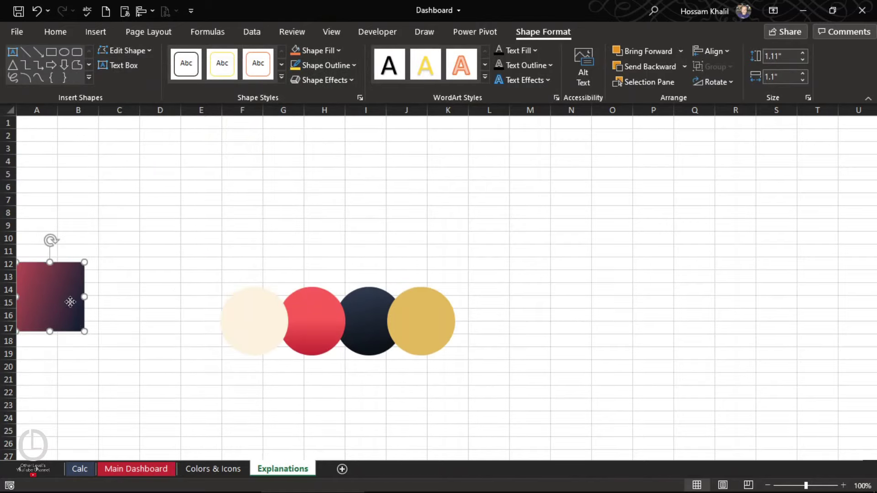
drag(64, 301, 58, 157)
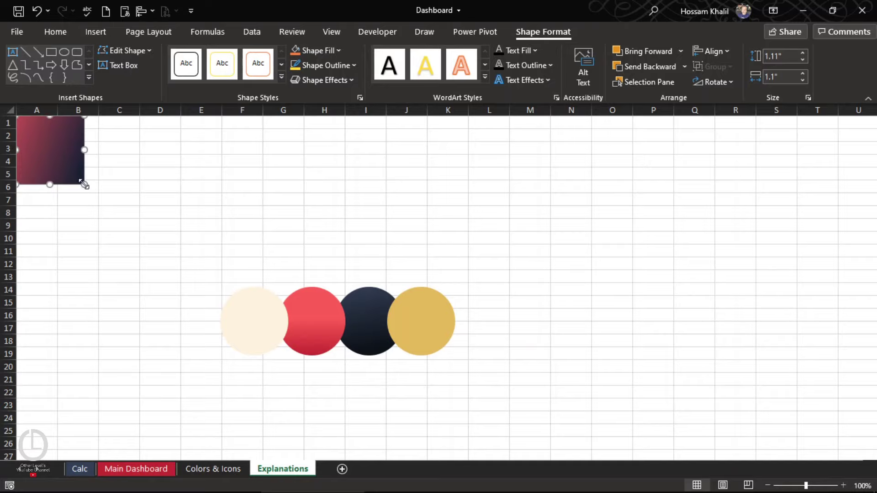
right_click(78, 169)
click(125, 328)
drag(84, 182, 873, 475)
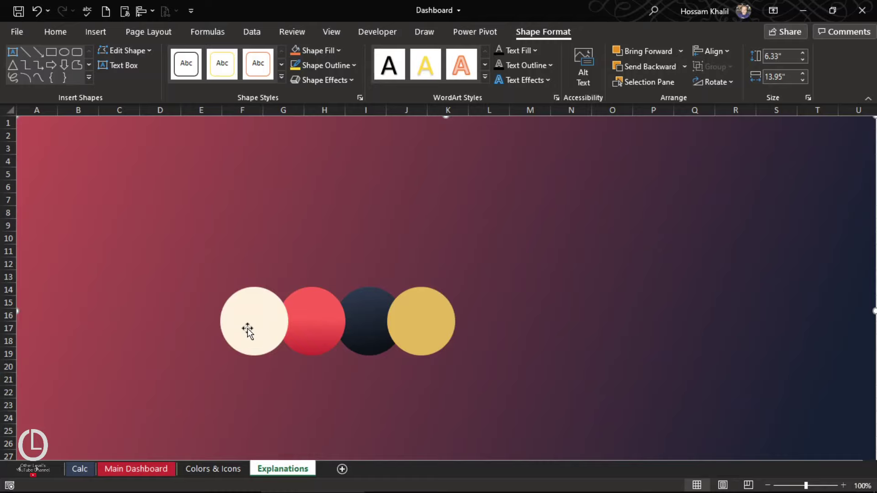
Step: Move the cream and red circles up, and change the red one into a rounded-corner rectangle
drag(247, 330, 386, 232)
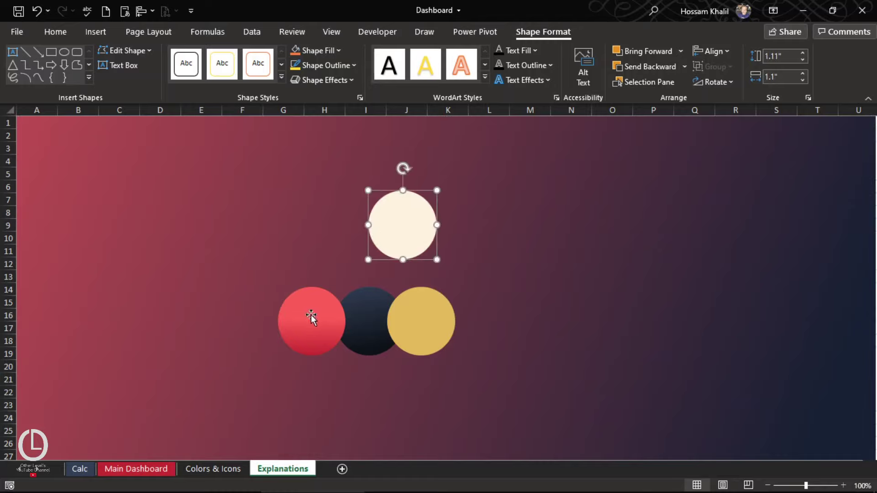
drag(311, 316, 202, 241)
click(144, 52)
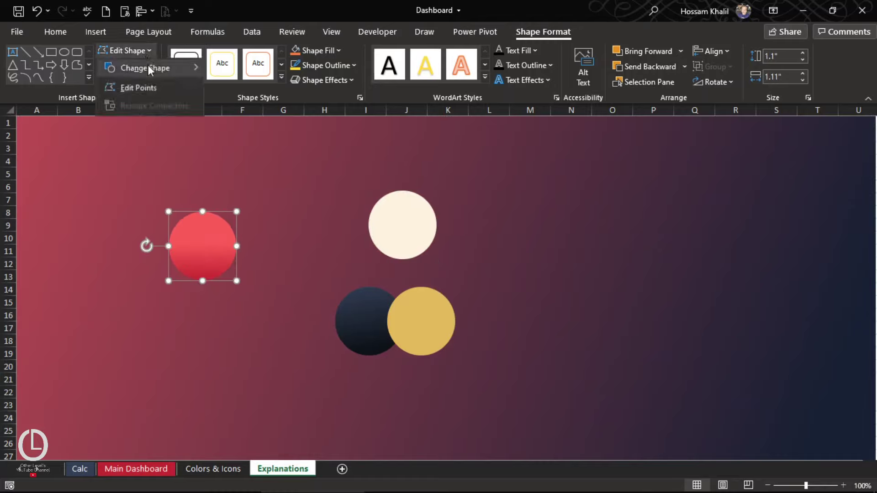
mouse_move(145, 68)
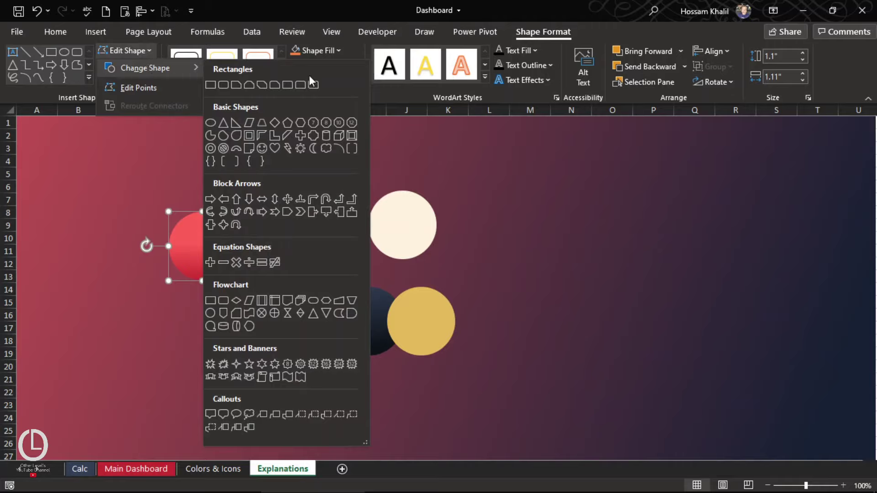
click(311, 81)
mouse_move(195, 248)
mouse_down()
mouse_move(155, 210)
mouse_move(107, 215)
mouse_up()
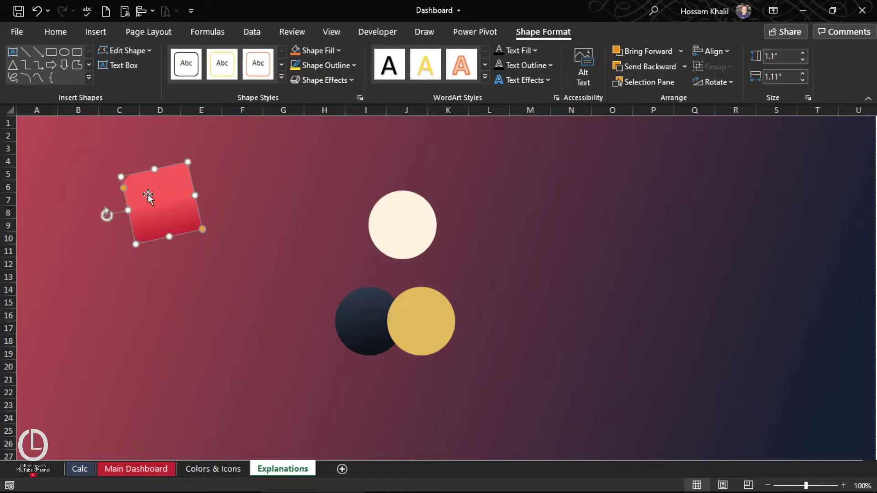
Step: Undo the rotation, round the red bar's top-left corner, and stretch it from B2 to row 26
key(ctrl+z)
drag(128, 179, 138, 179)
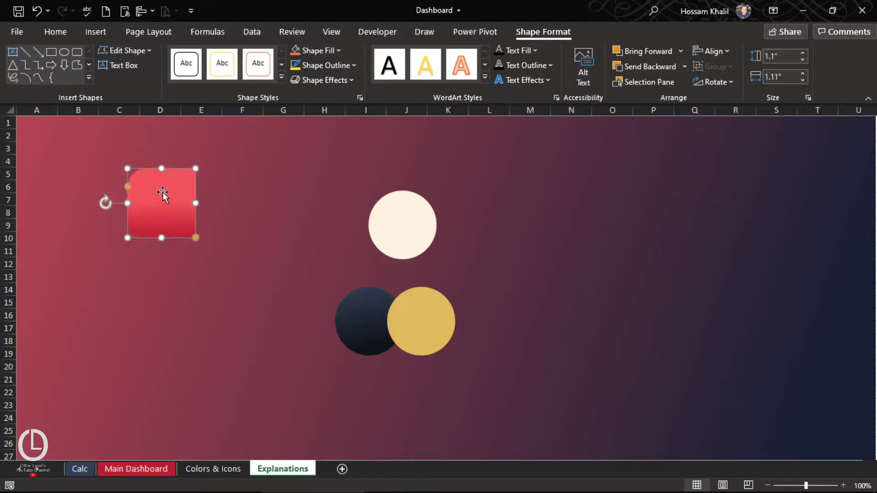
drag(164, 192, 88, 161)
drag(88, 204, 83, 322)
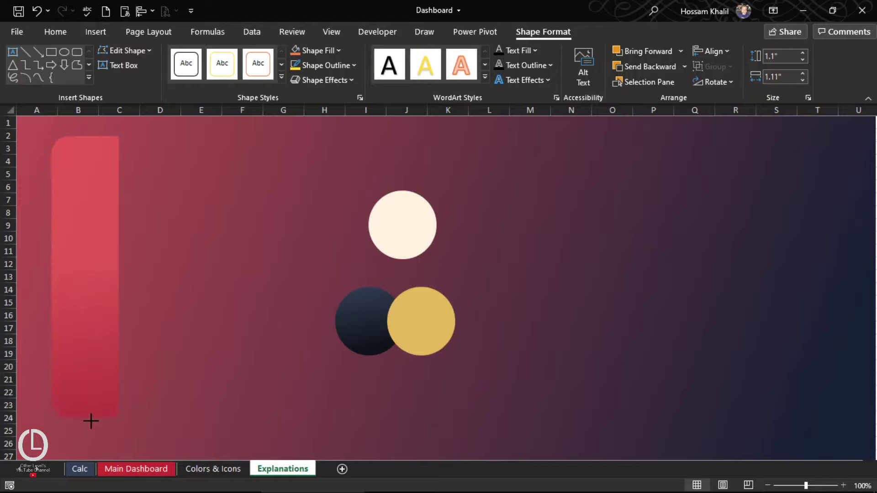
scroll(137, 292, up, 3)
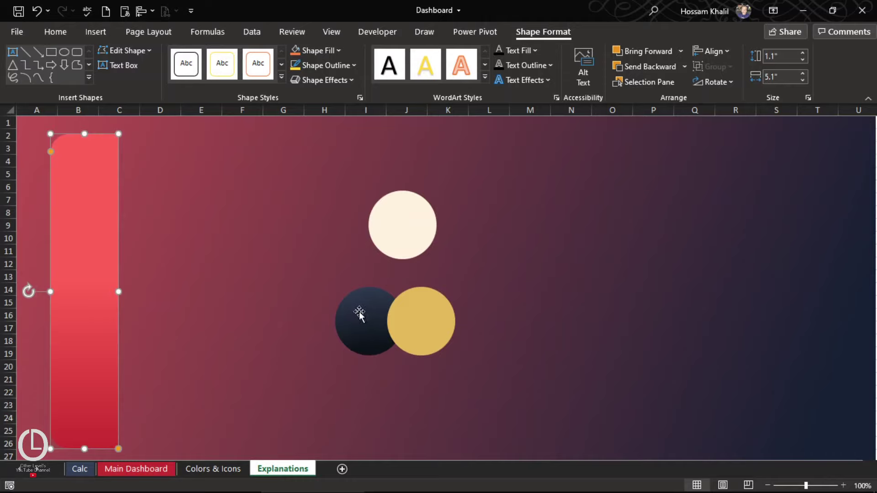
drag(359, 315, 256, 196)
drag(379, 222, 287, 356)
Step: Turn the navy circle into a 2.04 × 12.26 in rounded banner across the top beside the red bar
click(268, 196)
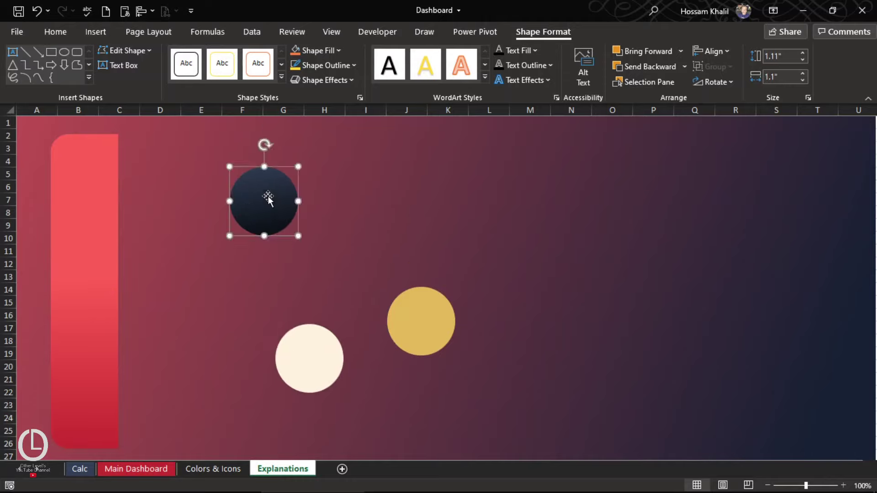
click(137, 51)
mouse_move(145, 67)
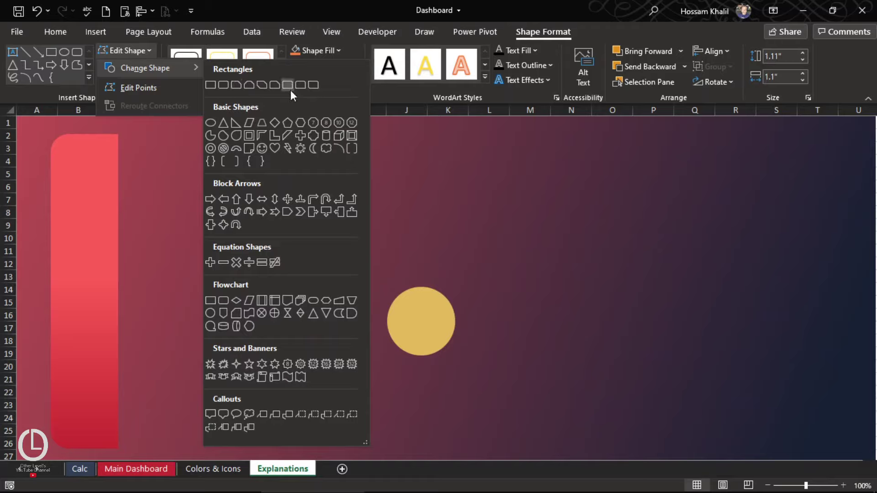
click(303, 89)
mouse_move(280, 180)
mouse_down()
mouse_move(215, 153)
mouse_move(656, 174)
mouse_move(802, 163)
mouse_move(783, 137)
mouse_up()
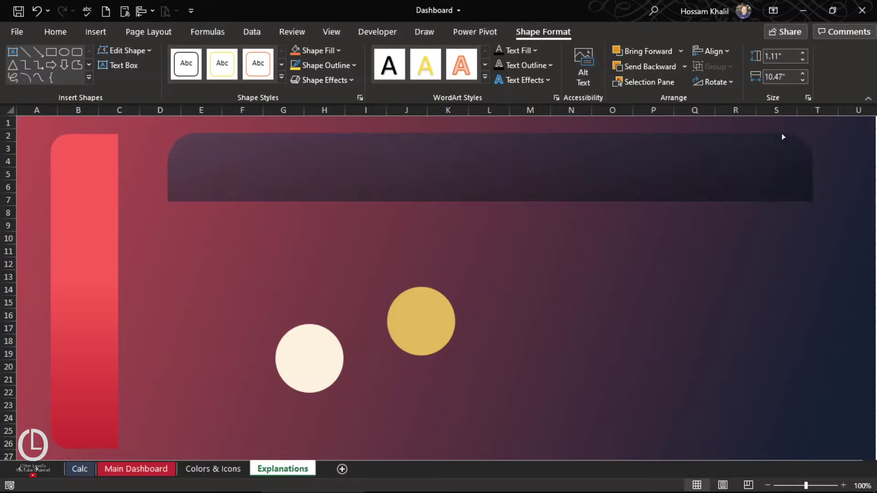
drag(659, 160, 595, 165)
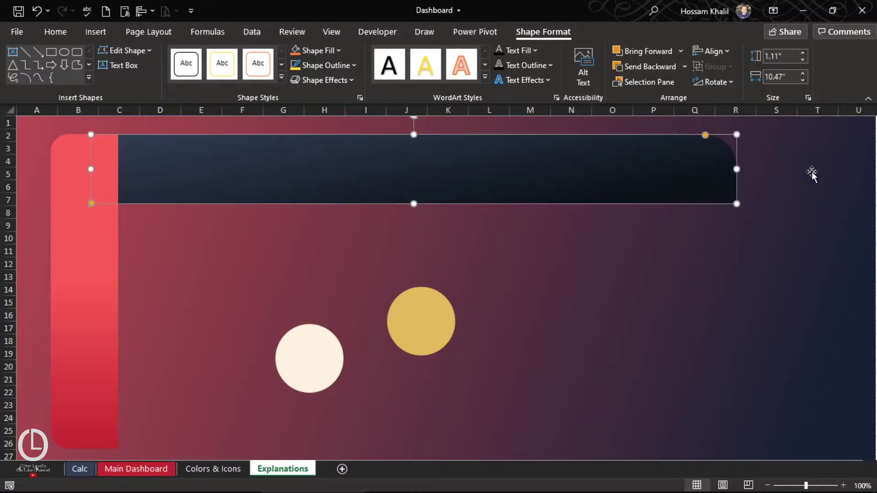
mouse_move(736, 168)
mouse_down()
mouse_move(859, 169)
mouse_move(851, 170)
mouse_up()
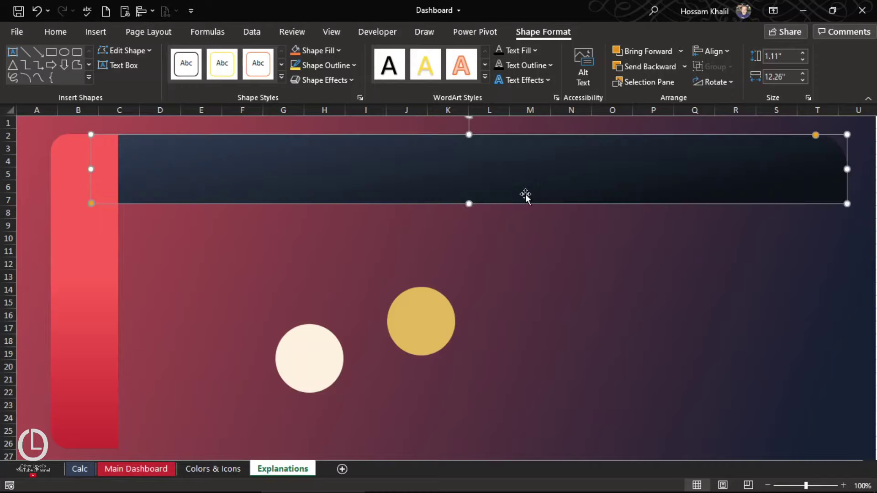
drag(468, 203, 467, 260)
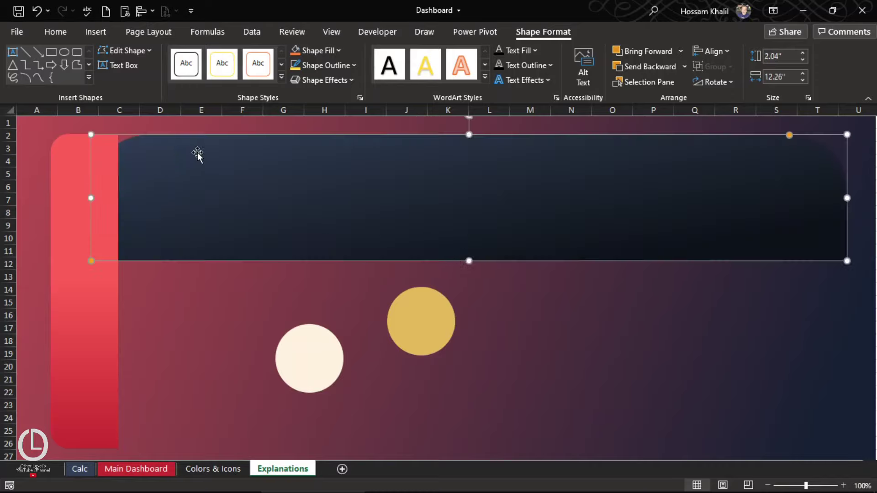
drag(791, 136, 825, 136)
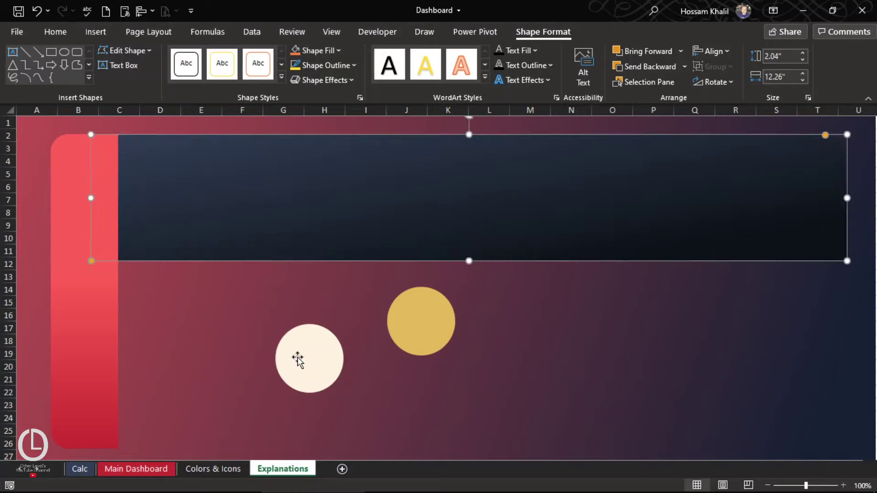
Step: Change the cream circle into a rectangle and move the gold circle up into the banner
drag(310, 372, 205, 197)
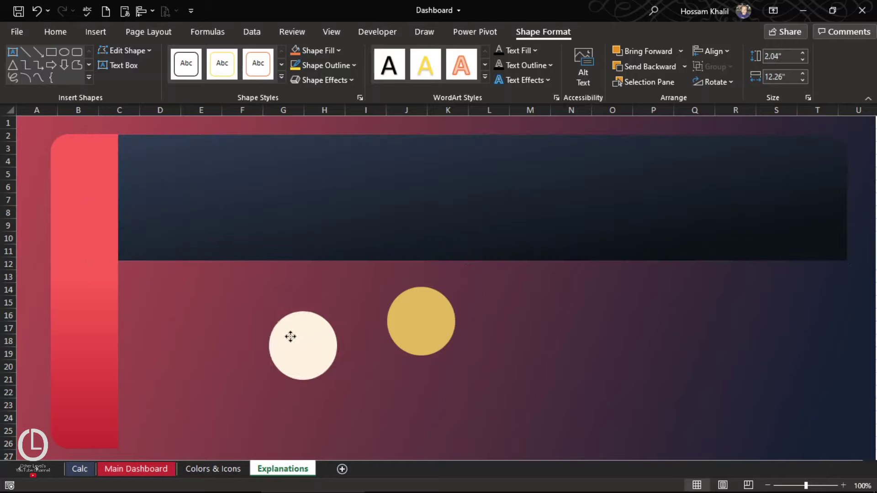
click(120, 51)
mouse_move(145, 67)
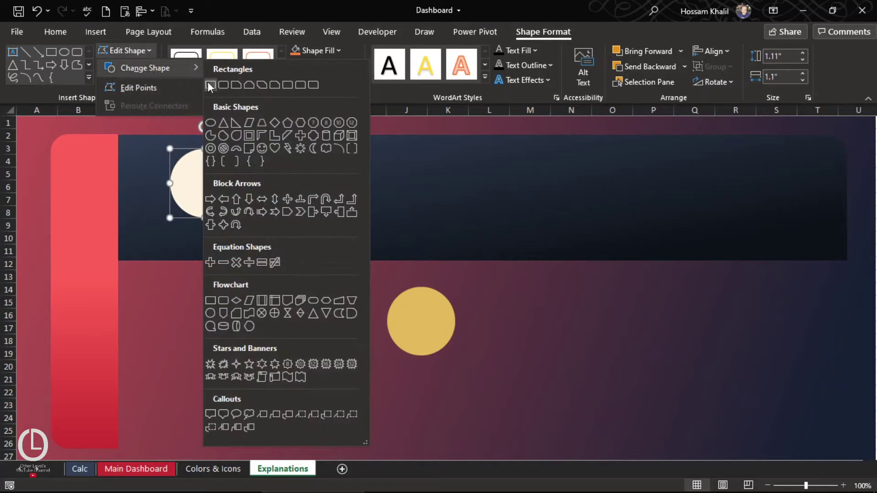
click(210, 85)
drag(427, 325, 370, 178)
Step: Resize the cream rectangle into a 3.4 × 11.84 in panel under the banner, rows 12–28
click(230, 203)
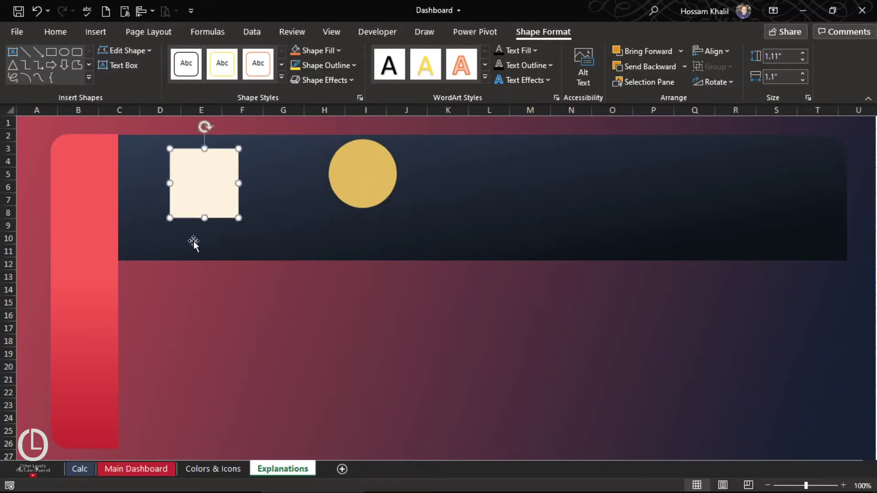
mouse_move(202, 188)
mouse_down()
mouse_move(150, 299)
mouse_move(848, 308)
mouse_up()
key(Left)
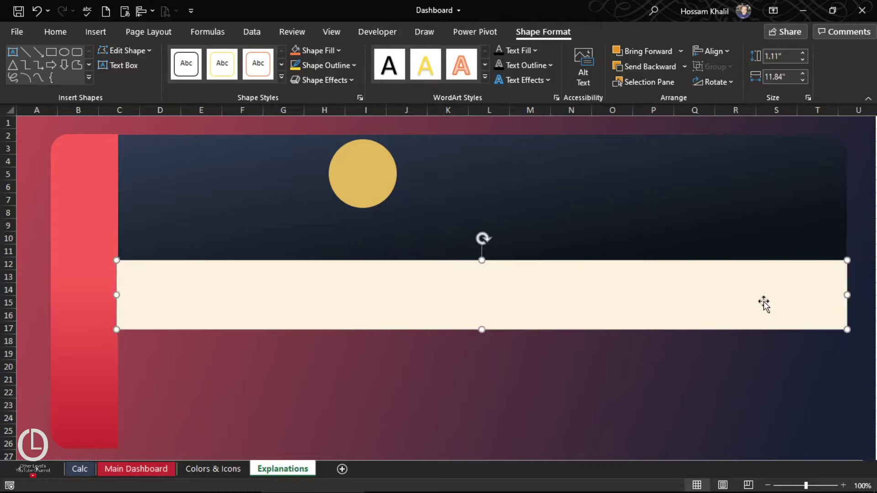
shift+click(616, 222)
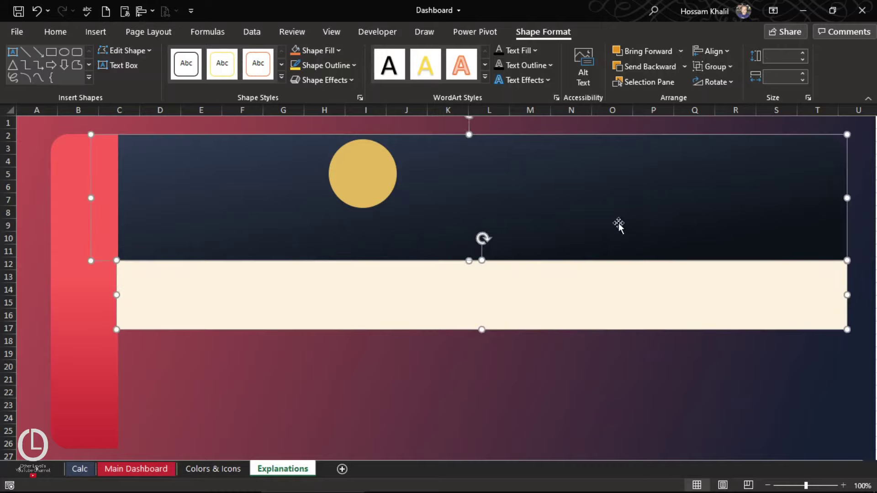
click(155, 11)
click(178, 67)
click(457, 296)
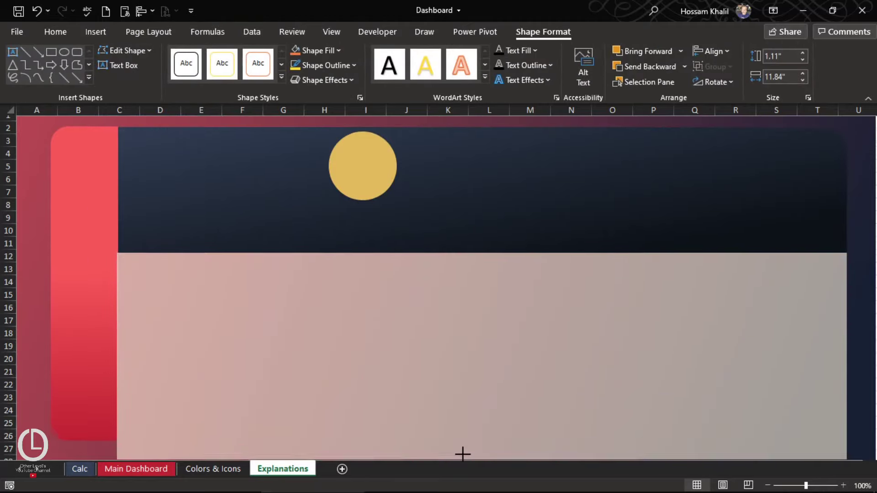
drag(482, 330, 464, 456)
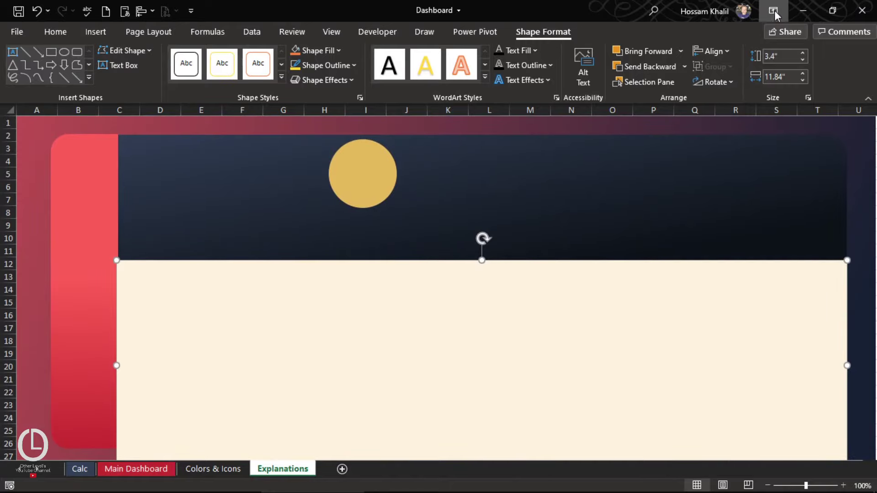
Step: Switch the ribbon to auto-hide so the sheet fills the screen
click(773, 10)
click(785, 43)
click(306, 6)
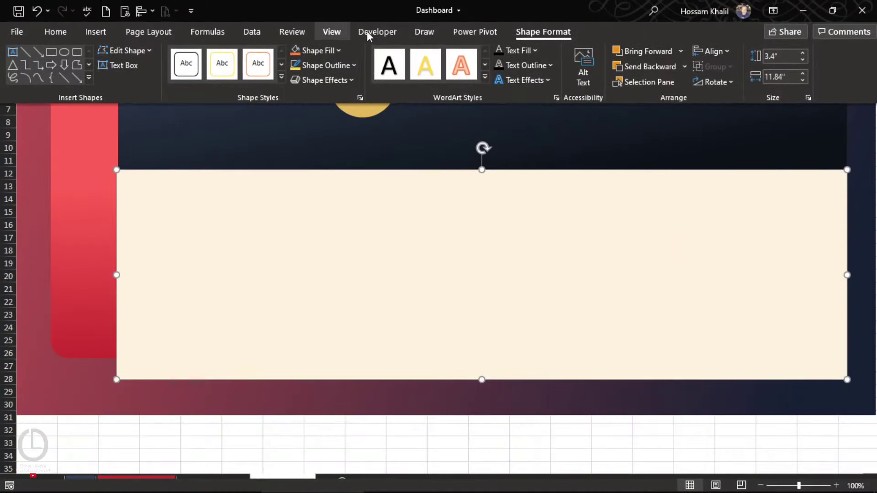
click(332, 31)
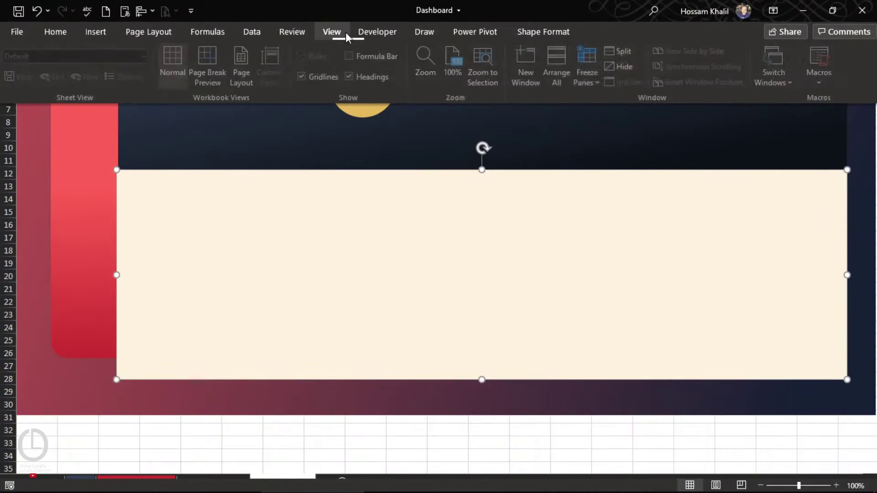
Step: Hide the row and column headings and enlarge the gradient background shape
click(351, 78)
key(Escape)
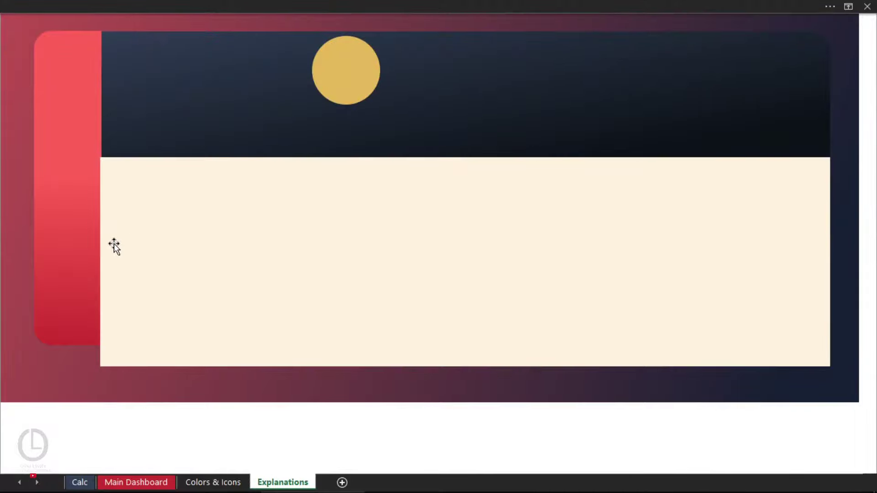
click(116, 391)
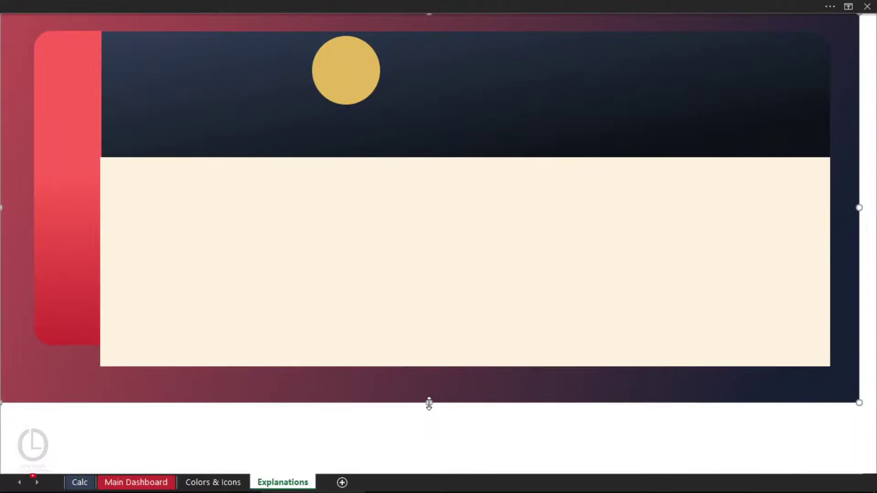
drag(429, 404, 427, 401)
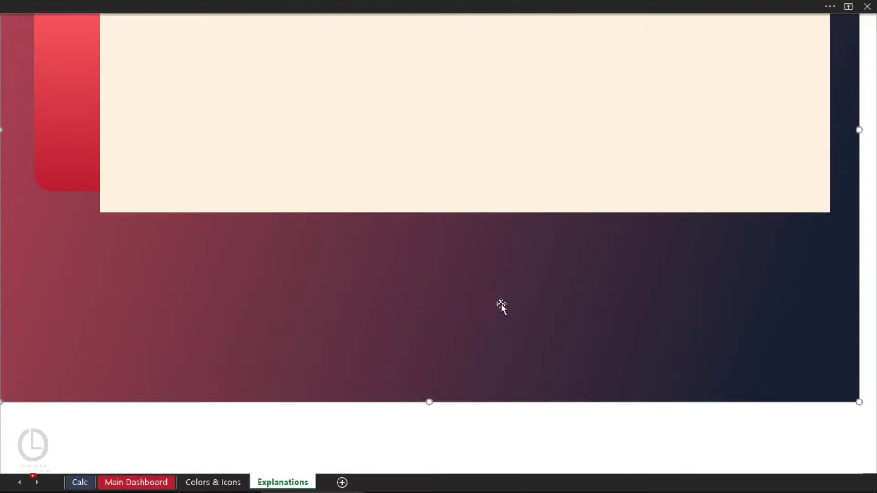
scroll(501, 305, up, 3)
drag(853, 274, 604, 275)
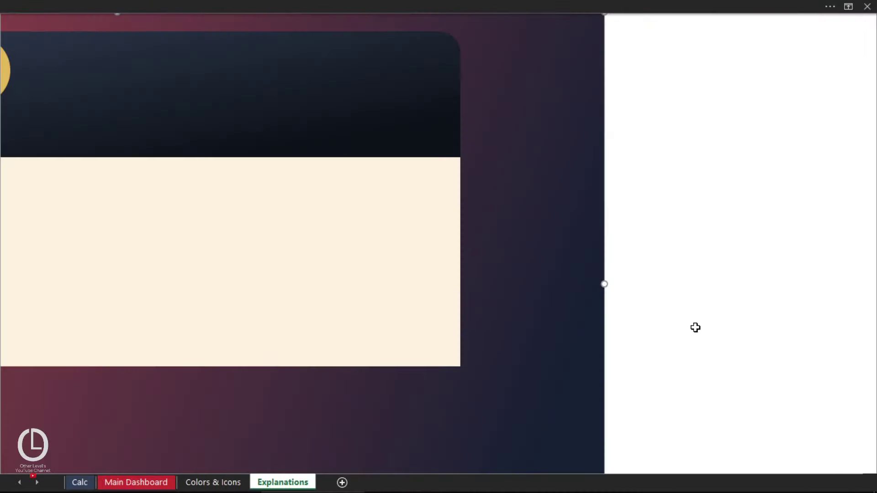
scroll(697, 326, left, 5)
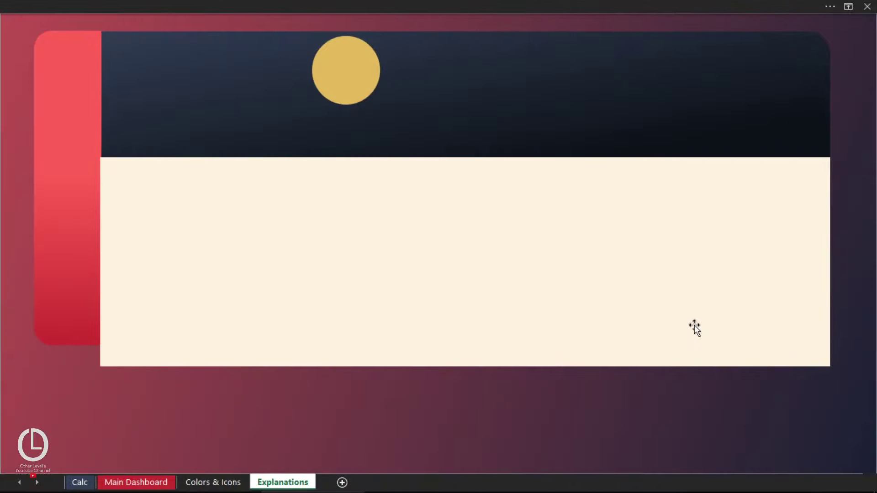
Step: Extend the red sidebar and the cream panel down to the same bottom edge
click(56, 233)
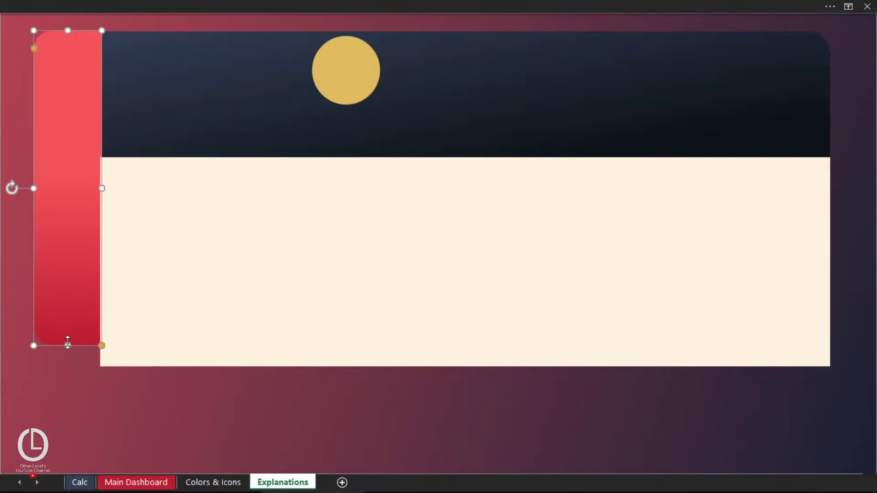
drag(67, 346, 66, 456)
click(233, 346)
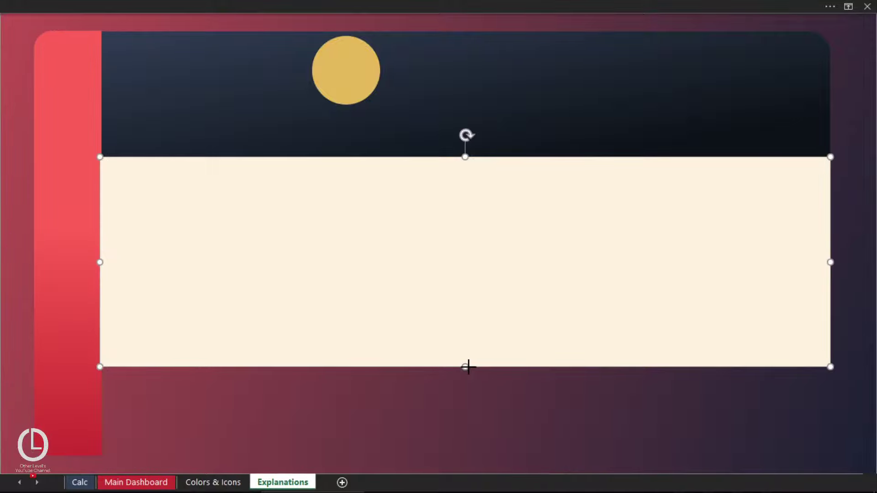
drag(468, 367, 454, 455)
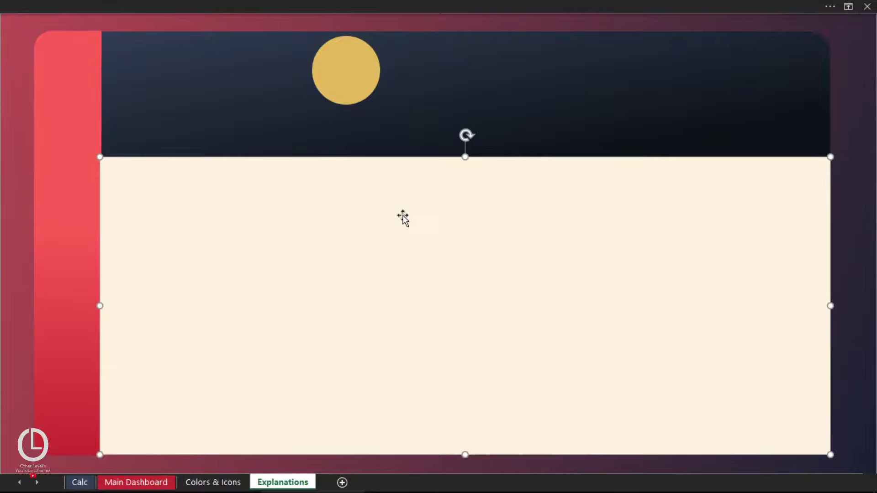
Step: Send the cream panel, then the gradient background, to the back to fix layering
right_click(184, 208)
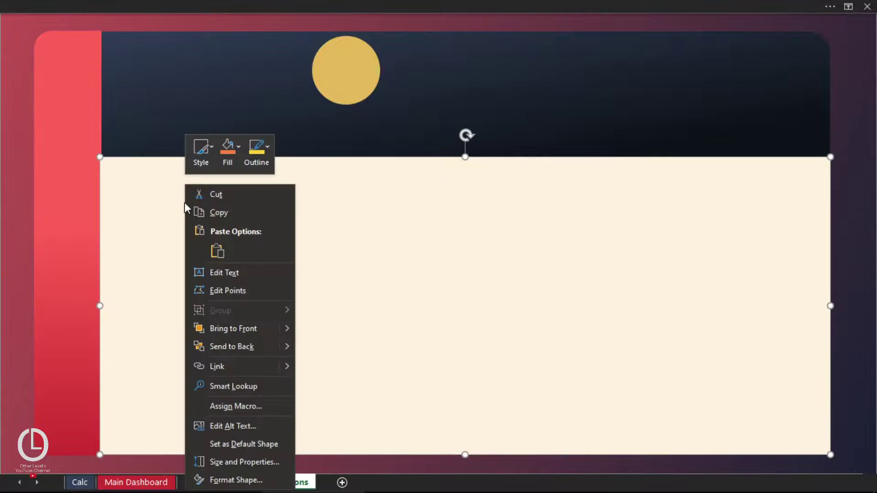
click(254, 347)
click(863, 217)
right_click(858, 219)
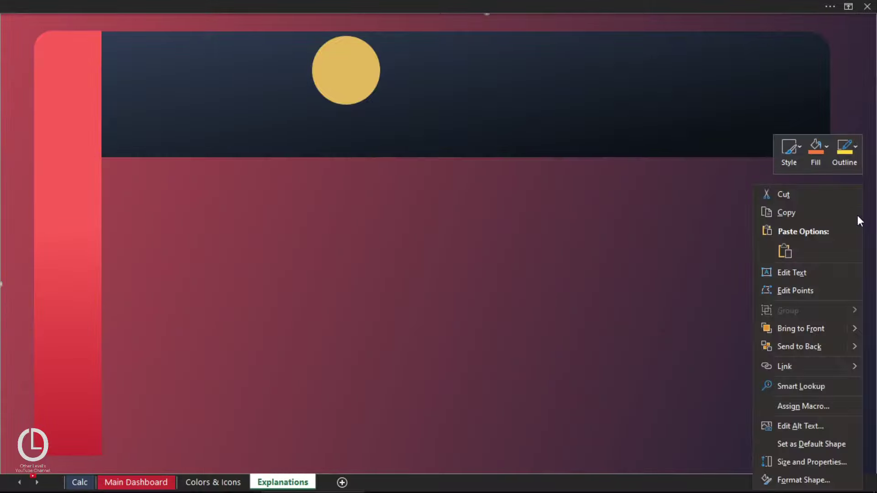
click(812, 347)
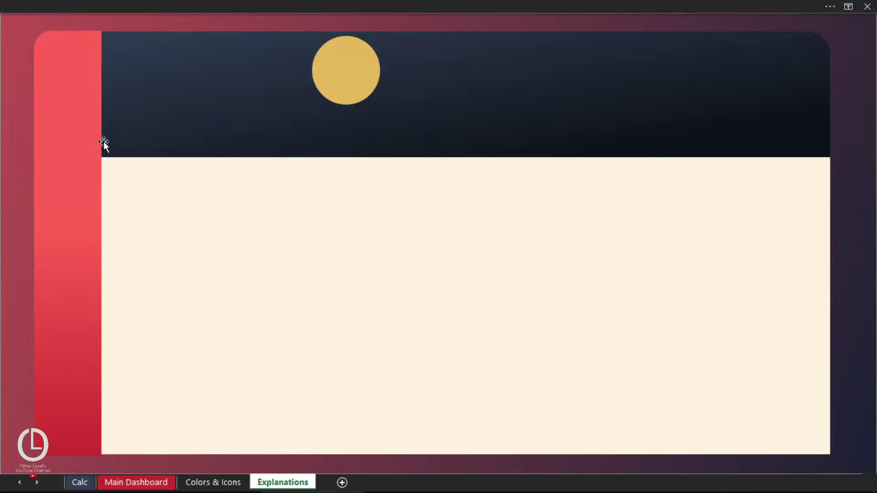
Step: Place the gold circle on the right side of the dark banner's lower edge
click(81, 74)
click(351, 69)
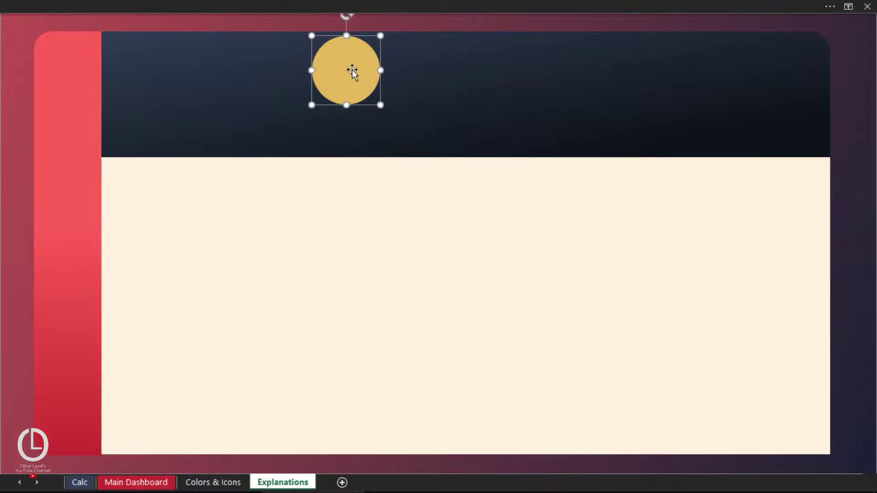
drag(332, 78, 245, 96)
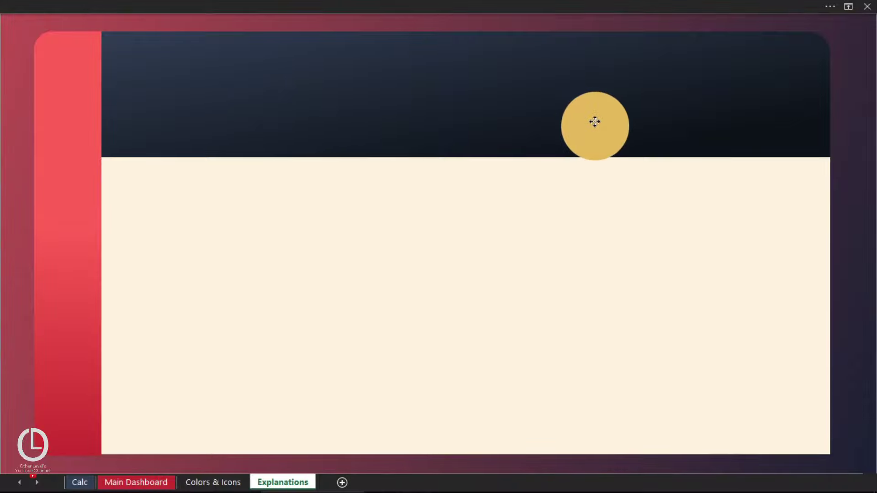
drag(245, 96, 595, 123)
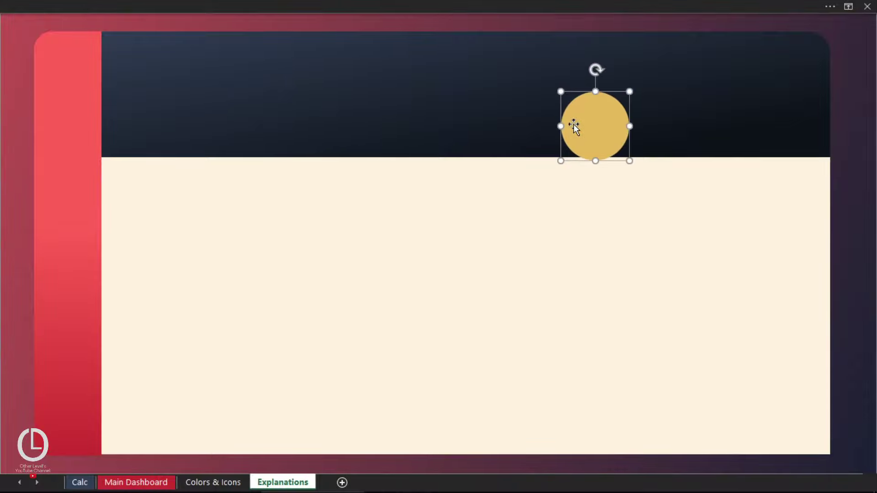
click(319, 6)
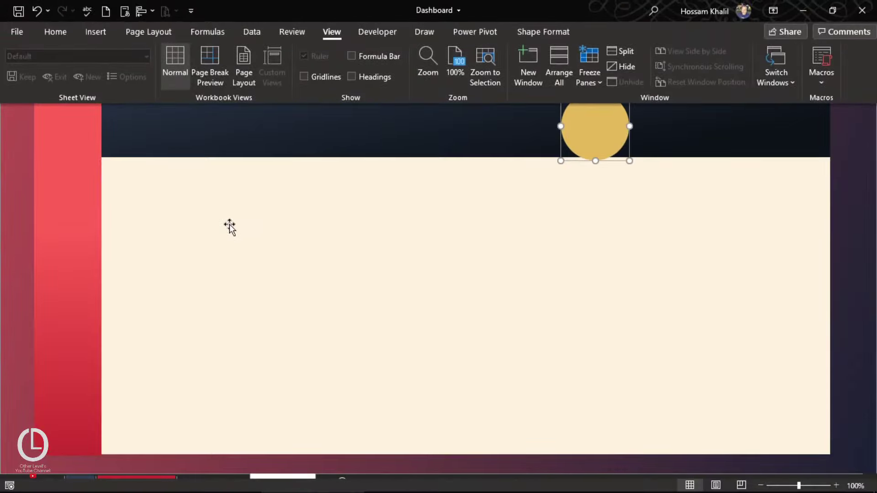
click(325, 268)
Step: Duplicate the cream panel, move the copy up-left, and make it a rounded rectangle
click(335, 268)
key(ctrl+d)
drag(335, 265, 282, 190)
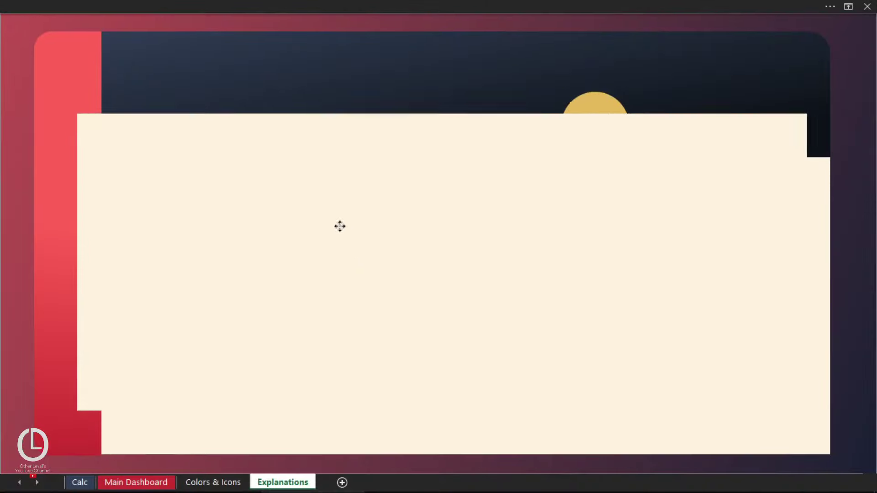
click(239, 6)
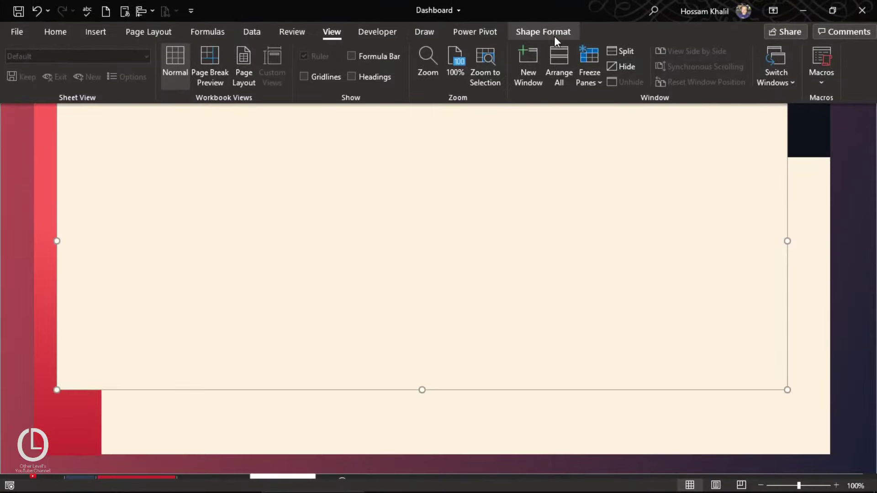
click(549, 31)
click(125, 51)
mouse_move(144, 68)
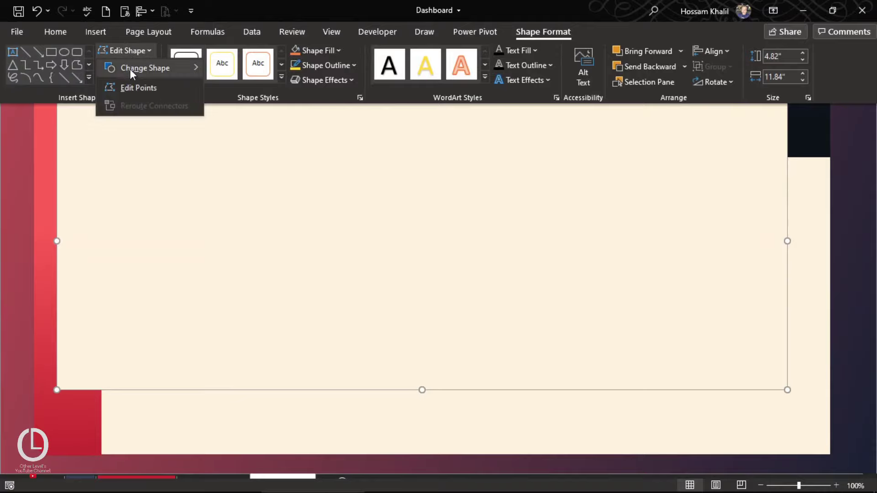
click(223, 85)
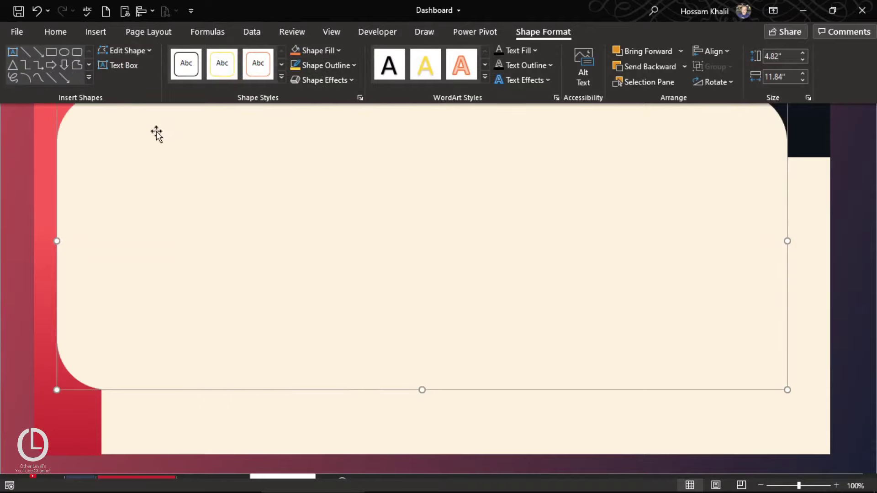
key(ctrl+shift+F1)
Step: Reduce the card's corner rounding and resize it to about two-thirds of the panel's width
drag(288, 235, 253, 235)
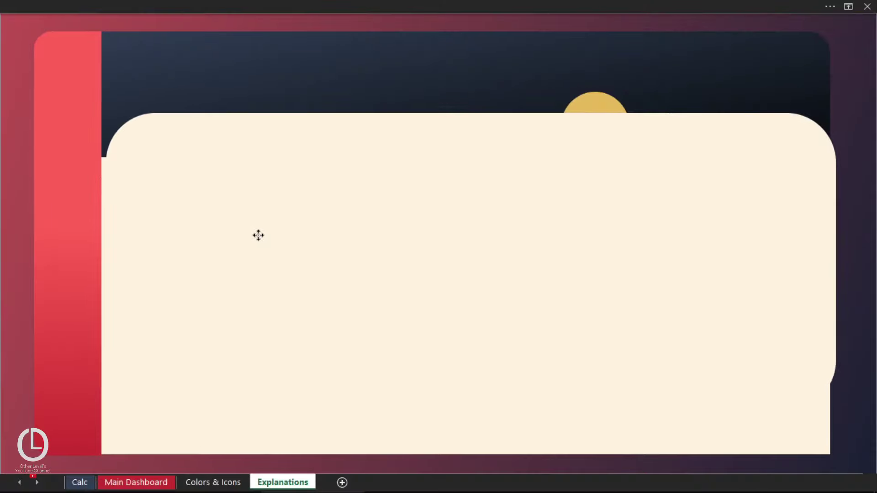
drag(156, 117, 132, 115)
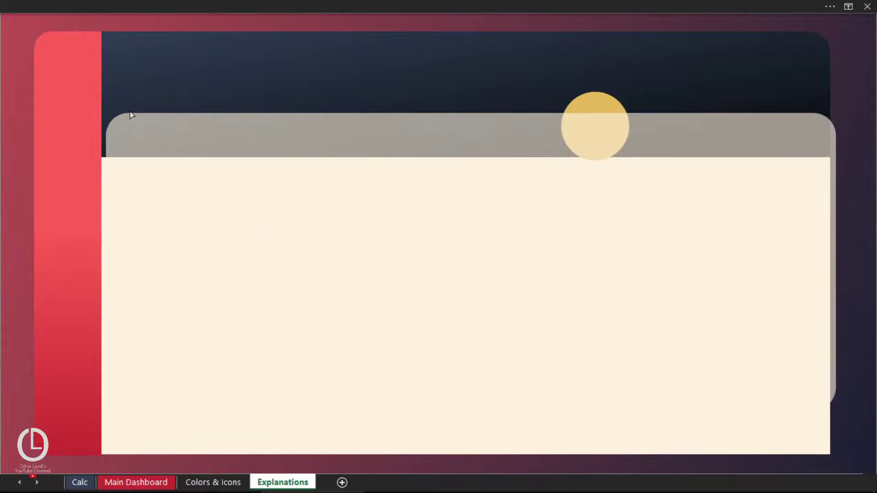
drag(832, 259, 665, 270)
drag(385, 409, 385, 428)
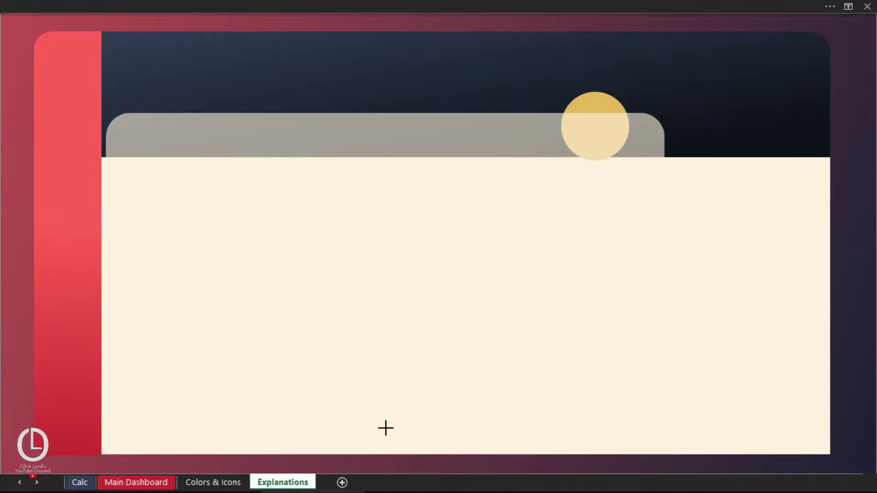
drag(327, 340, 334, 352)
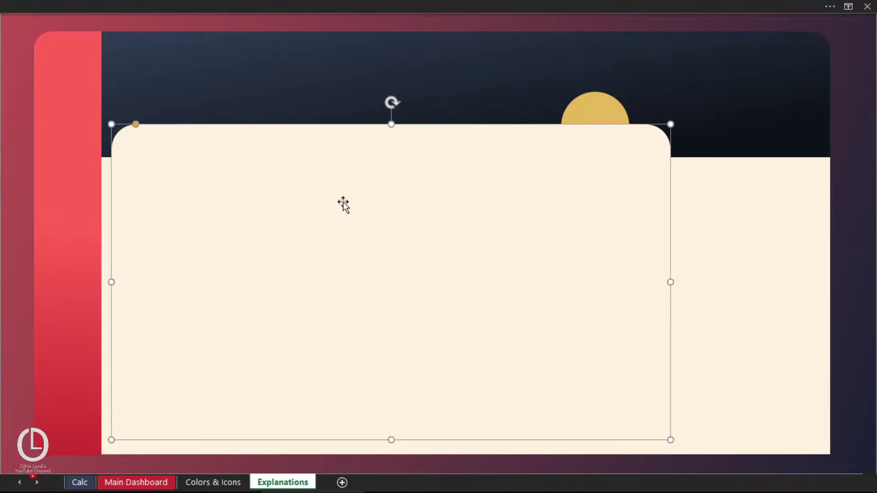
Step: Apply an outer shadow to the cream card and dock the Format Shape pane at the side
click(286, 1)
click(321, 80)
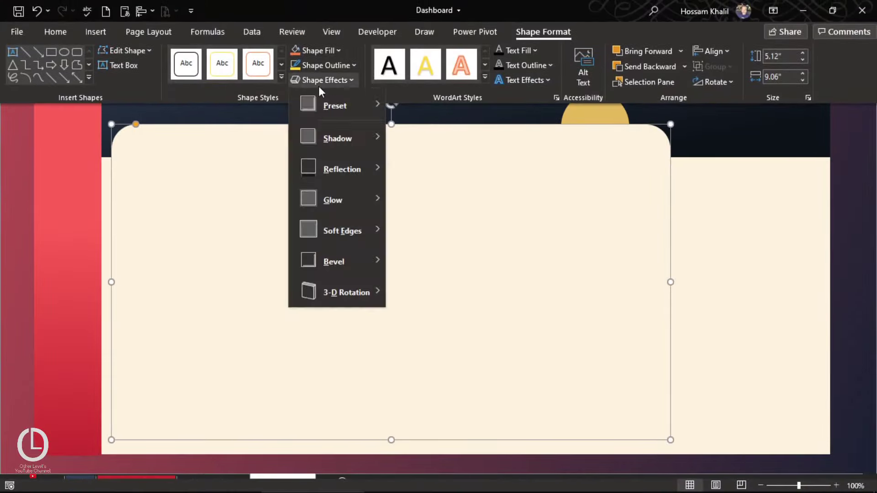
mouse_move(337, 139)
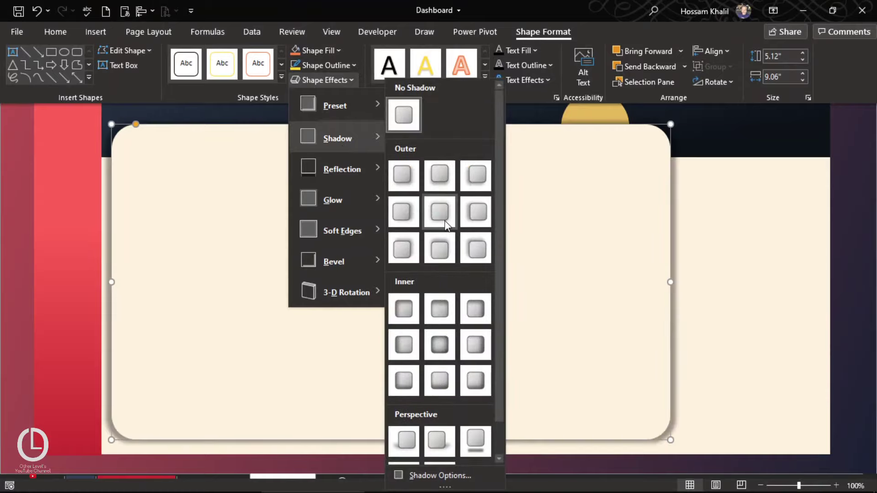
click(444, 223)
click(361, 97)
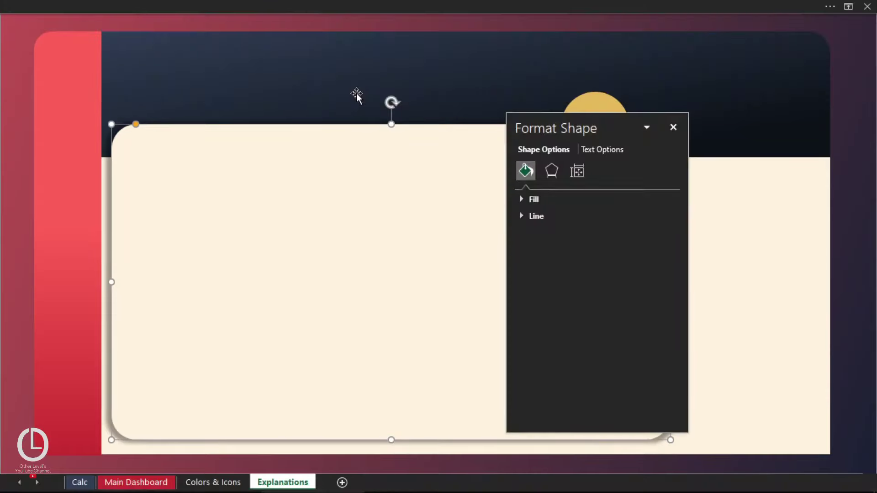
click(529, 201)
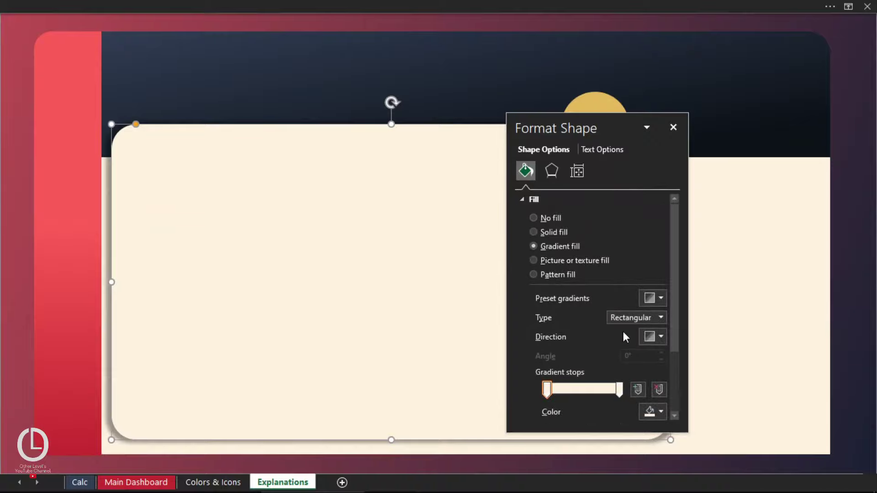
click(552, 171)
drag(605, 127, 871, 137)
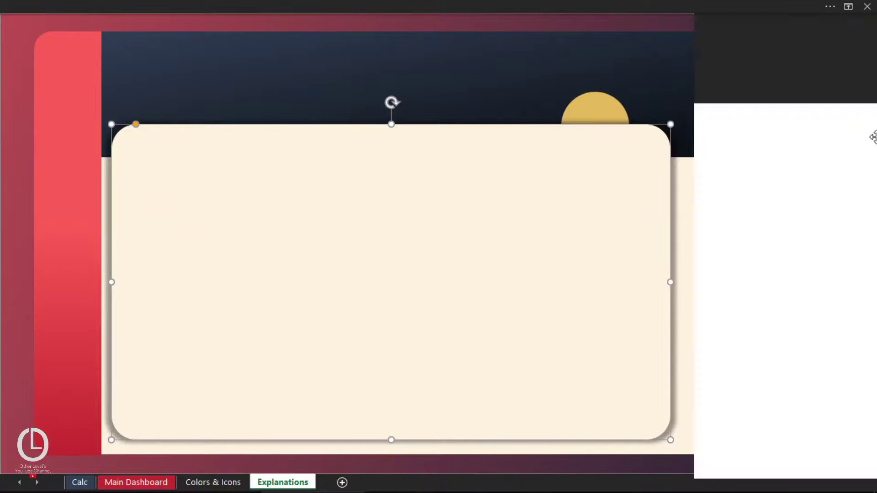
Step: Set the shadow blur to 10 pt with 63% transparency, and nudge the card slightly lower
click(712, 100)
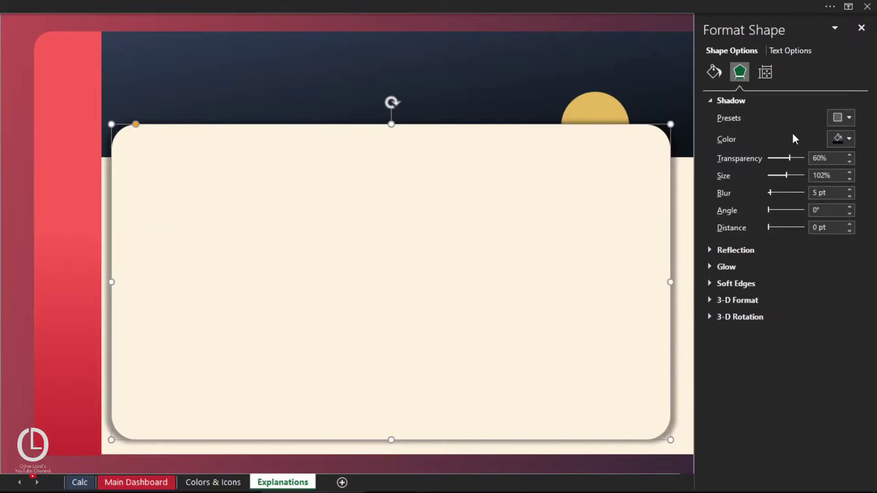
click(849, 190)
click(850, 190)
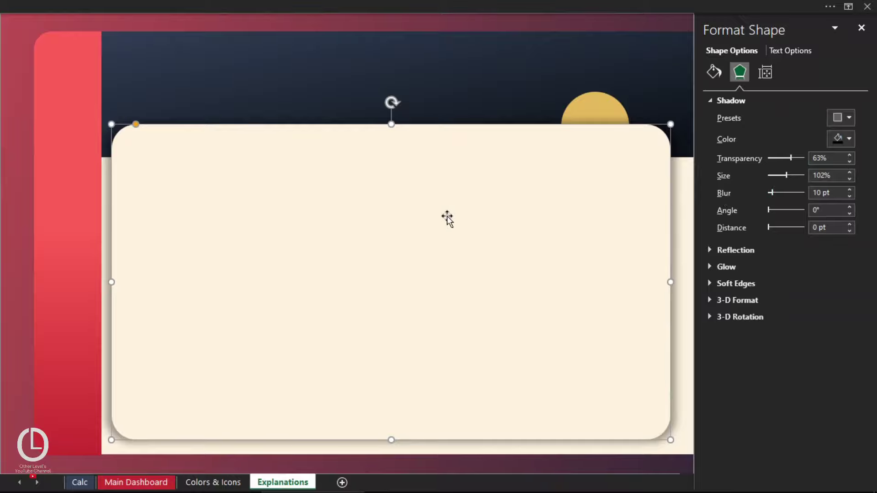
mouse_move(390, 228)
mouse_down()
mouse_move(397, 232)
mouse_move(387, 237)
mouse_up()
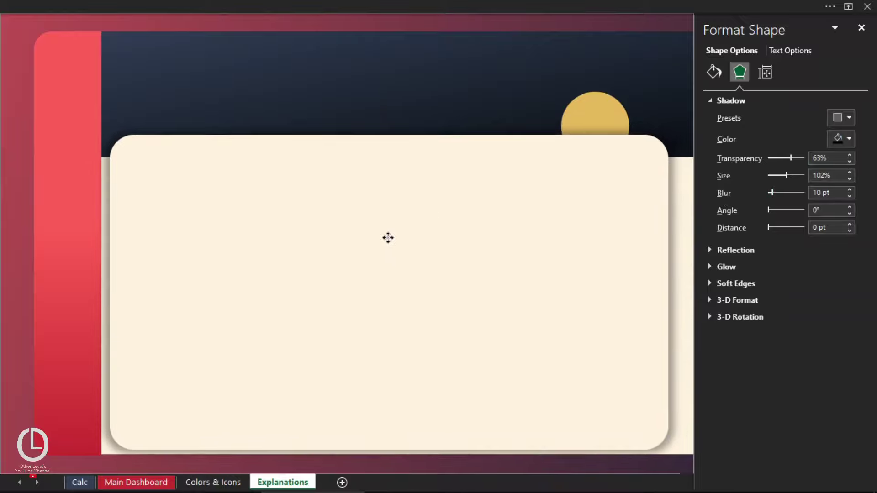
drag(386, 133, 386, 139)
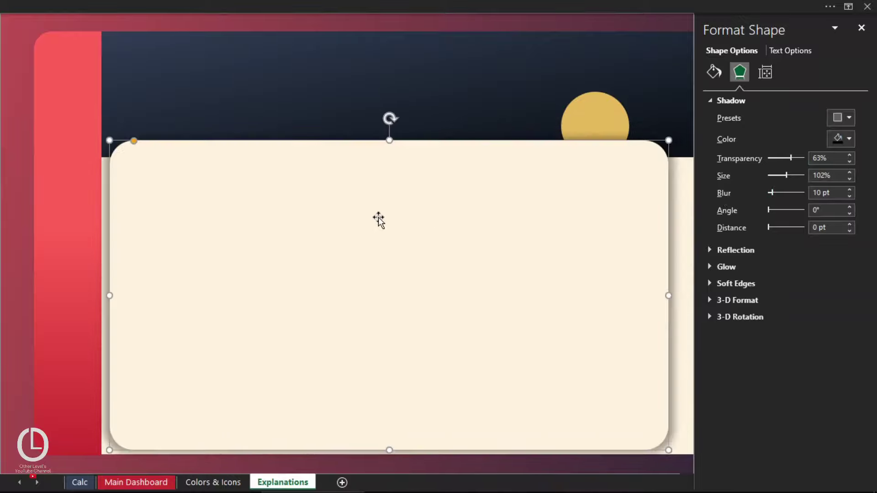
drag(378, 220, 376, 226)
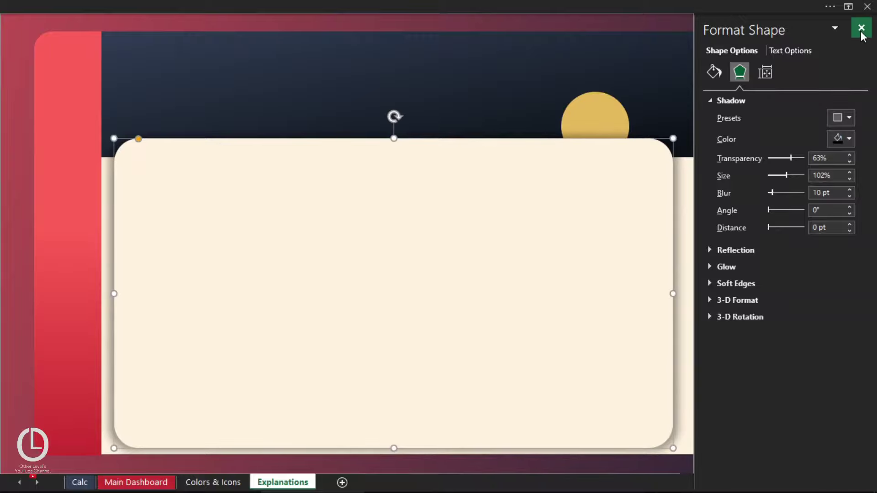
Step: Copy the shadowed card, narrow the copy, and align it at the large card's right
mouse_move(789, 27)
mouse_down()
mouse_move(451, 66)
mouse_move(263, 66)
mouse_up()
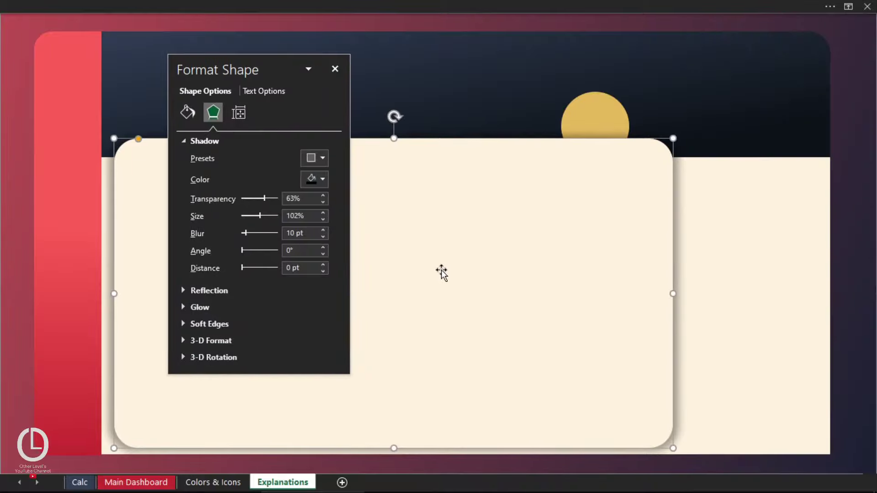
drag(441, 272, 575, 270)
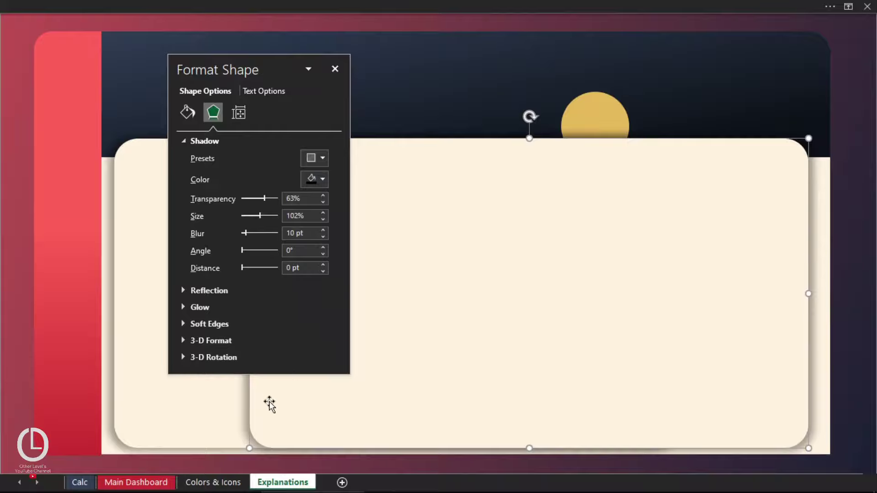
drag(405, 371, 548, 318)
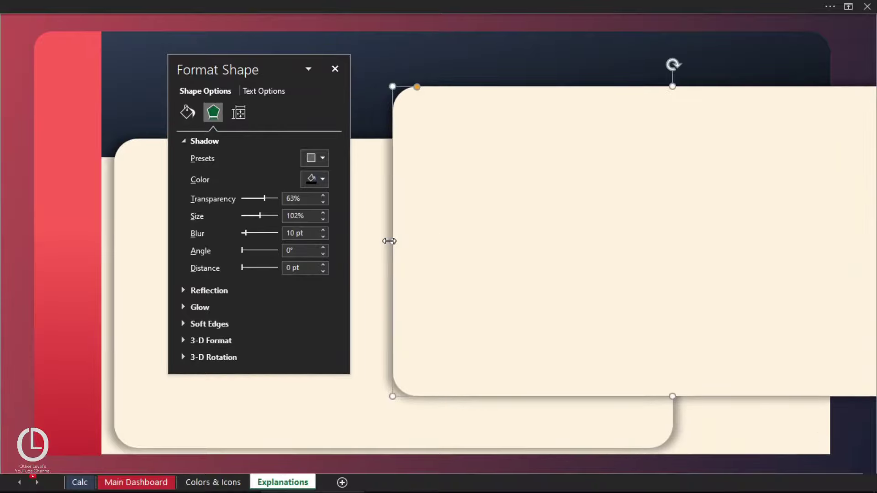
drag(389, 241, 777, 228)
mouse_move(831, 198)
mouse_down()
mouse_move(680, 237)
mouse_move(703, 234)
mouse_up()
mouse_move(652, 276)
mouse_down()
mouse_move(702, 275)
mouse_move(685, 270)
mouse_up()
drag(741, 253, 746, 234)
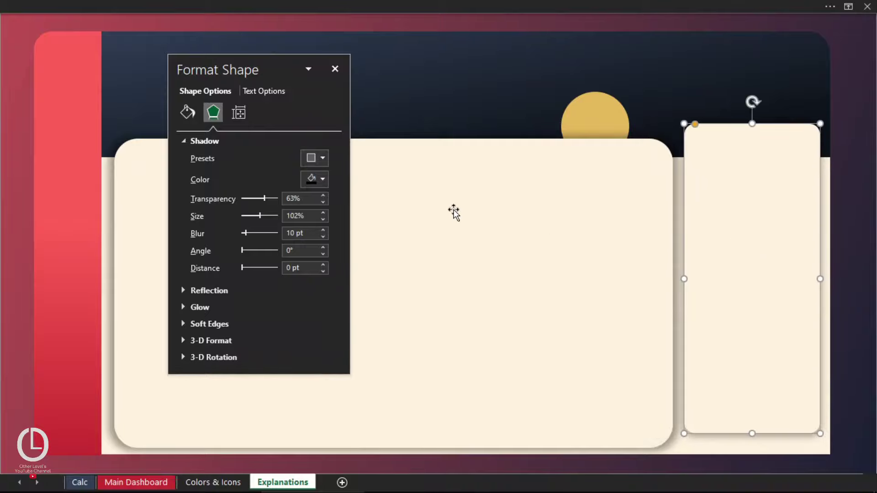
Step: Give the narrow card a gradient fill between two recent beige swatches, with a darker right stop
click(188, 113)
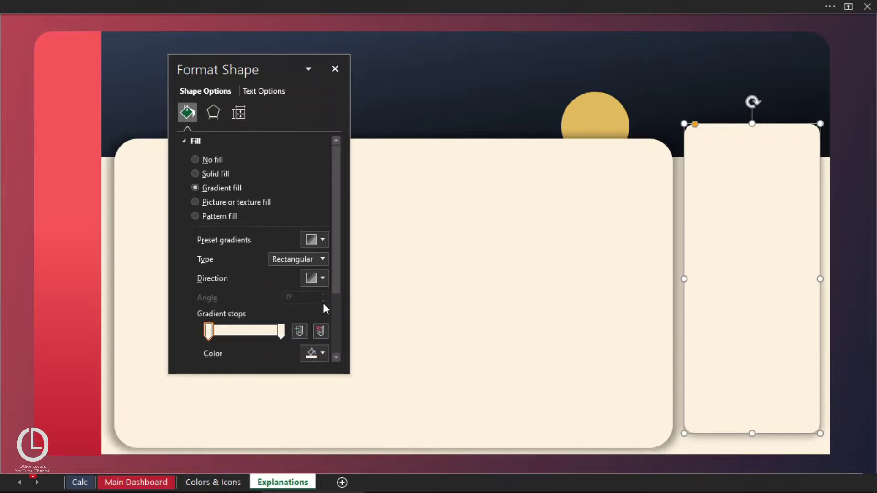
drag(337, 274, 337, 305)
click(314, 280)
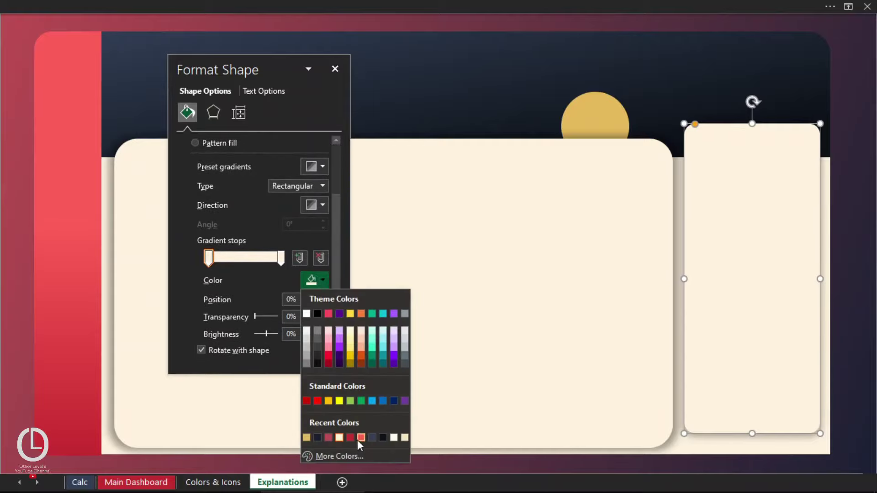
click(405, 438)
click(282, 259)
click(314, 280)
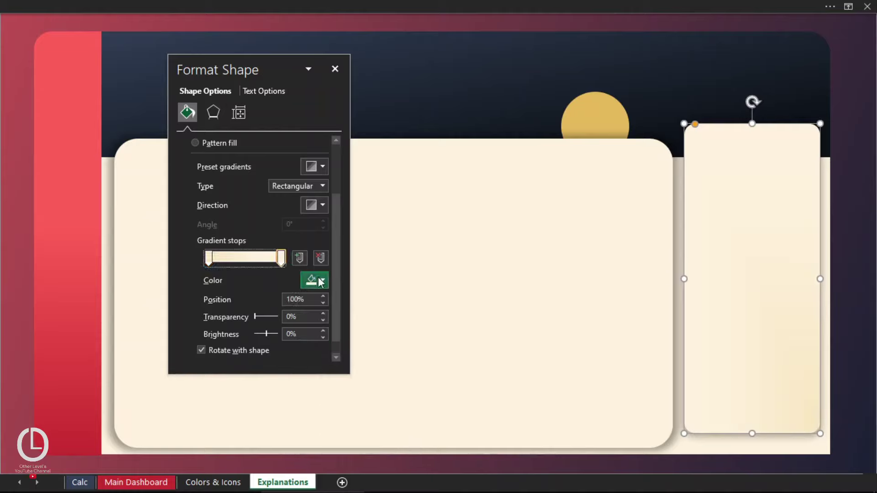
click(307, 438)
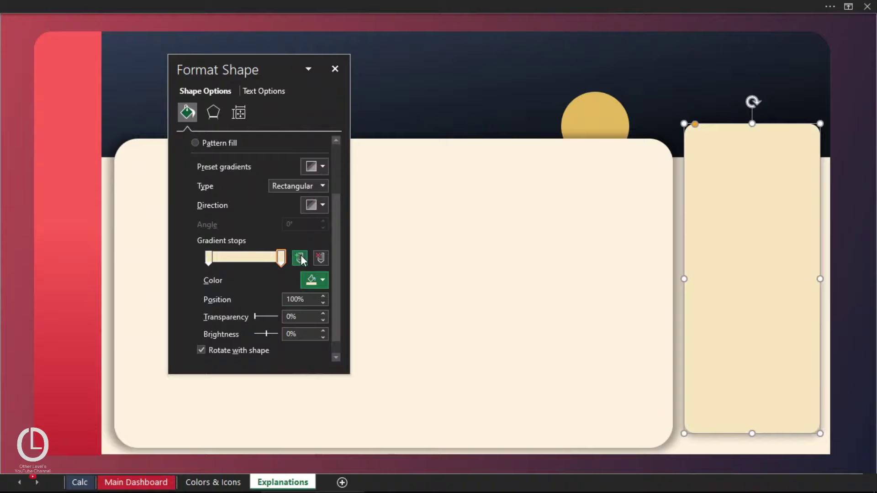
Step: Reposition the narrow card and round its corners more
drag(757, 265, 765, 235)
drag(701, 137, 704, 134)
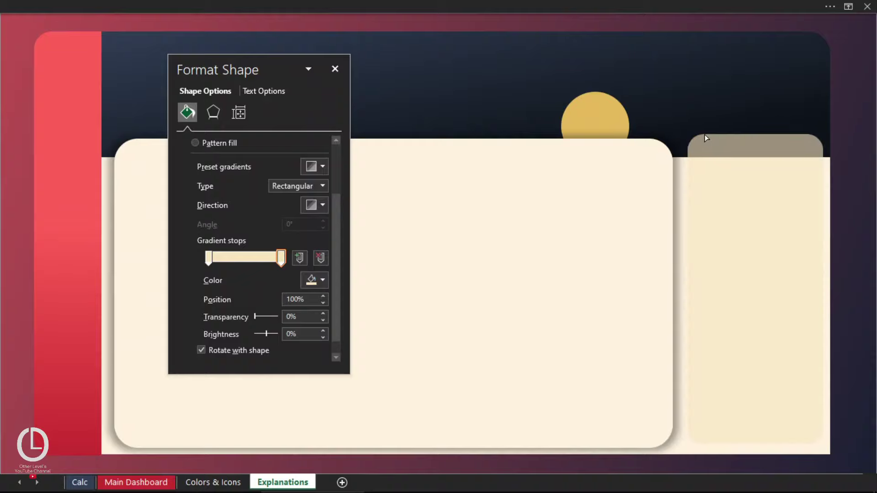
drag(749, 211, 747, 210)
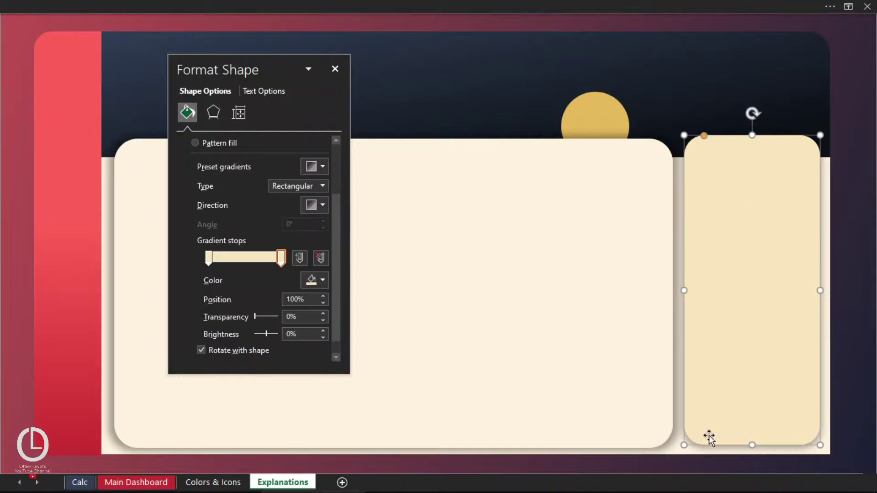
Step: Select the large cream background panel and drag it to the right
click(679, 454)
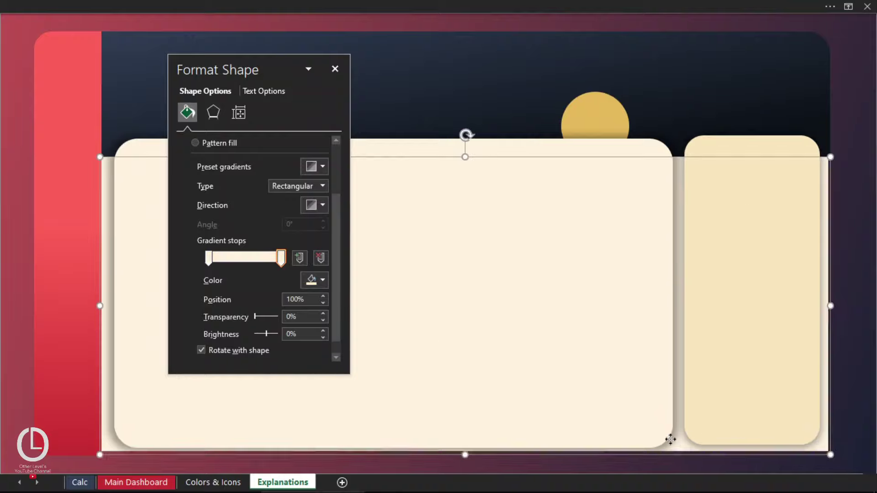
scroll(613, 362, down, 2)
scroll(678, 434, down, 8)
scroll(570, 327, down, 4)
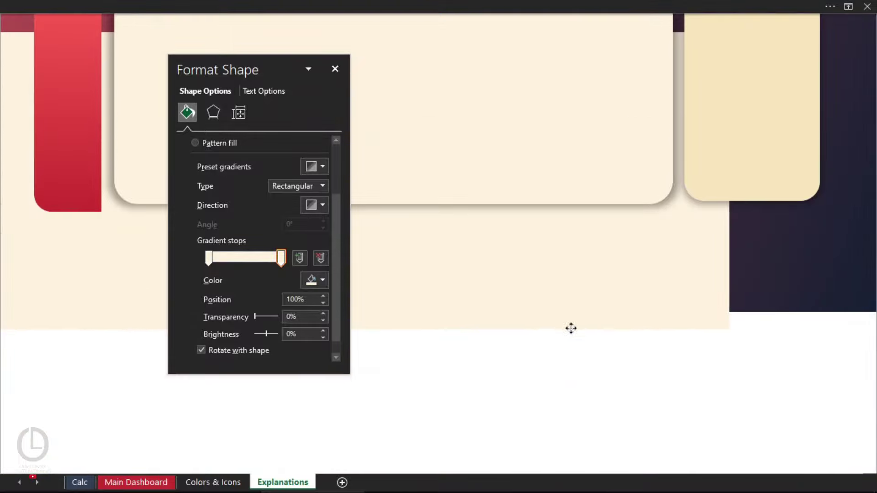
click(565, 307)
drag(566, 307, 644, 301)
ctrl+scroll(648, 291, down, 1)
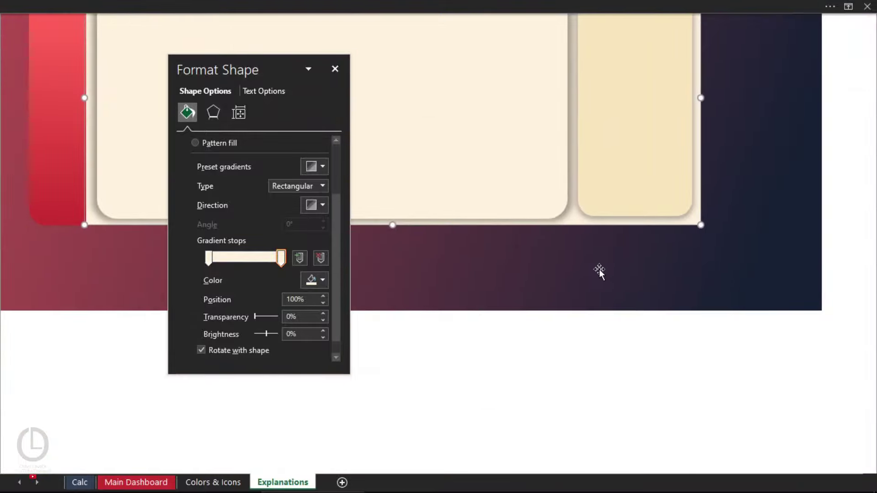
scroll(593, 271, up, 4)
Step: Undo a trial move of the background panel and change its shape to a rounded rectangle
mouse_move(560, 320)
mouse_down()
mouse_move(631, 379)
mouse_move(613, 370)
mouse_up()
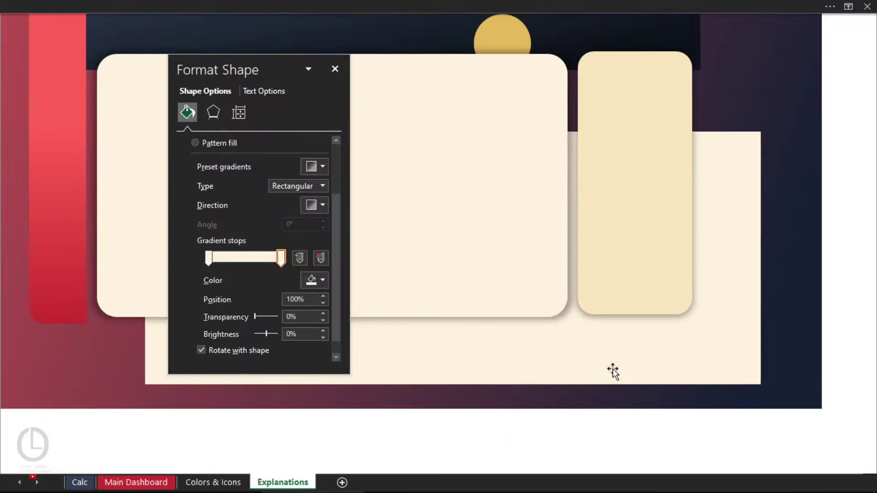
click(232, 0)
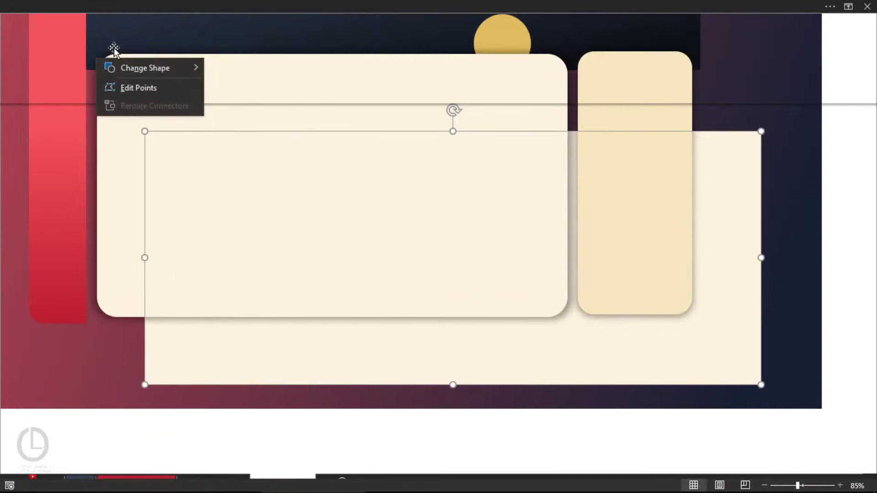
key(ctrl+z)
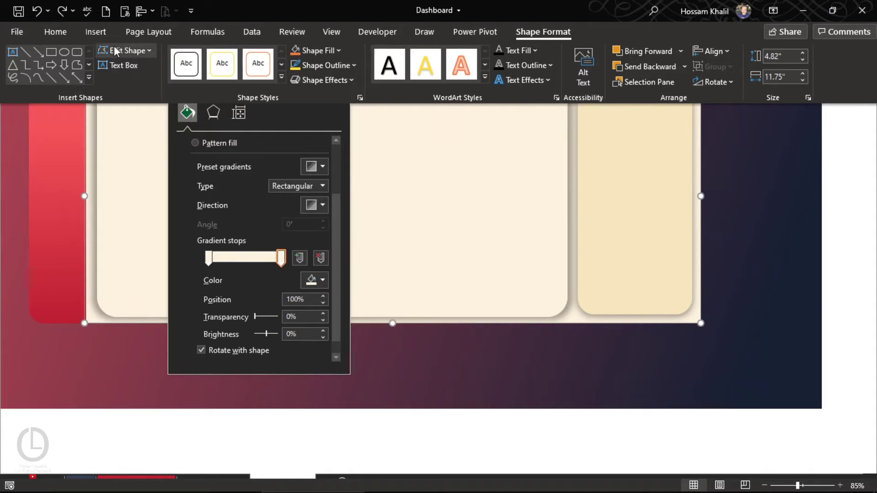
click(114, 47)
mouse_move(144, 67)
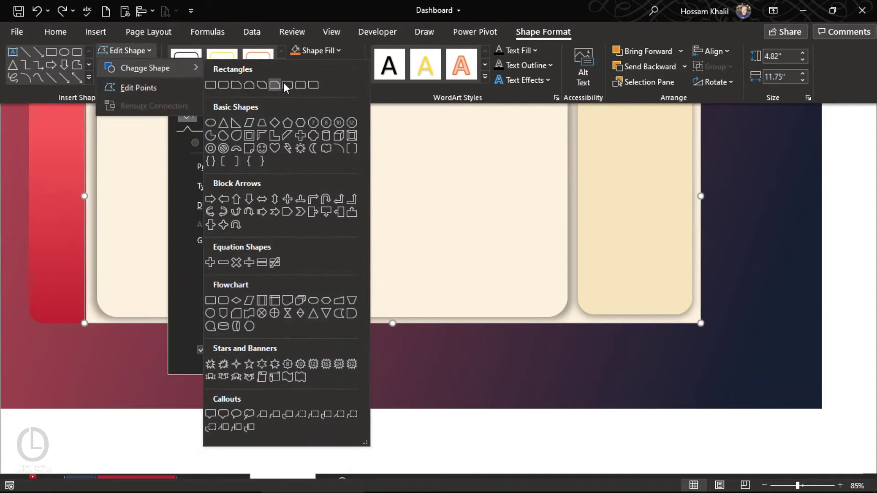
click(301, 85)
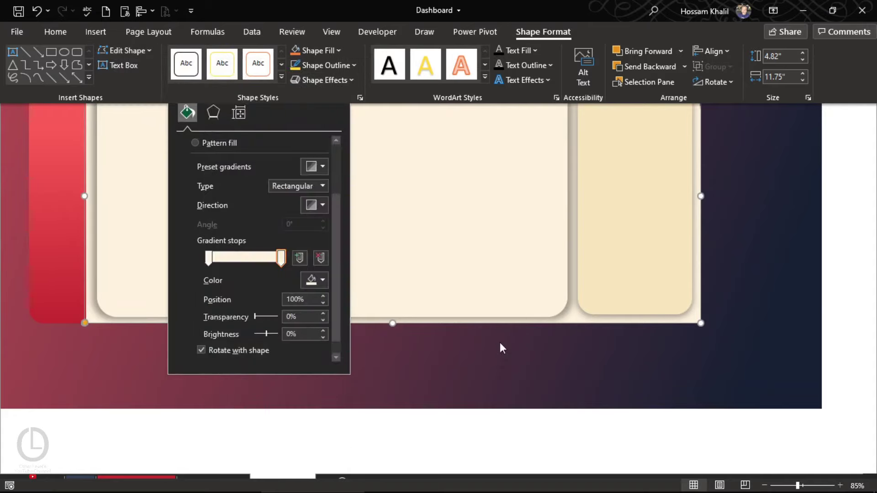
scroll(499, 348, up, 1)
key(ctrl+shift+F1)
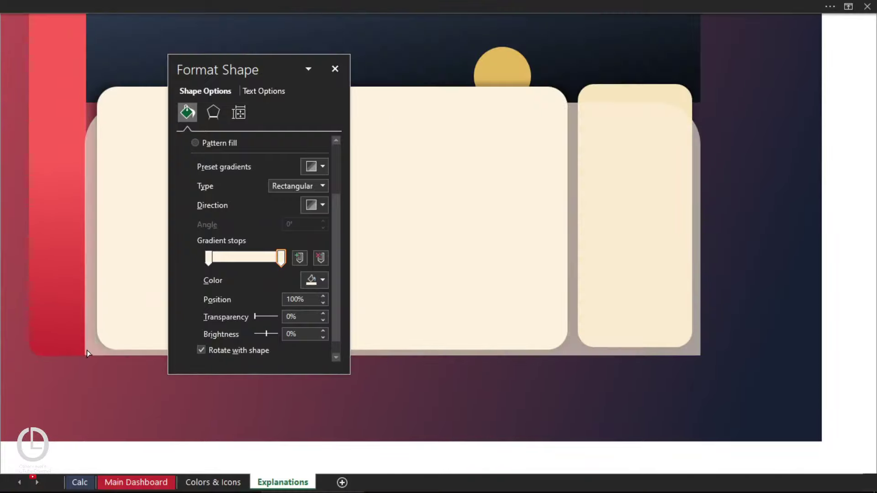
Step: Round the panel's corners, widen it to the left and extend it upward
drag(87, 353, 119, 340)
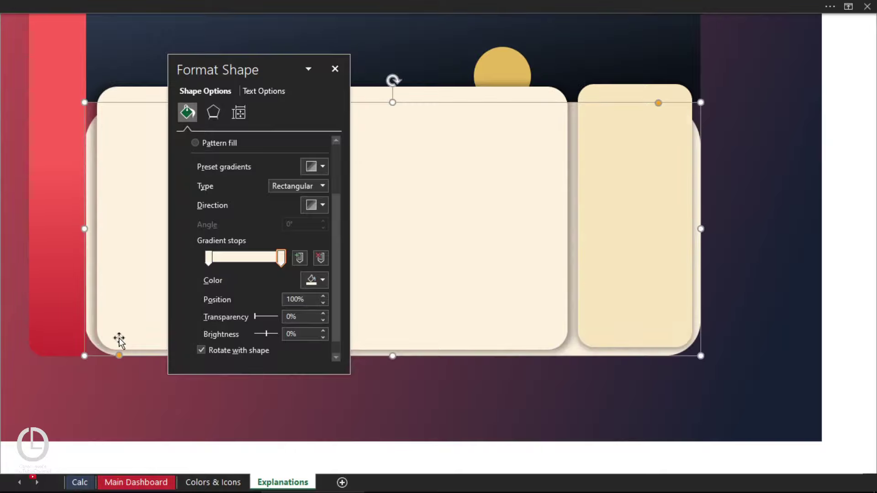
drag(87, 228, 51, 229)
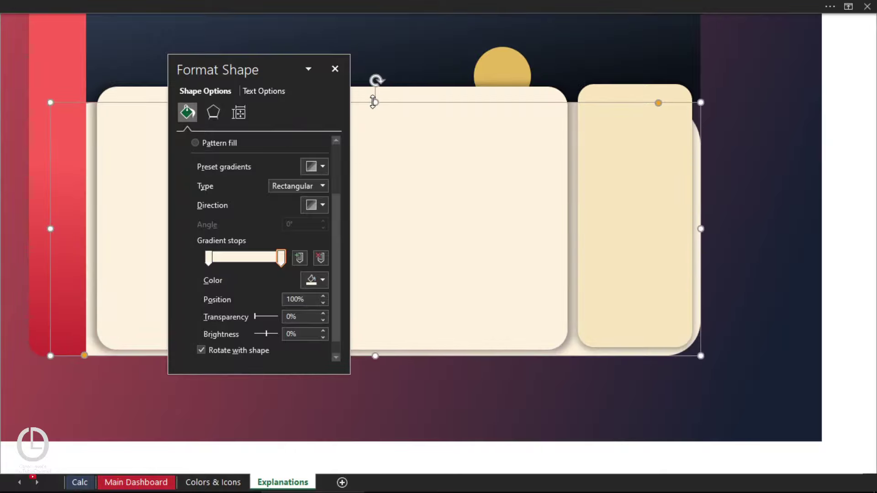
drag(373, 101, 375, 47)
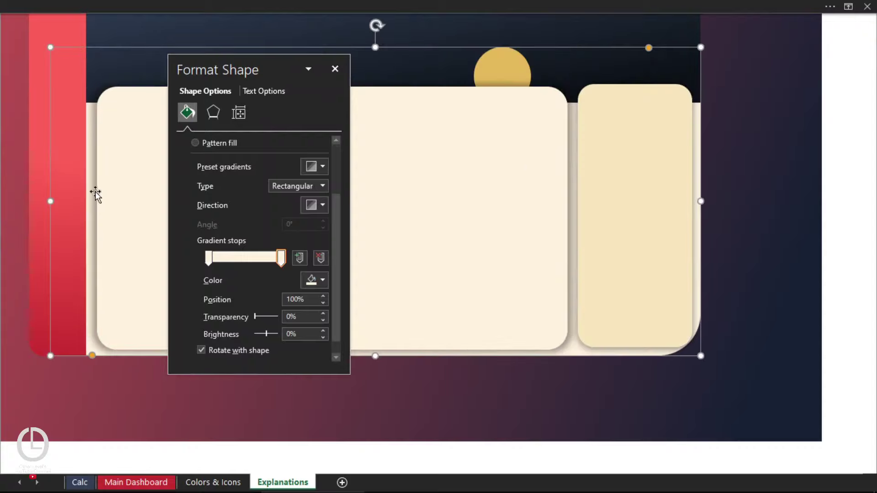
drag(95, 191, 96, 191)
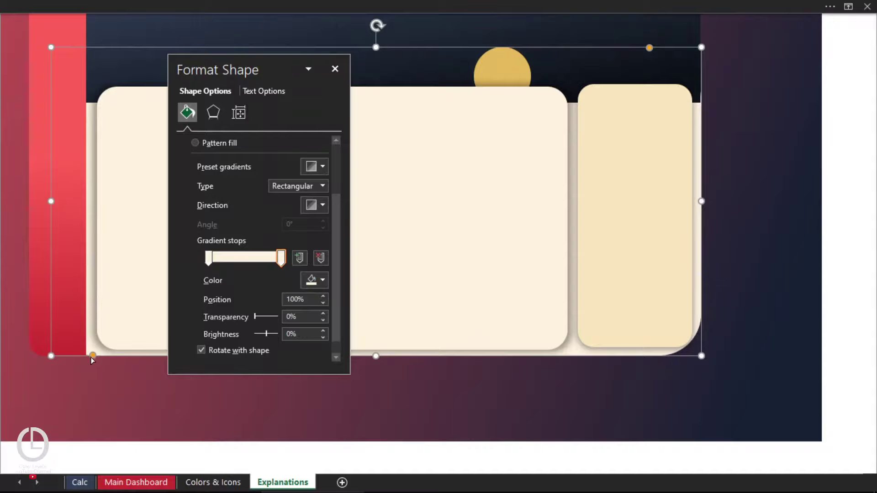
drag(94, 356, 80, 347)
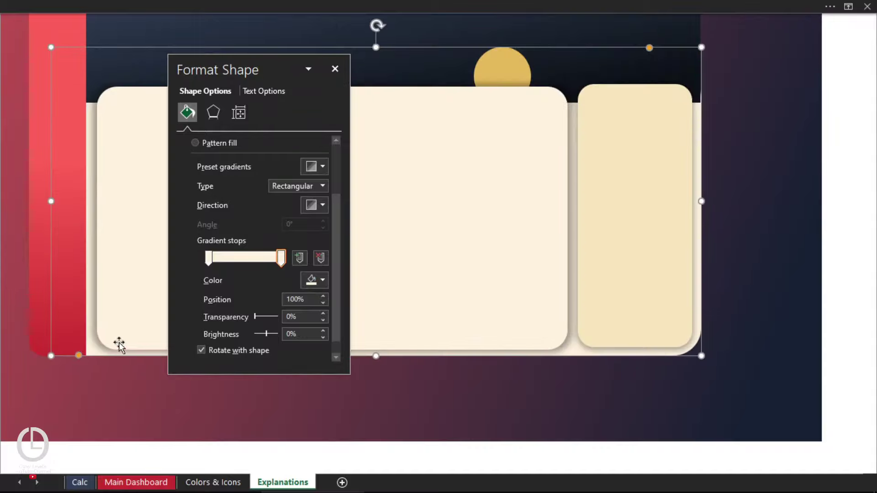
key(Escape)
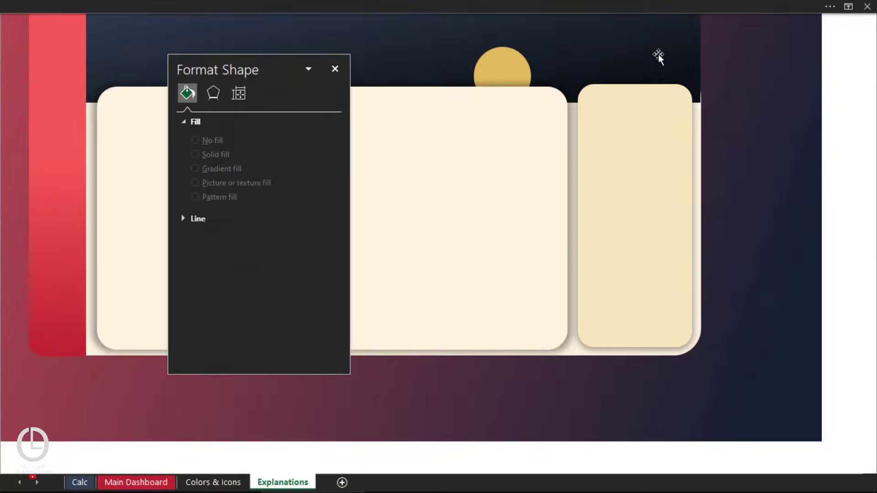
Step: Fine-tune the size of the cream card and the right end of the dark banner
click(659, 54)
click(695, 207)
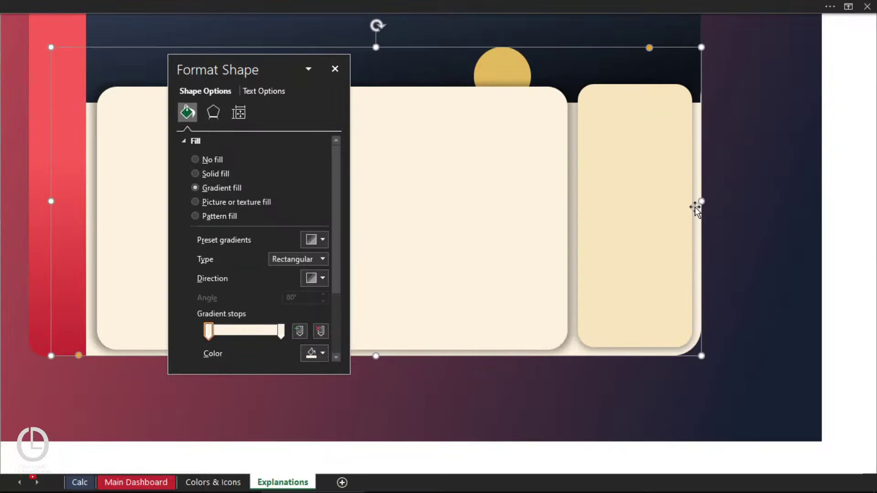
drag(701, 201, 700, 200)
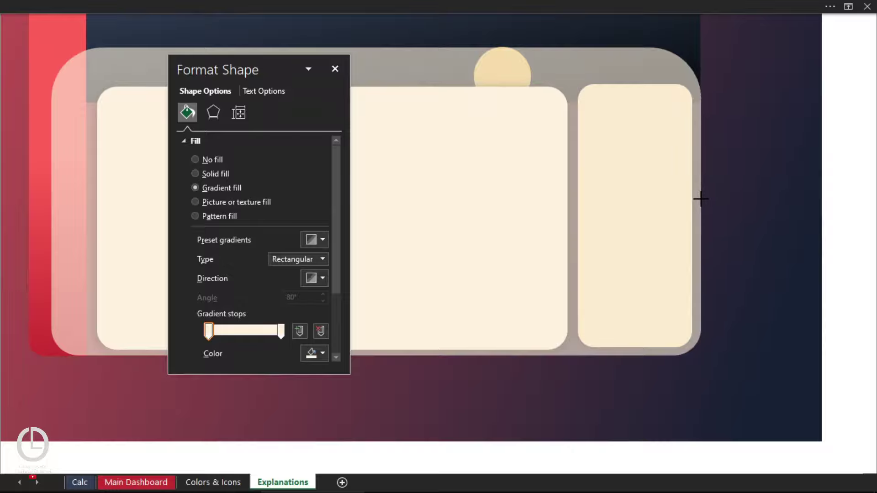
click(691, 59)
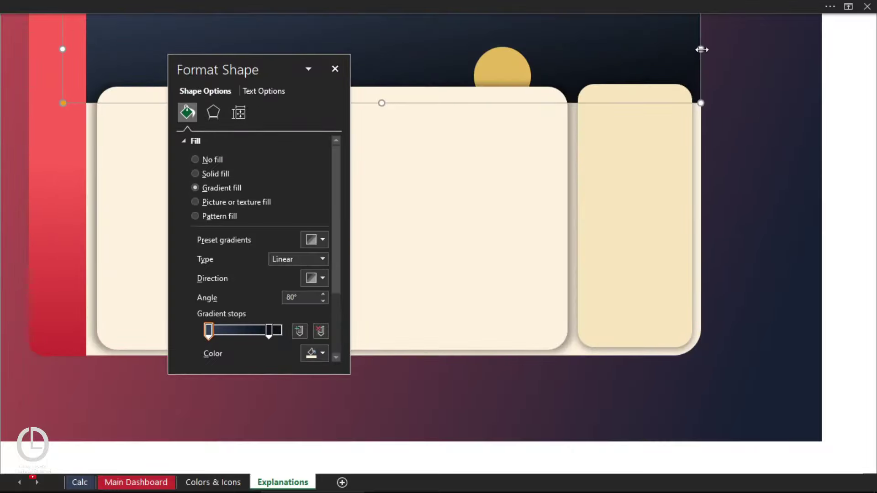
drag(701, 49, 702, 48)
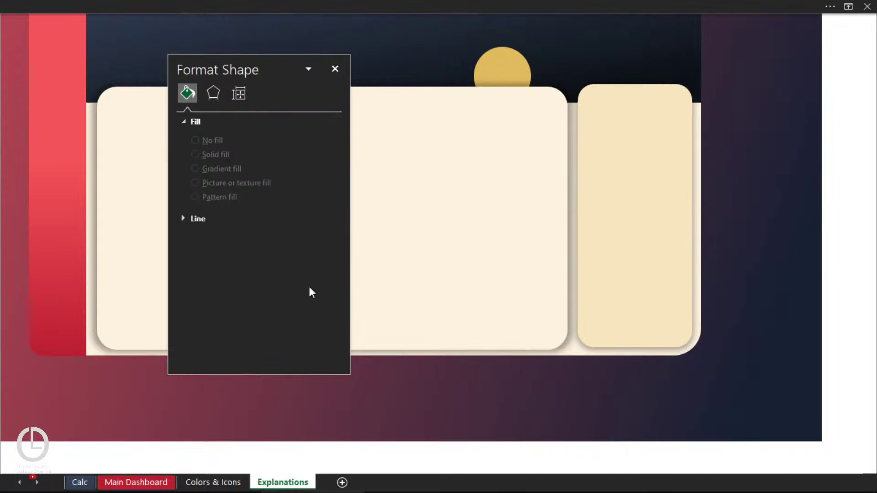
click(858, 262)
Step: Close the Format Shape pane, slide the gold circle to the banner's left, and return to Main Dashboard
scroll(849, 256, up, 1)
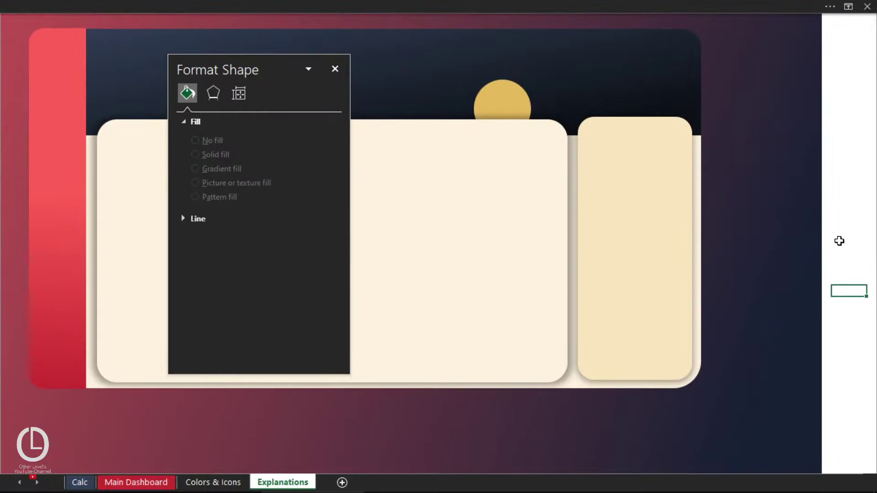
ctrl+scroll(839, 241, up, 2)
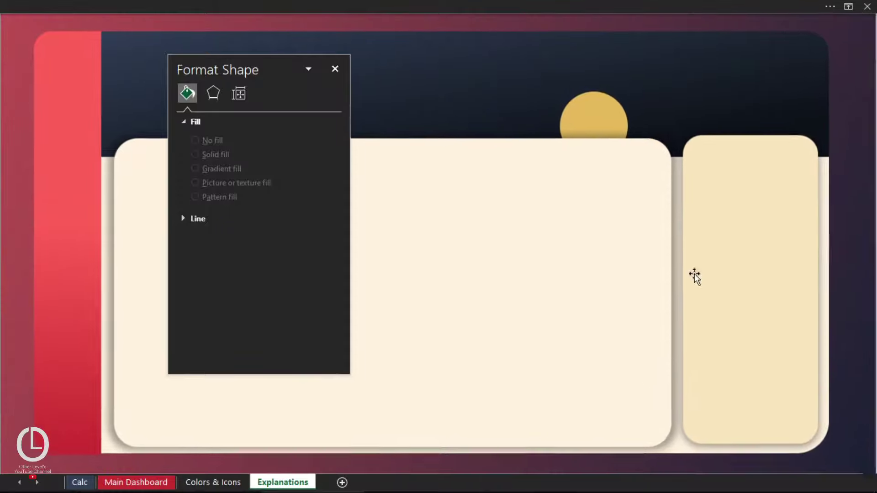
drag(254, 68, 873, 134)
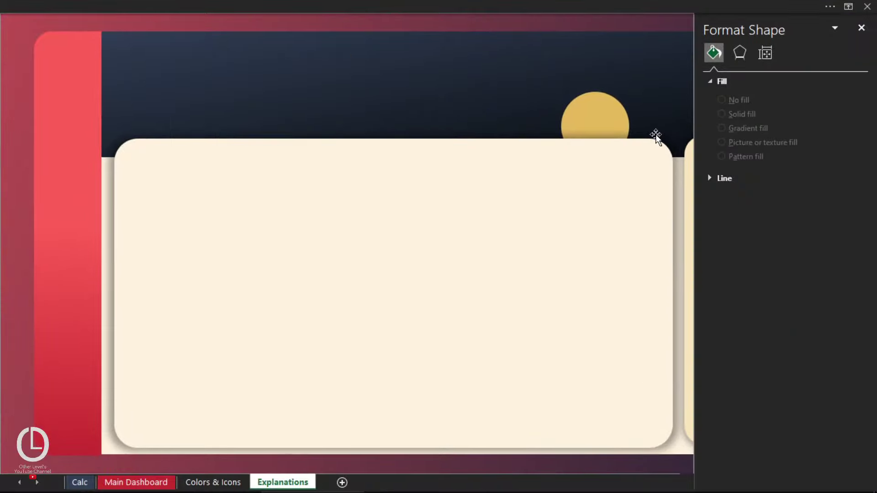
click(868, 35)
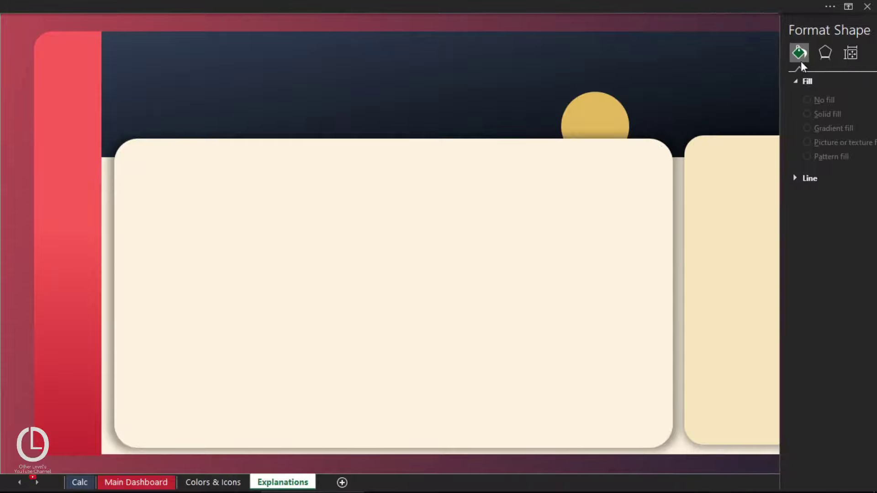
drag(599, 122, 236, 87)
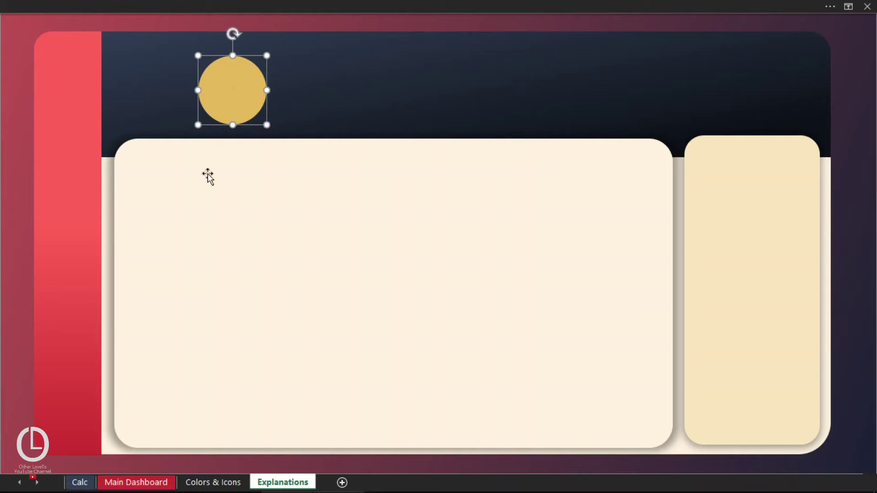
click(136, 483)
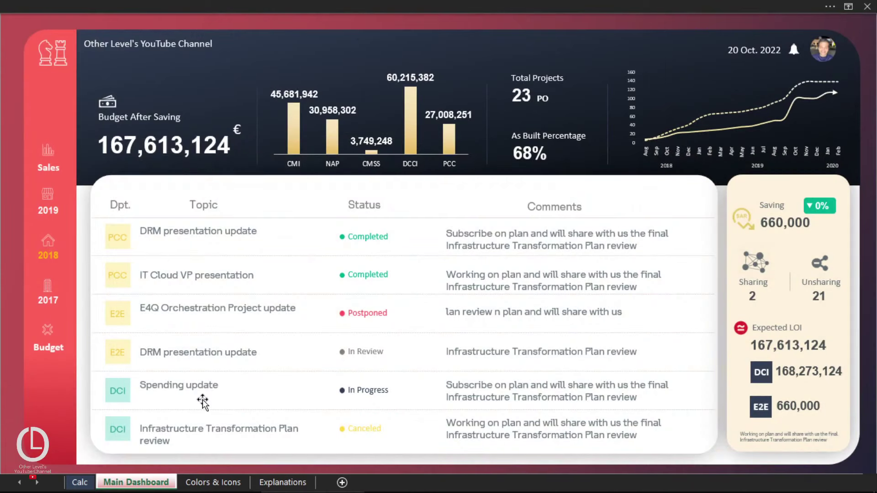
Step: Select the department budget bar chart and pin the ribbon so PivotChart tools stay visible
click(337, 123)
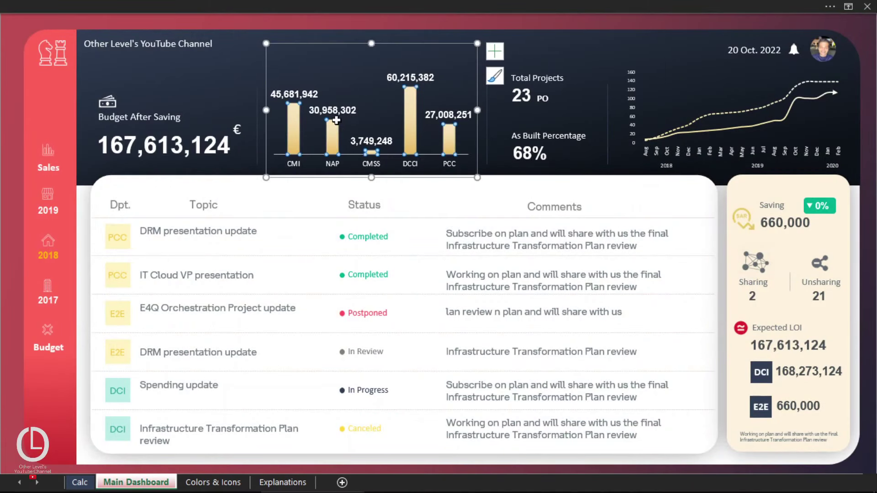
drag(324, 44, 348, 38)
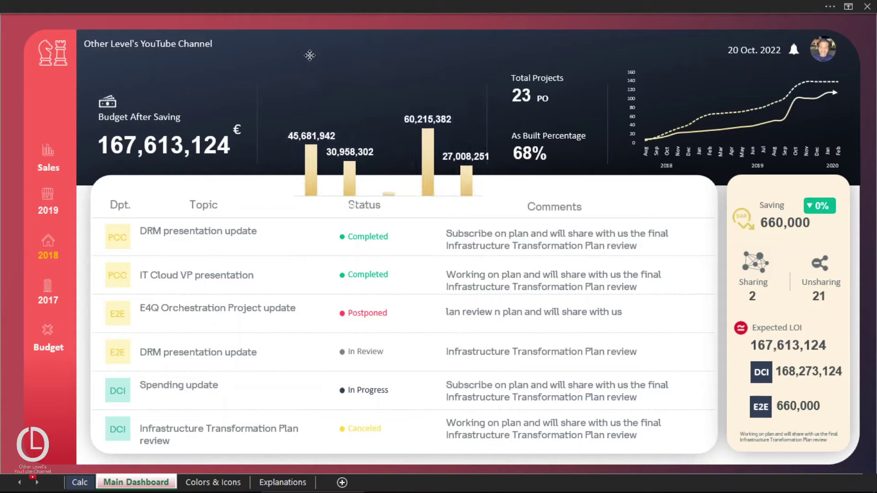
key(ctrl+z)
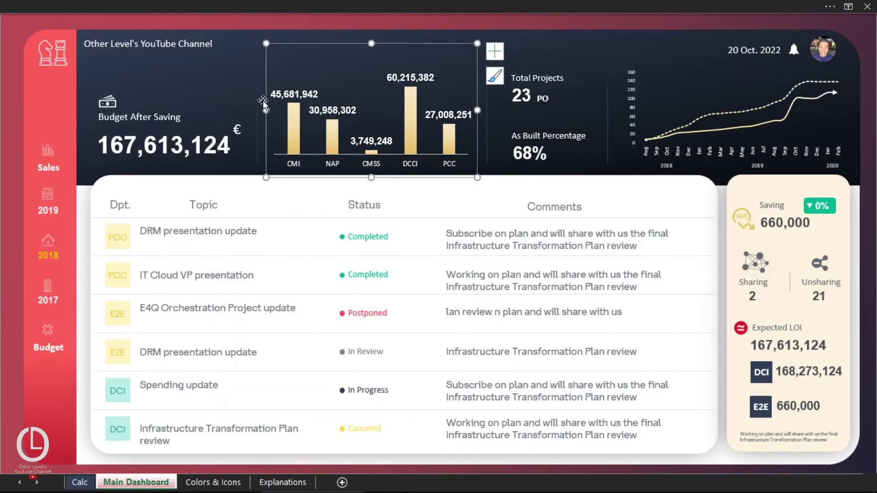
click(465, 11)
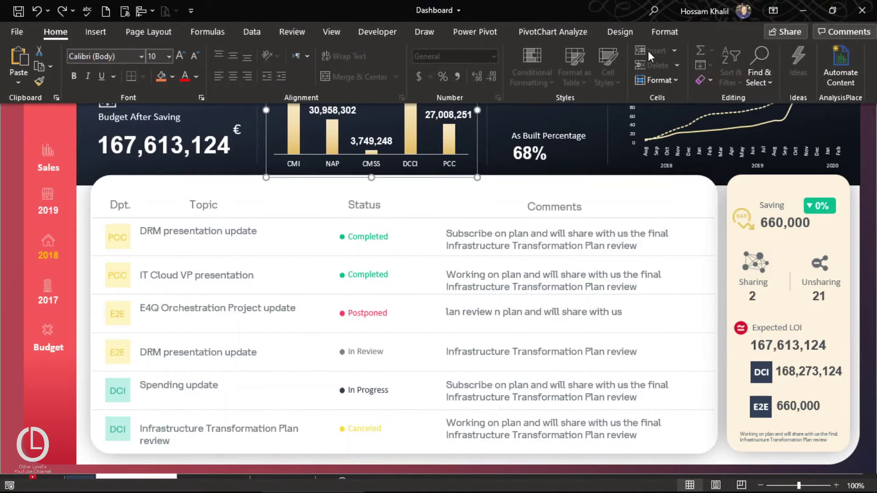
click(773, 10)
click(785, 34)
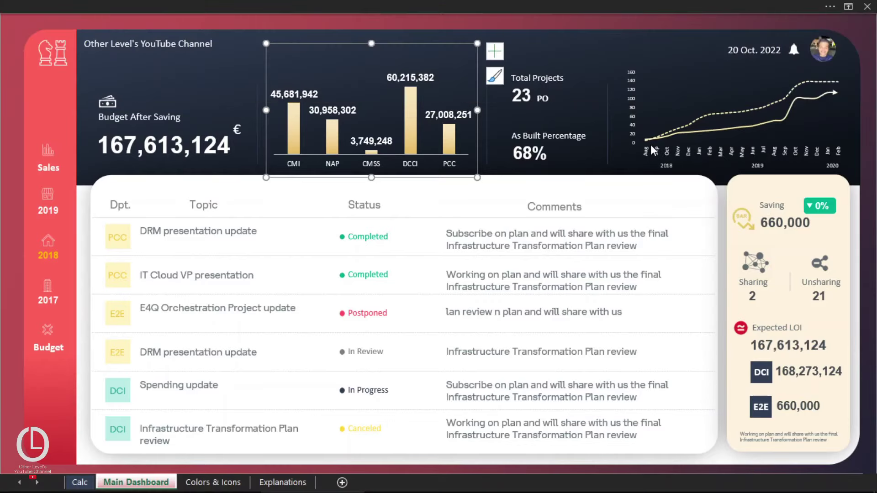
key(ctrl+shift+F1)
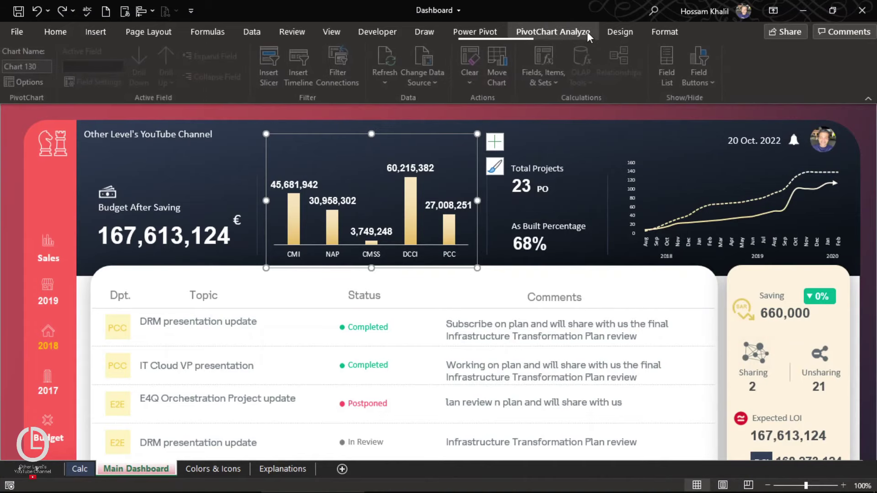
Step: Try several preset chart styles on the bar chart, then undo back to the dark gold look
click(620, 32)
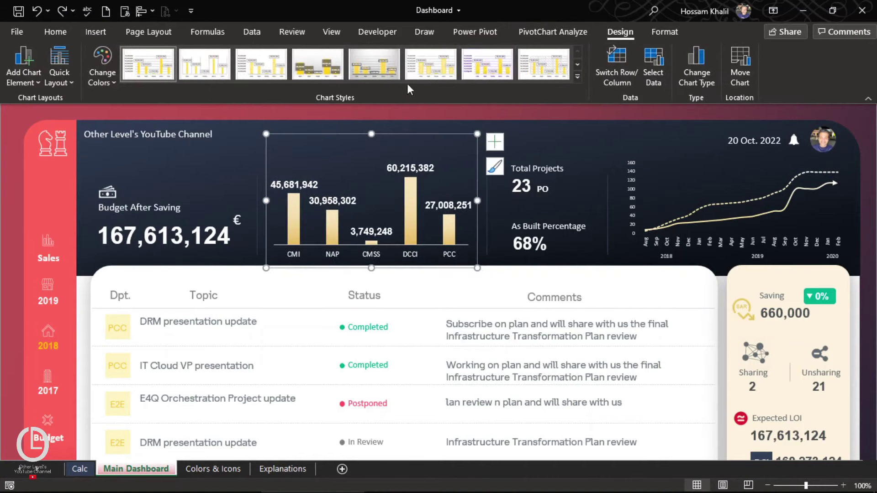
click(434, 71)
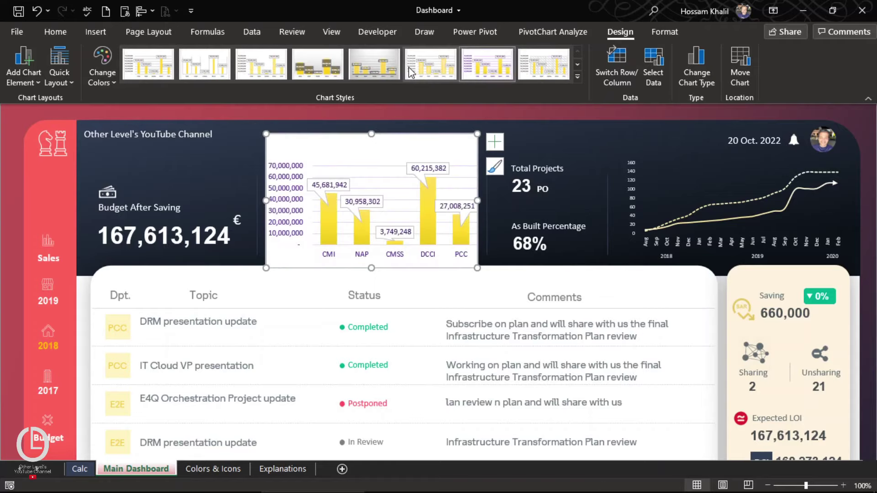
click(374, 63)
click(309, 71)
drag(393, 136, 391, 125)
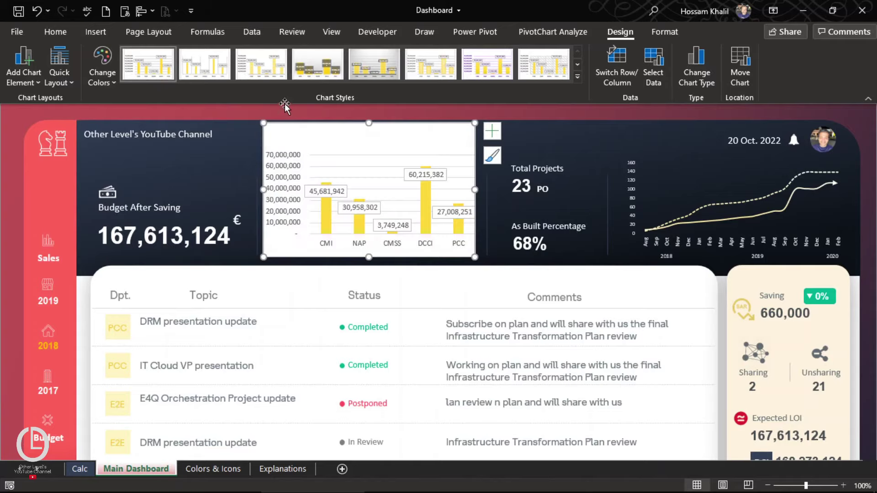
key(ctrl+z)
key(ctrl+z)
key(ctrl+z)
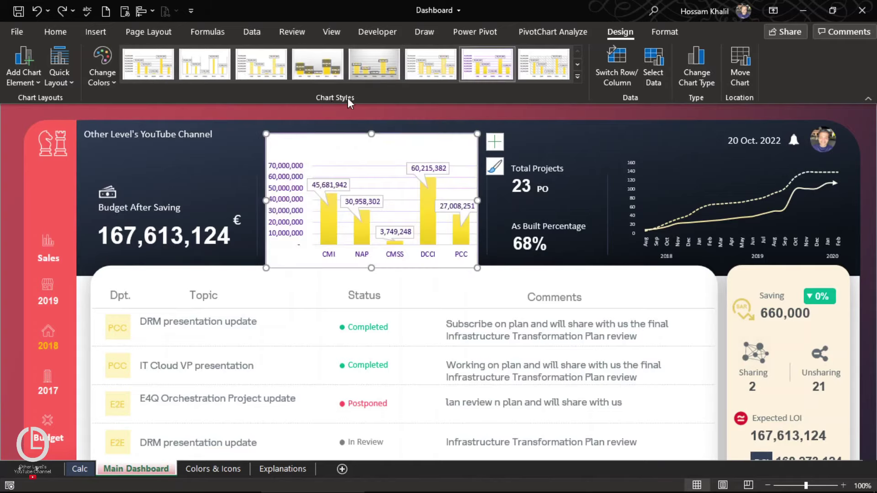
key(ctrl+z)
key(ctrl+z)
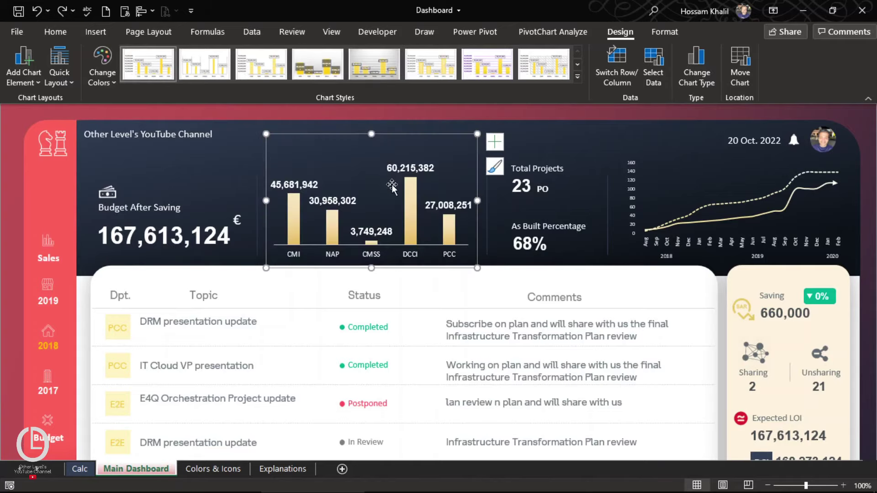
Step: Open the custom colour picker for the bar series fill, then cancel without changes
click(415, 195)
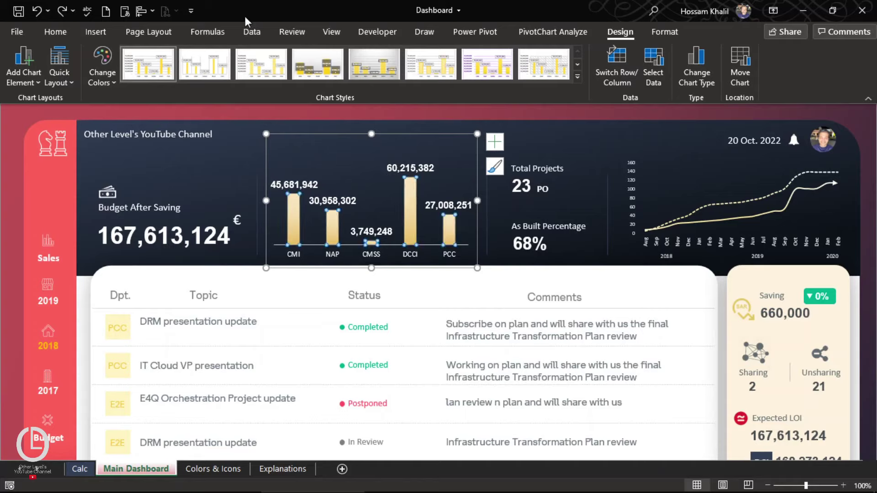
click(64, 34)
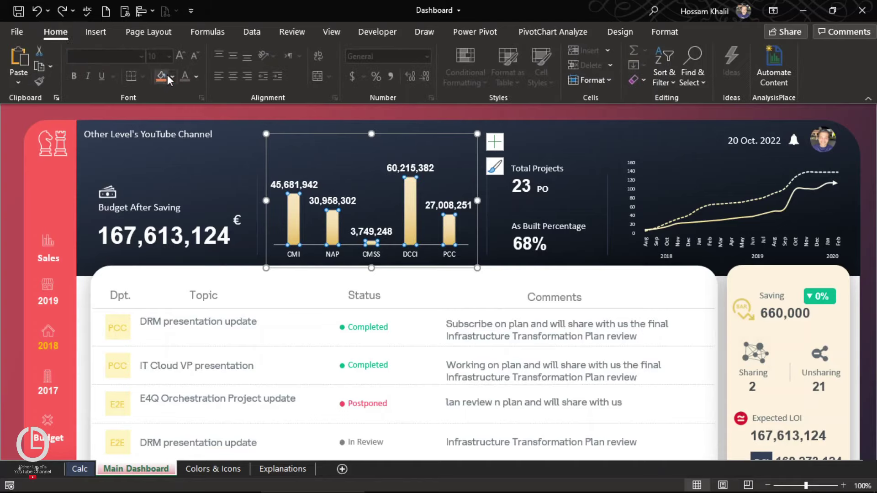
click(172, 77)
click(201, 295)
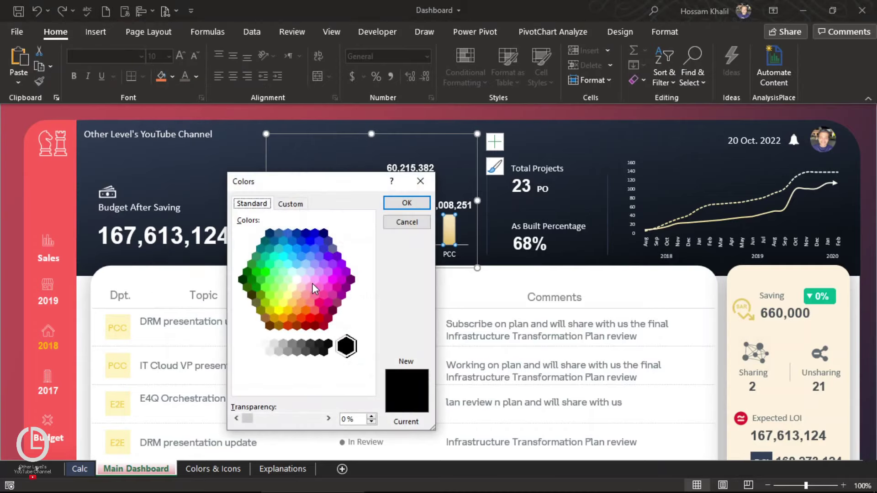
click(301, 205)
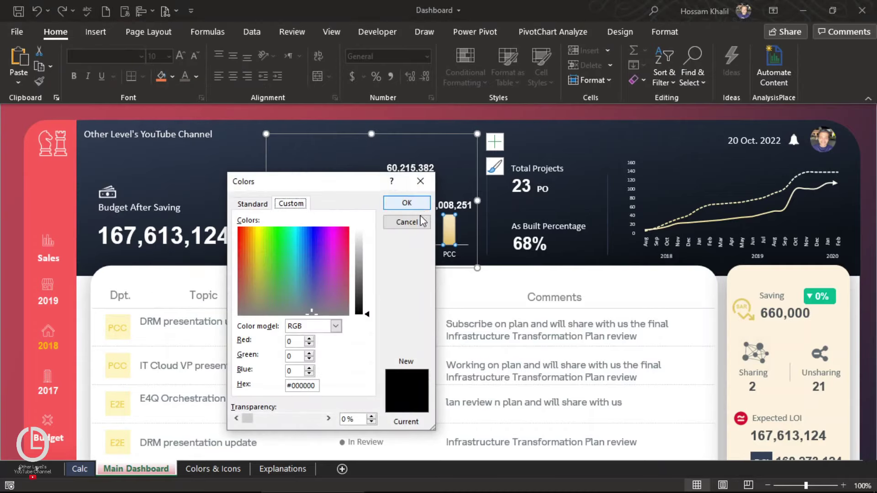
click(407, 222)
Step: Review the bars' gradient stop colours in Format Data Series, leaving them unchanged, and close the pane
key(ctrl+1)
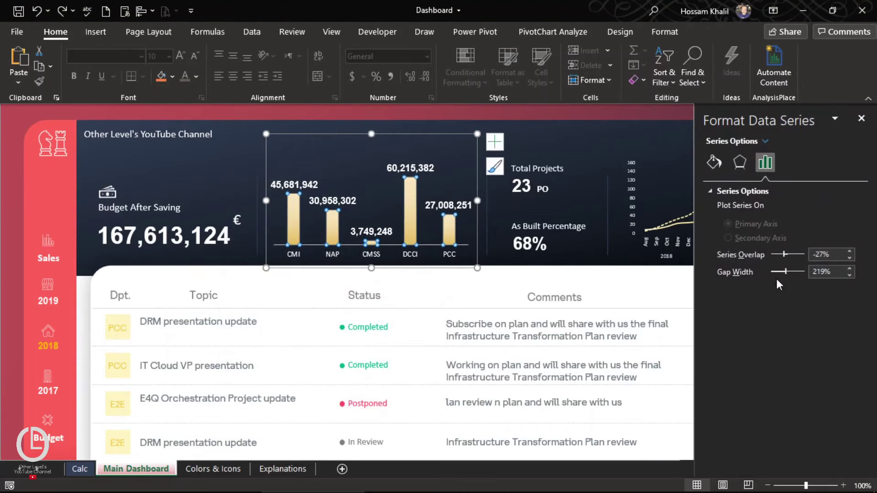
click(714, 163)
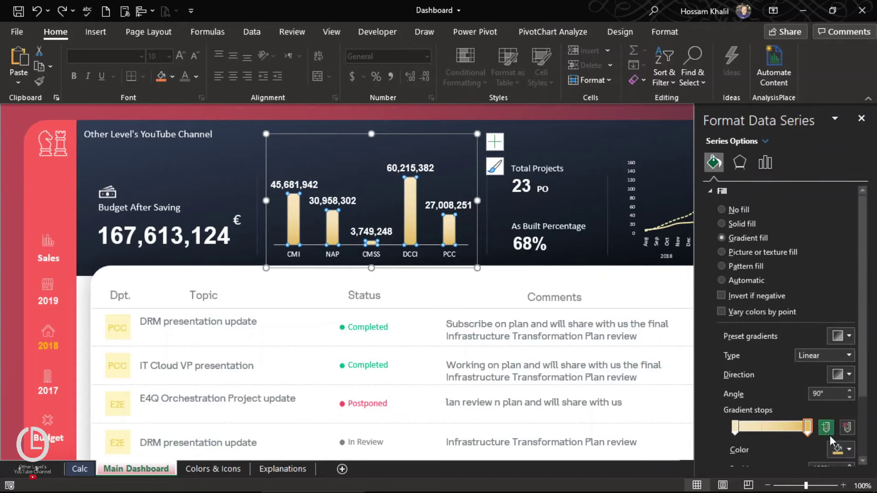
click(840, 449)
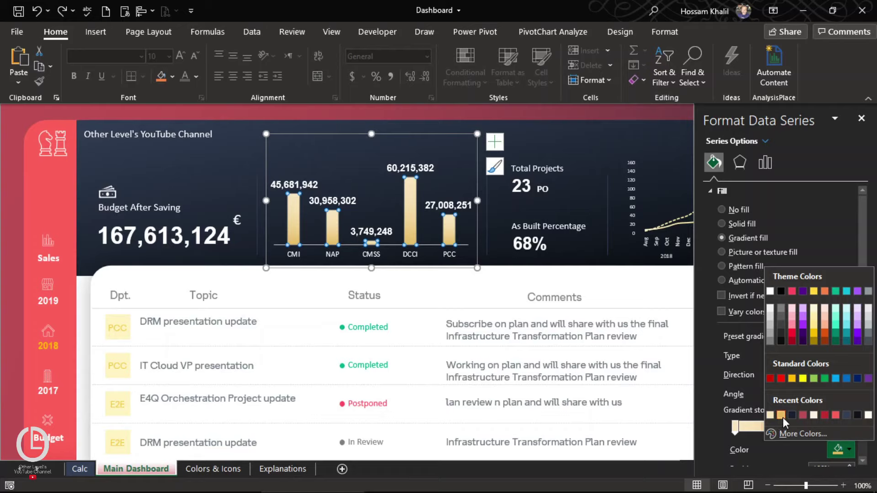
click(800, 433)
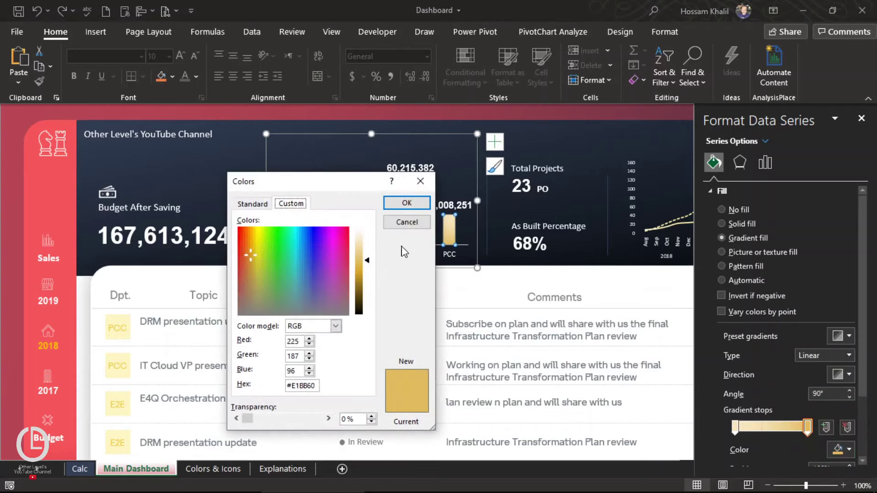
click(407, 223)
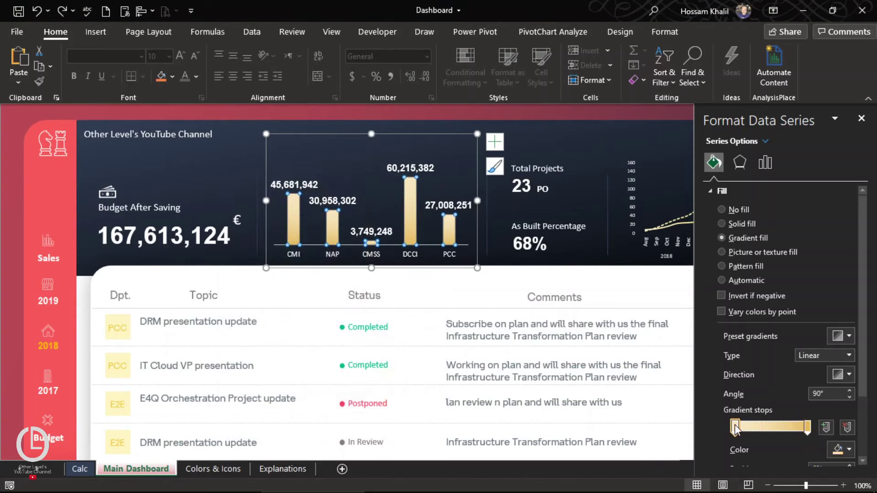
click(848, 450)
click(781, 431)
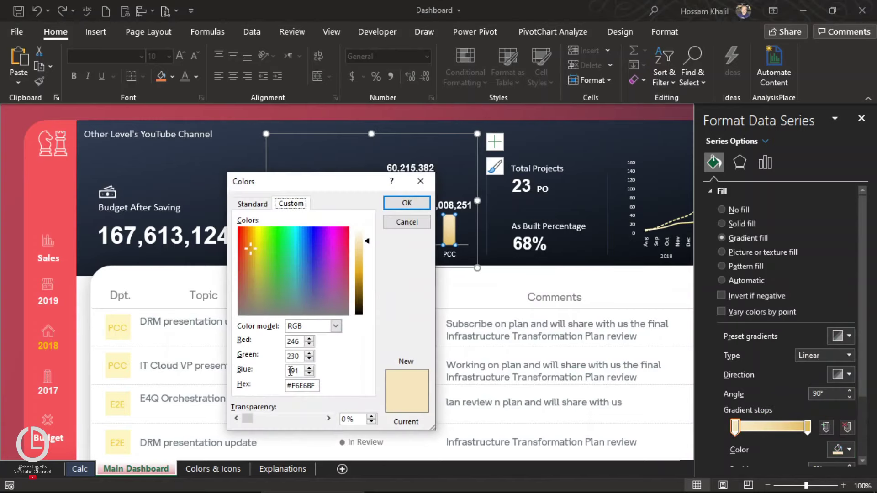
click(405, 222)
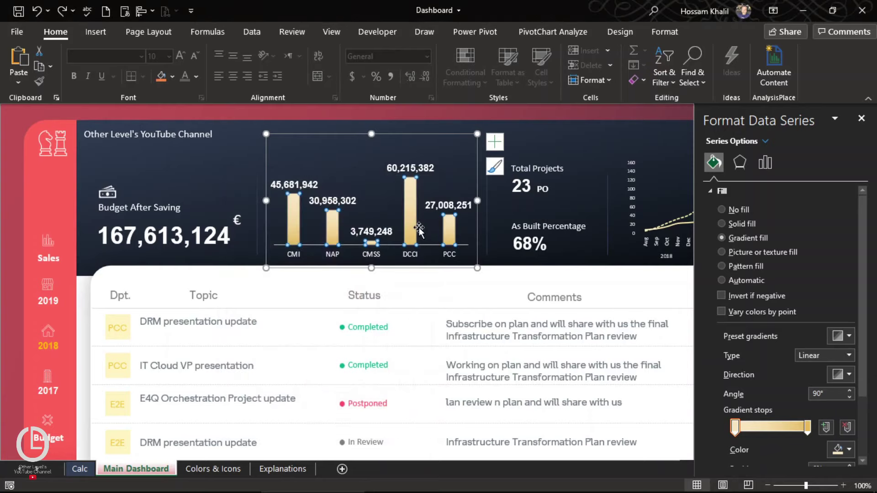
click(465, 205)
click(861, 118)
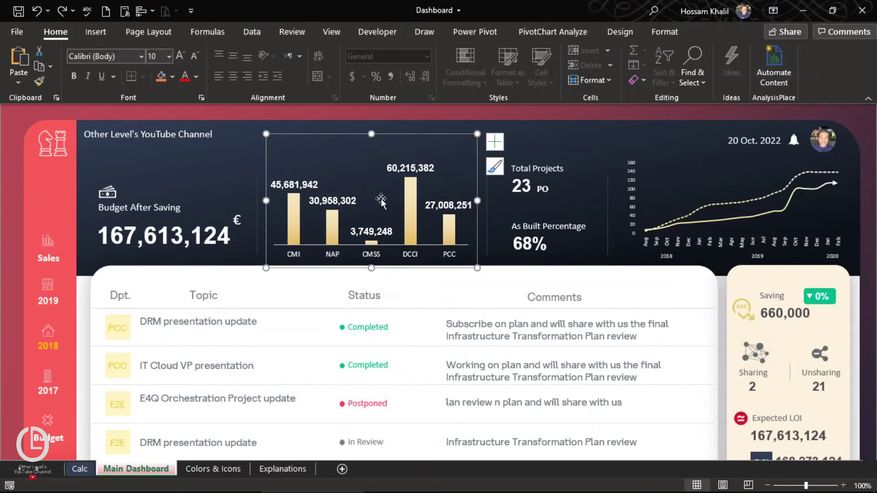
Step: Inspect the budget-after-saving figure, its label, the money icon and the monthly line chart
click(181, 233)
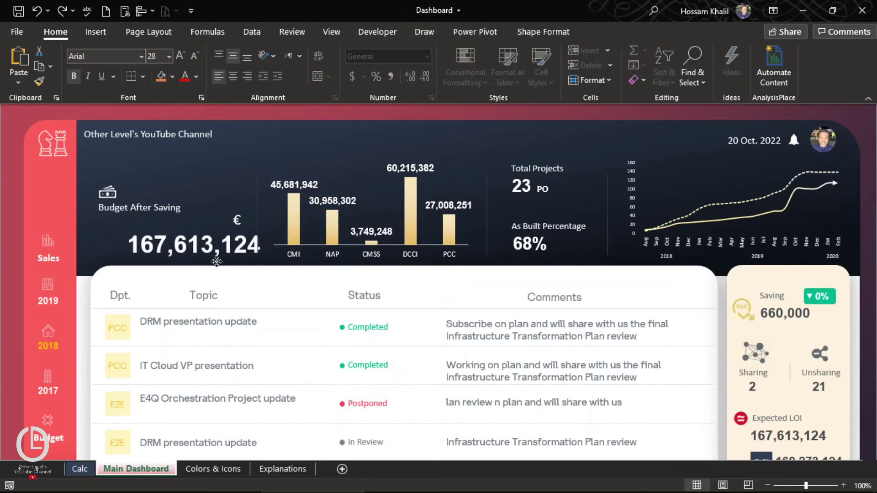
drag(202, 224, 158, 206)
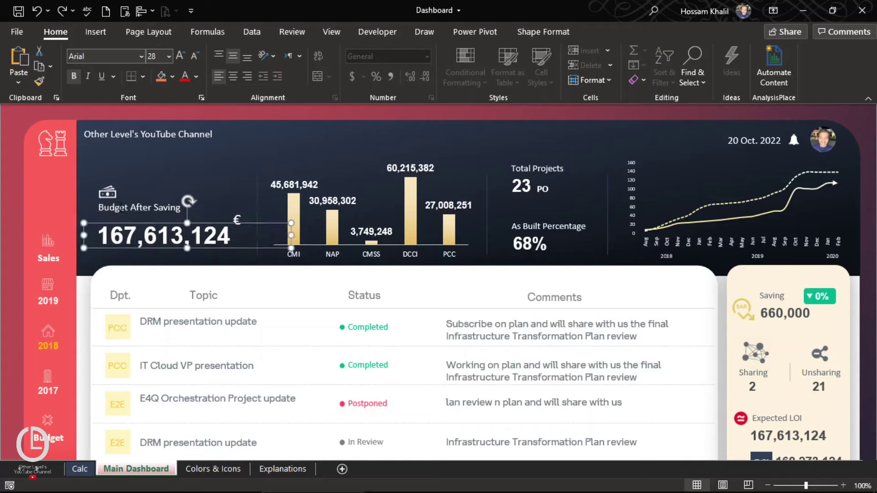
click(120, 207)
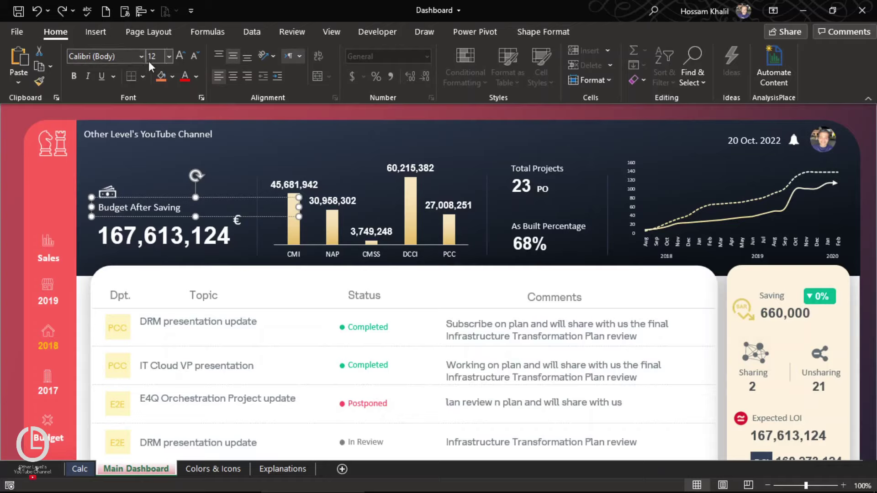
click(122, 191)
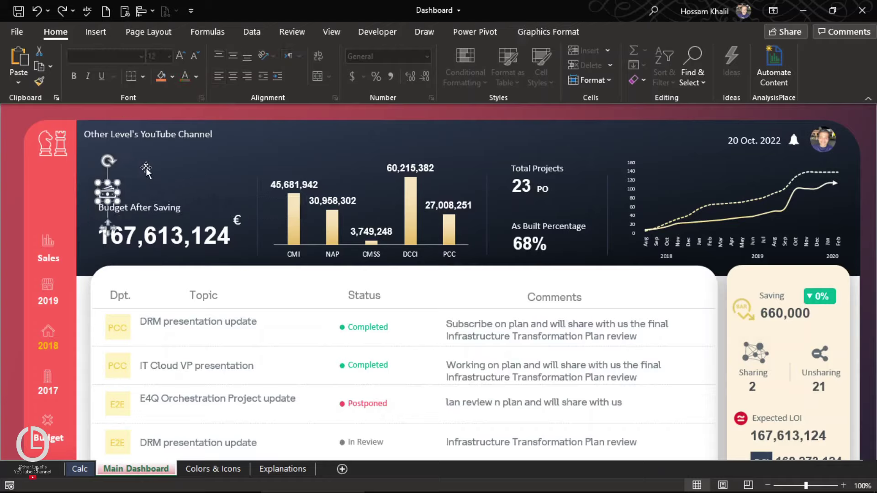
click(118, 277)
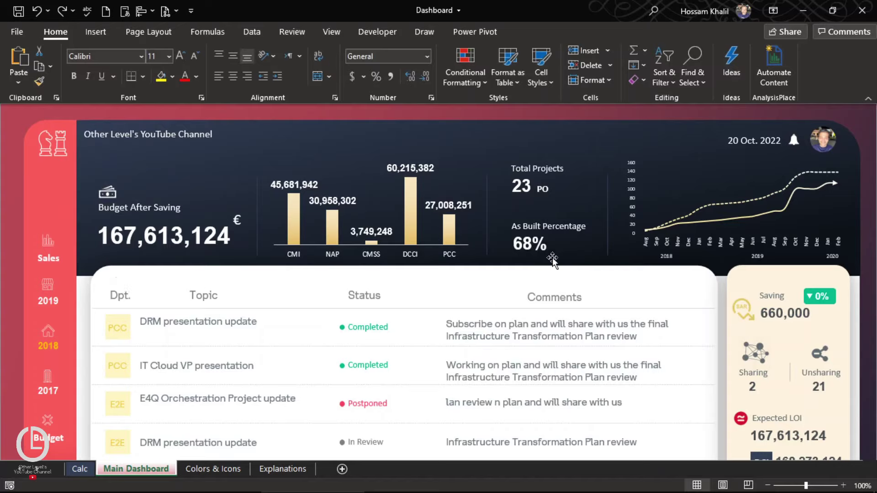
click(689, 240)
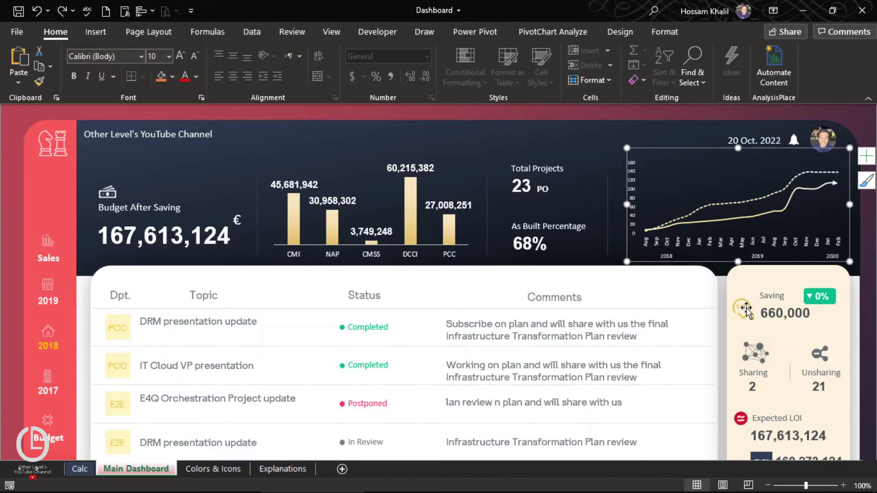
Step: Nudge the 660,000 saving figure slightly lower inside the Saving card
drag(780, 320, 789, 333)
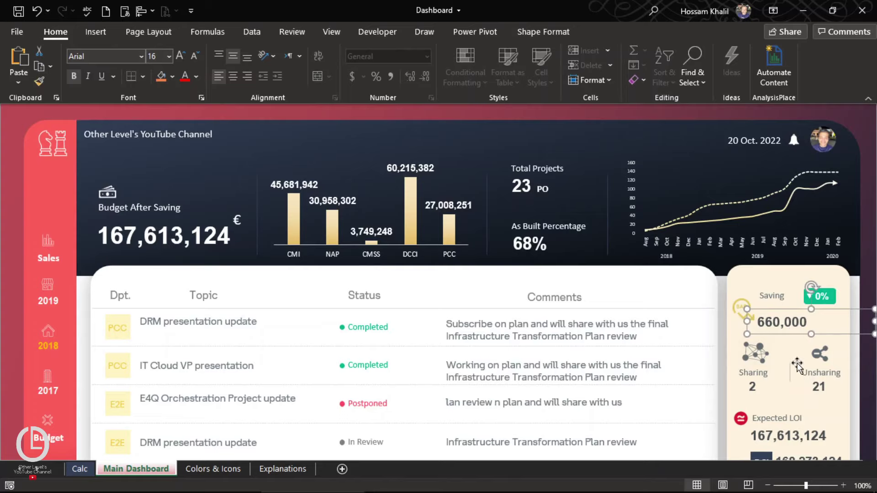
scroll(797, 365, down, 3)
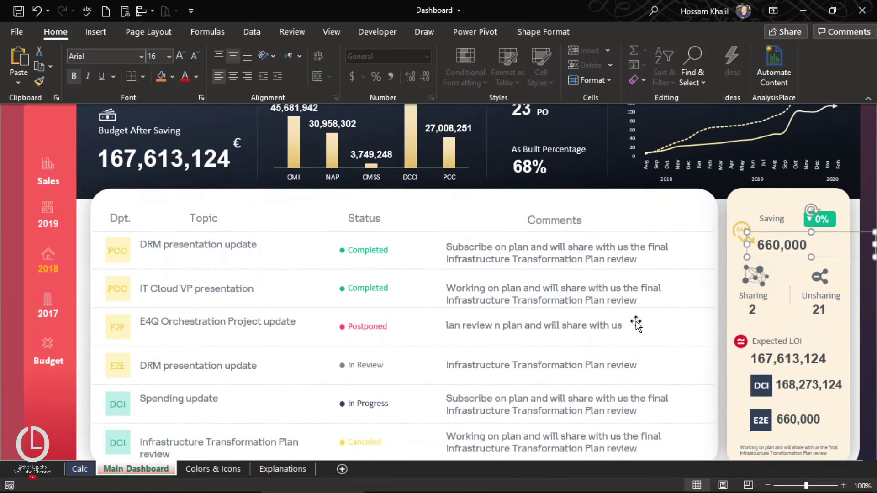
scroll(636, 325, up, 3)
click(338, 33)
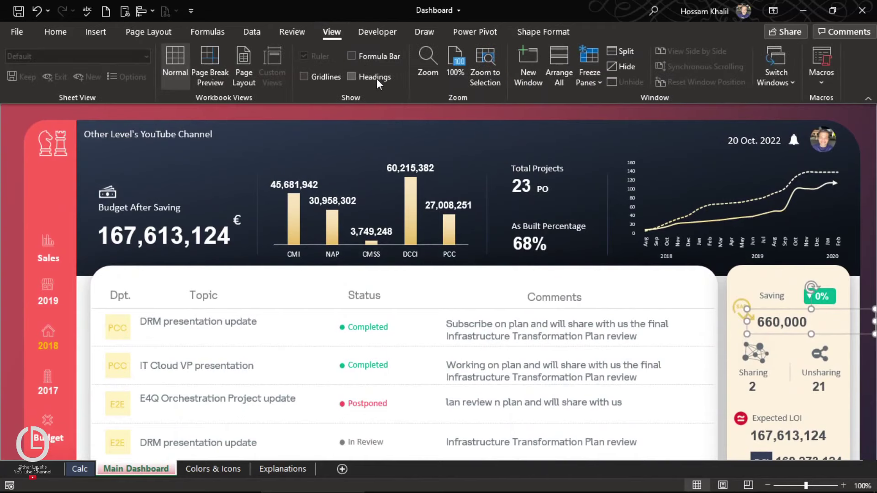
Step: Show headings and the formula bar, and select the budget figure to reveal =Calc!$A$27
click(352, 77)
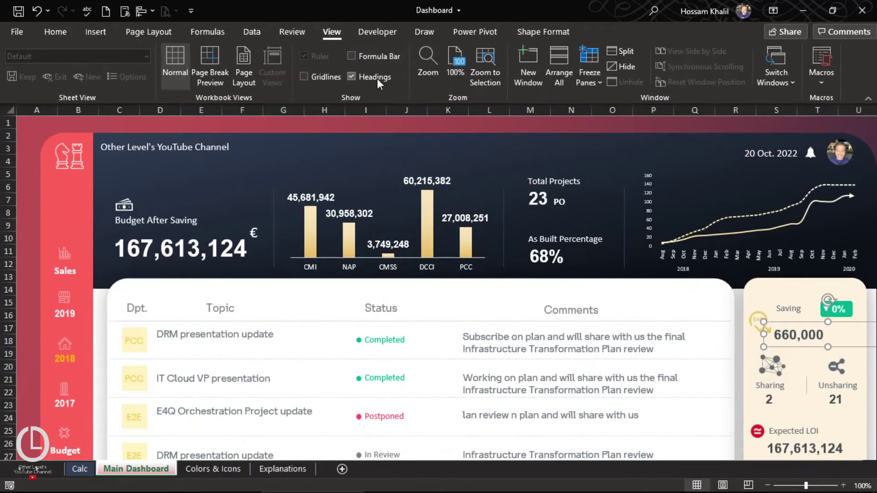
click(351, 56)
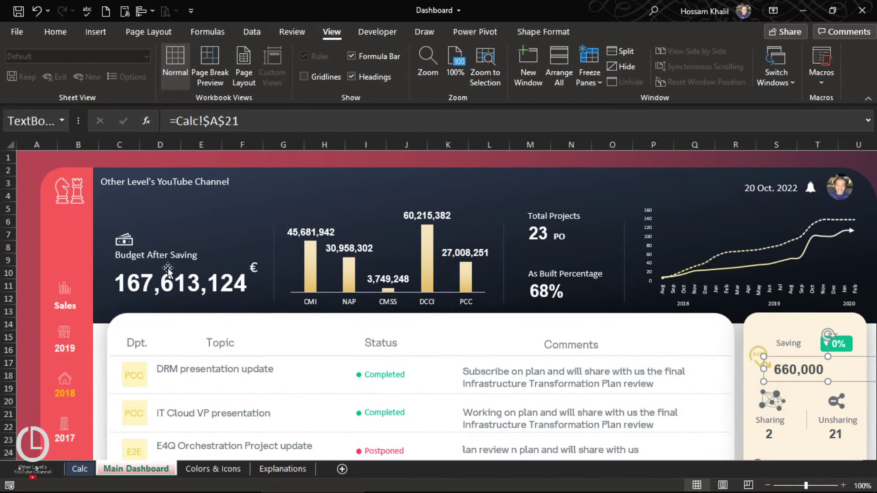
click(168, 286)
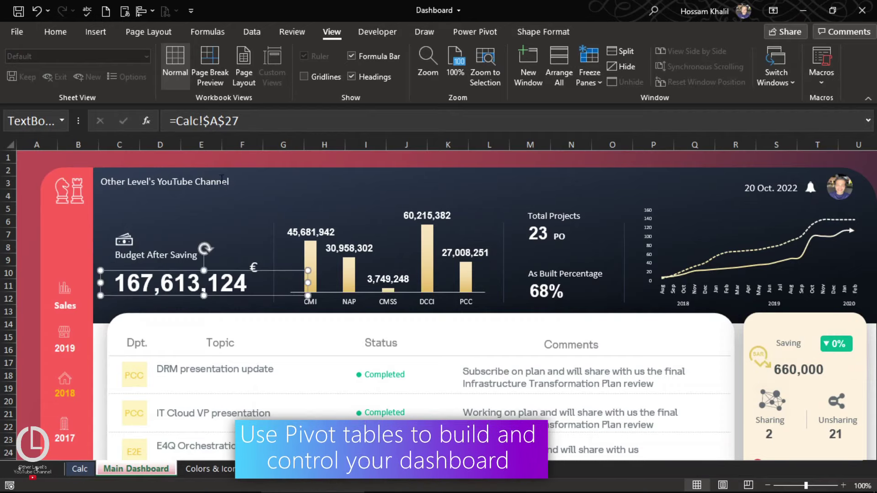
Step: On the Calc sheet, show headings and gridlines, find cell A27, then return to Main Dashboard
click(77, 470)
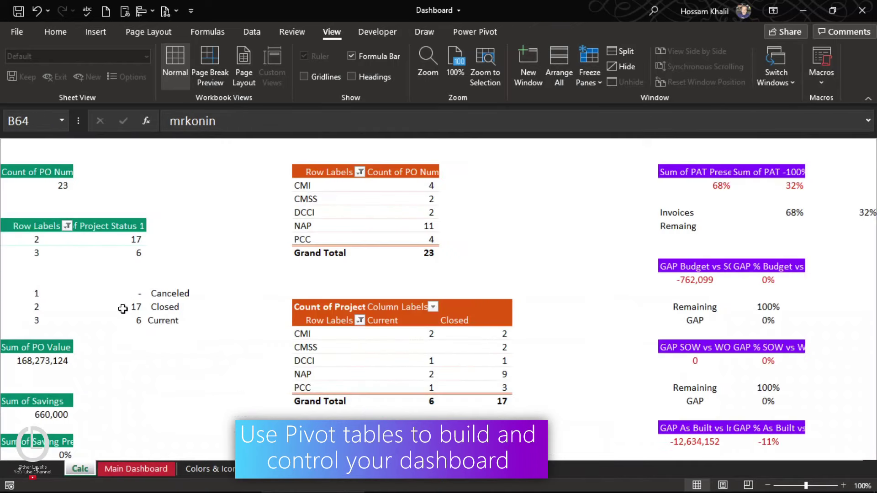
click(372, 76)
click(320, 77)
click(114, 182)
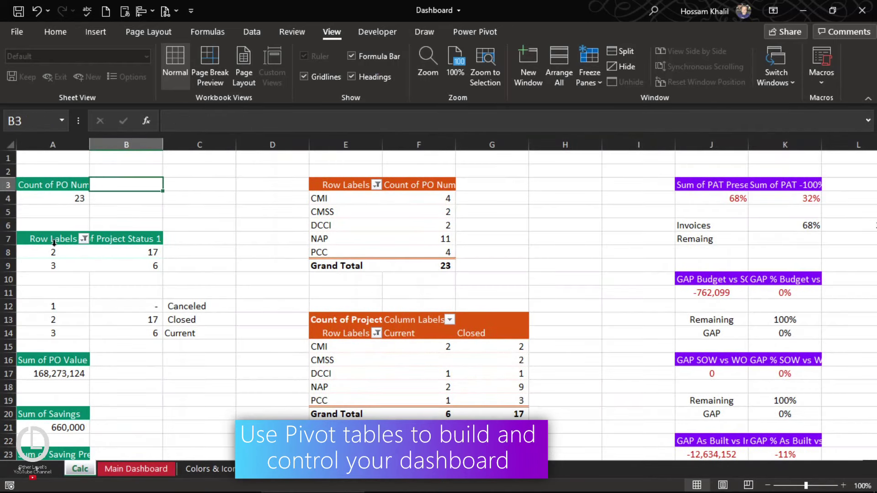
scroll(28, 292, down, 2)
scroll(28, 292, down, 2)
scroll(28, 293, down, 1)
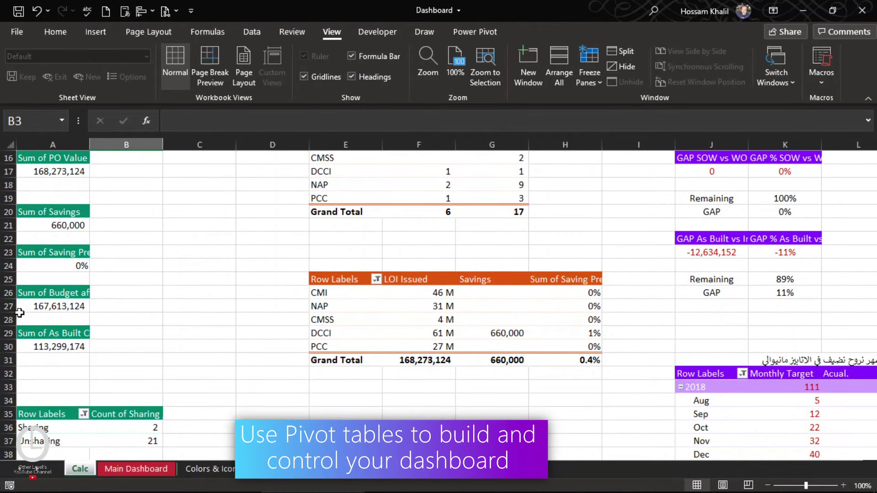
click(52, 307)
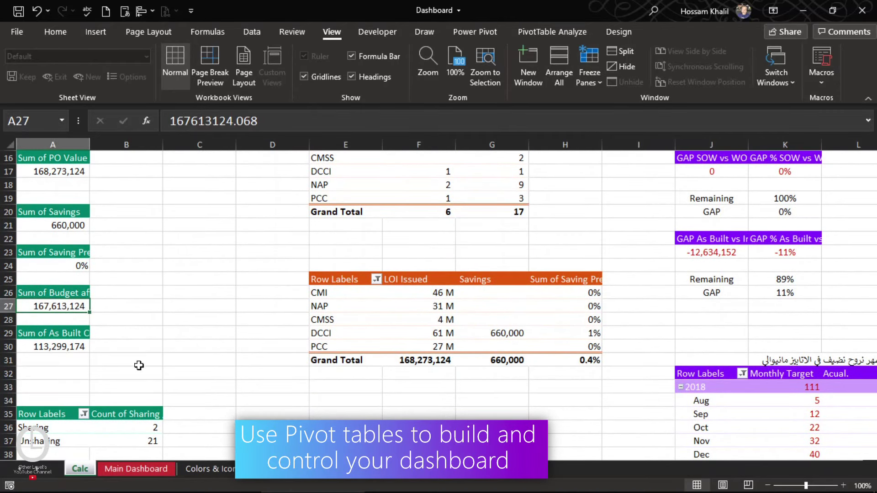
click(136, 468)
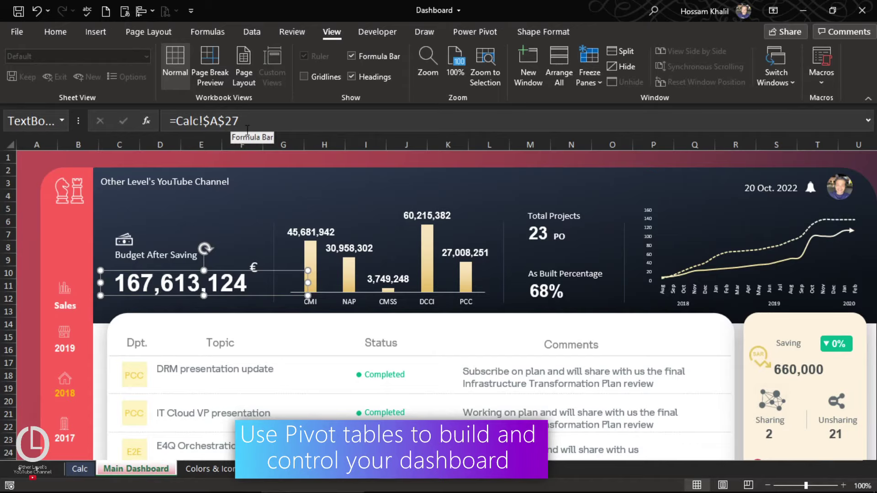
key(Escape)
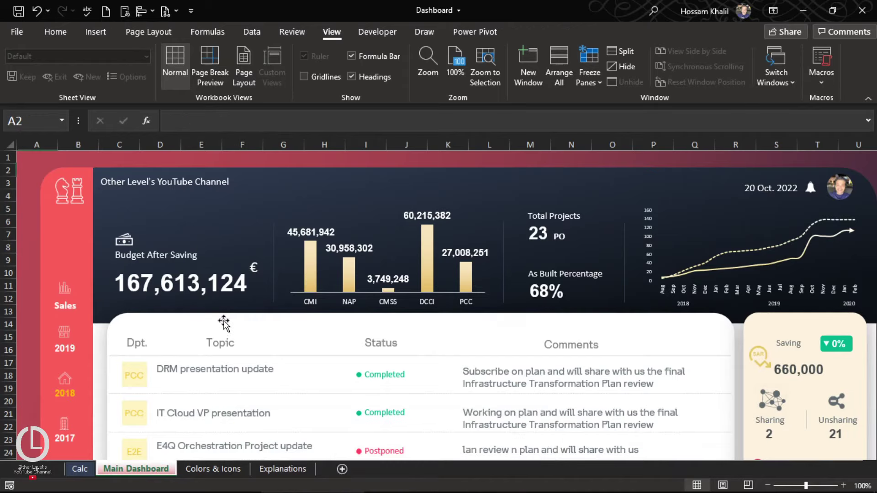
Step: Filter the dashboard with the Year slicer to 2019, then to 2017
scroll(224, 322, down, 1)
scroll(224, 323, down, 1)
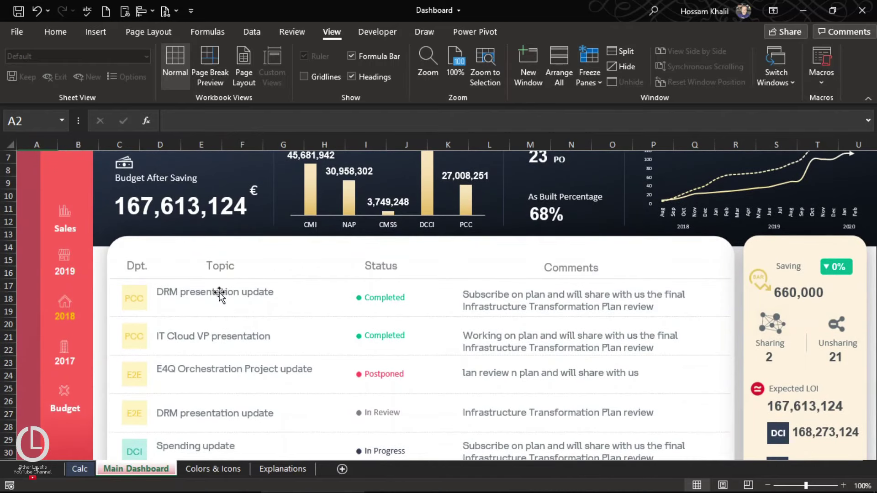
scroll(133, 323, up, 1)
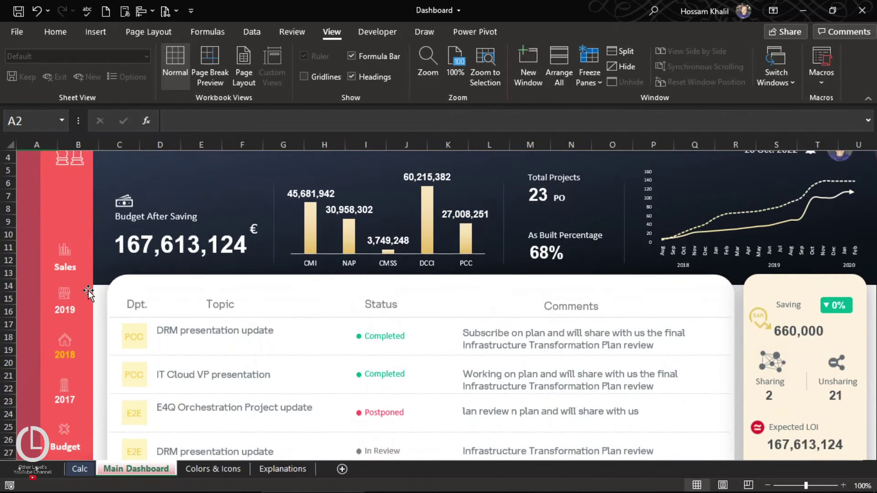
click(62, 310)
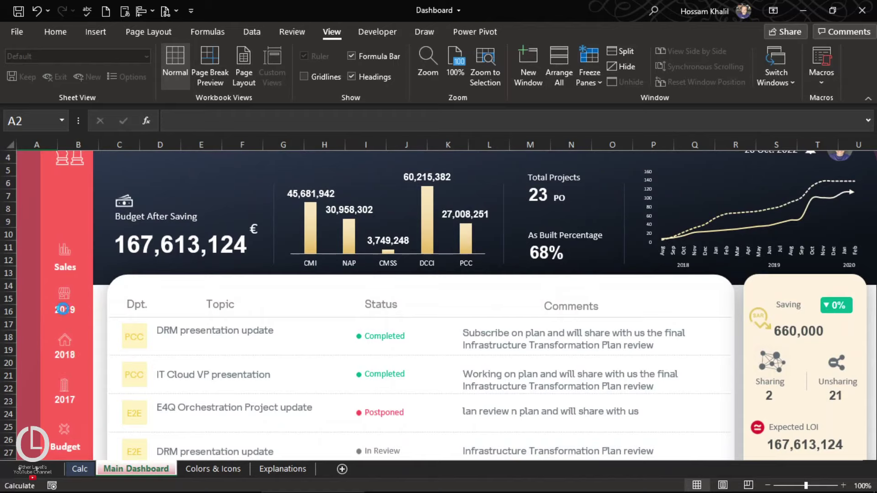
click(68, 403)
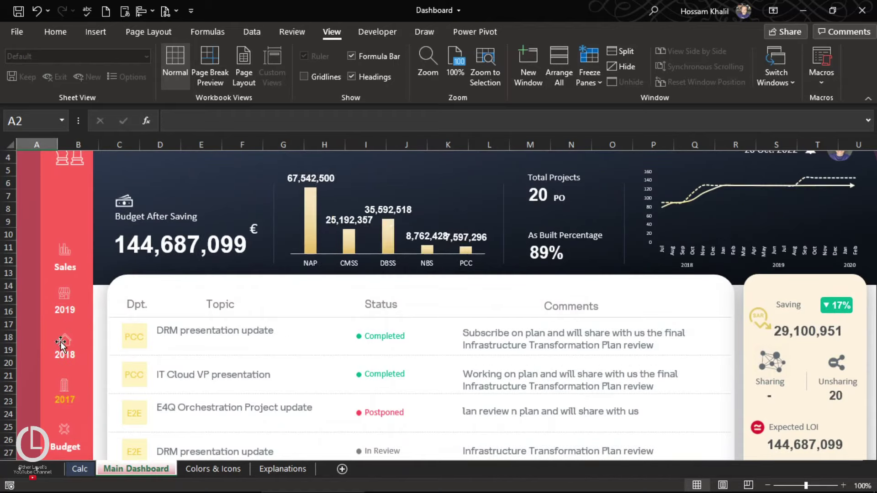
scroll(60, 344, down, 1)
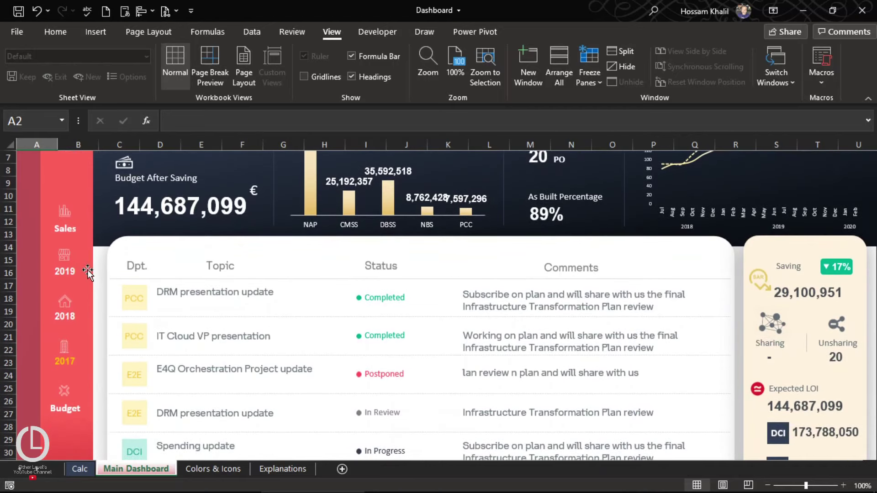
Step: Try dragging the red sidebar strip over the dashboard, then undo the changes
click(92, 258)
drag(93, 258, 90, 272)
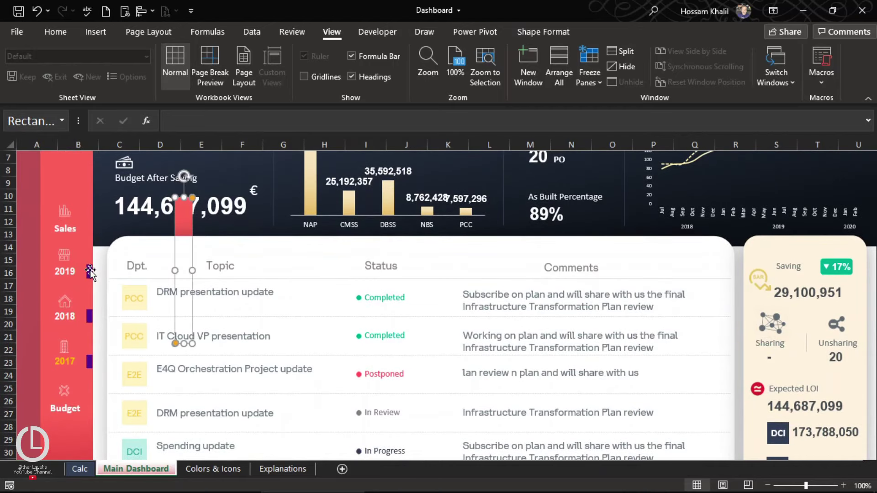
drag(40, 283, 46, 283)
key(Escape)
click(73, 233)
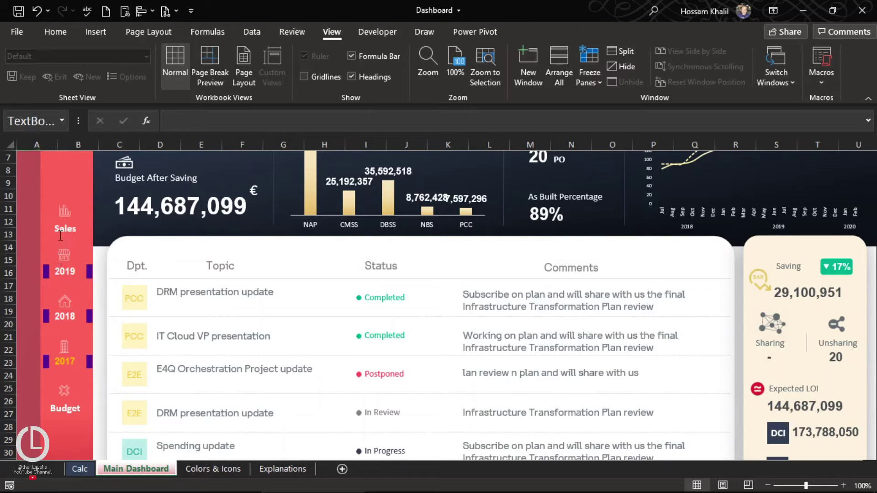
key(ctrl+z)
key(ctrl+z)
key(ctrl+z)
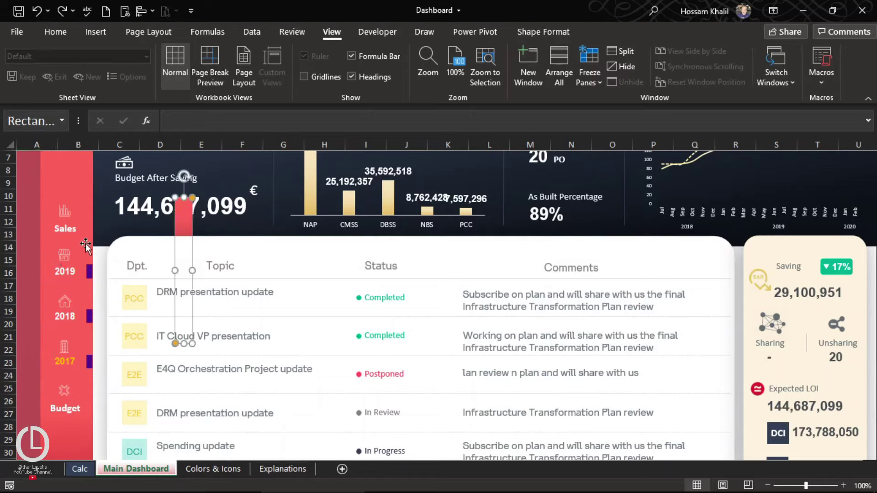
key(ctrl+z)
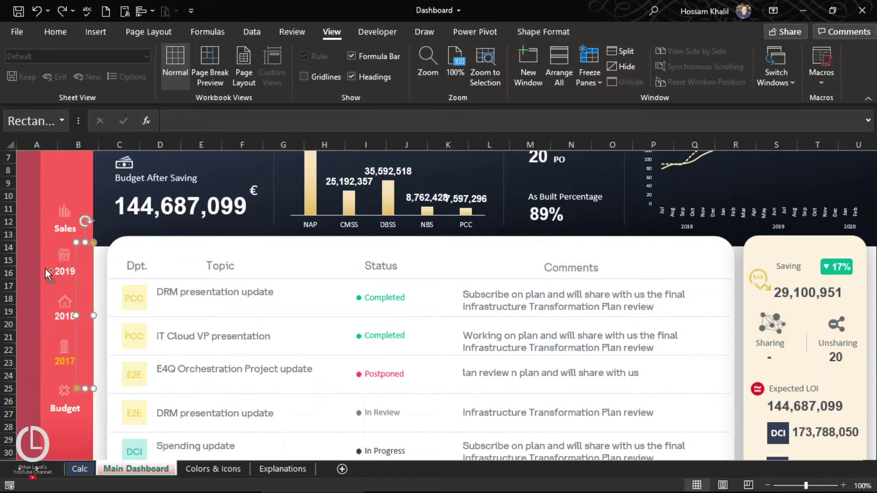
Step: Copy-paste the red sidebar shapes, drag a rectangle into the table, and move the Year slicer onto the chart
shift+click(45, 270)
shift+click(77, 252)
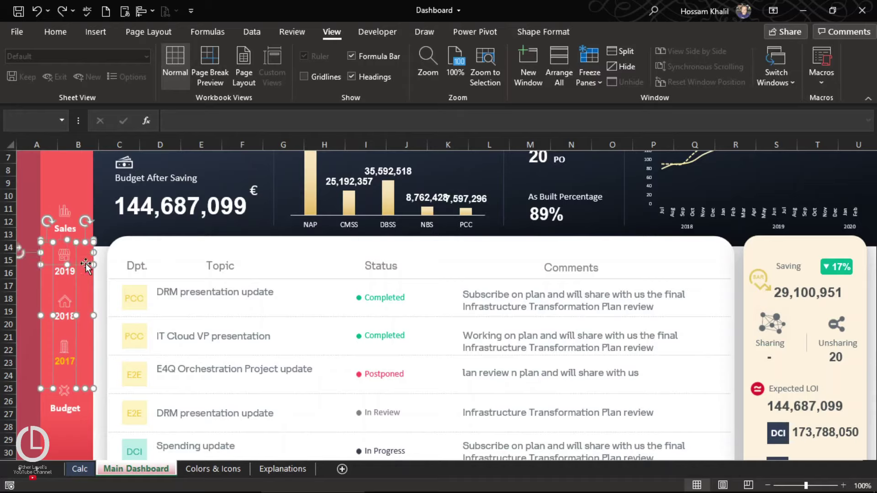
key(ctrl+c)
key(ctrl+v)
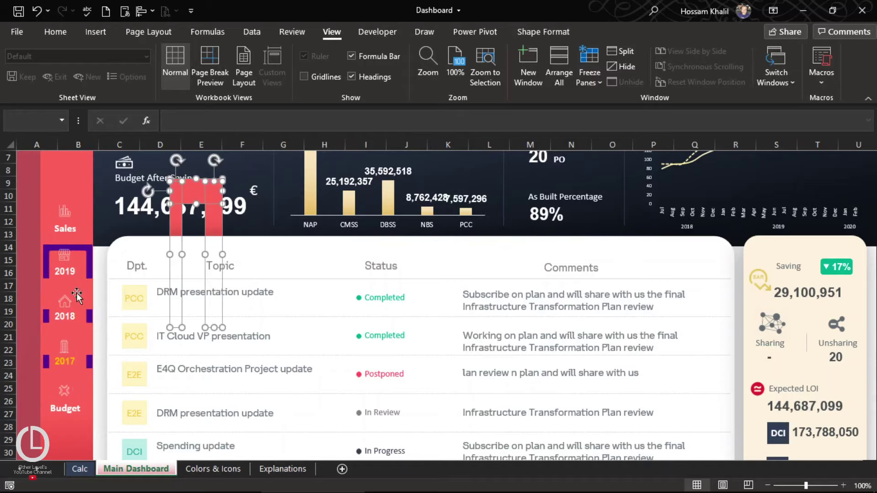
click(78, 301)
drag(81, 286, 164, 211)
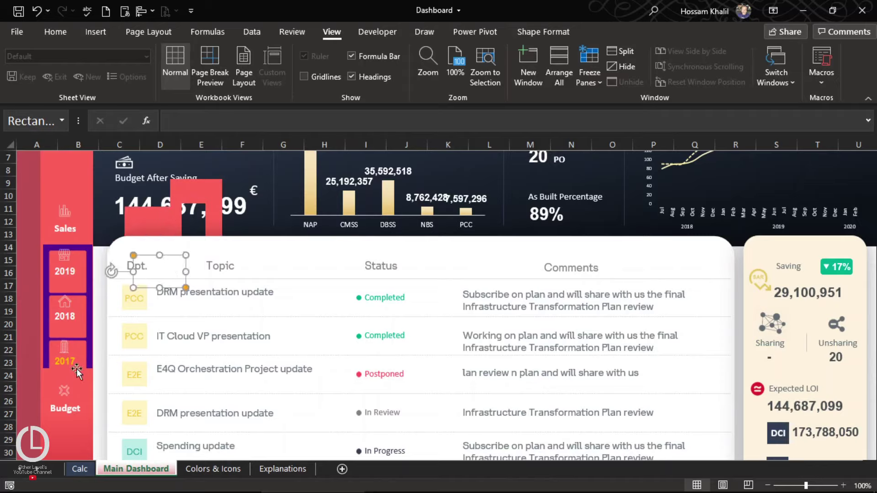
drag(76, 371, 115, 334)
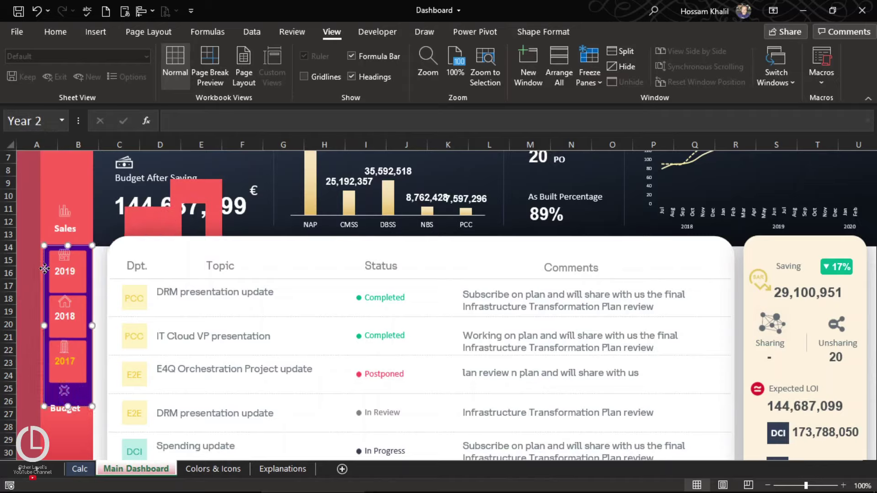
mouse_move(51, 269)
mouse_down()
mouse_move(356, 184)
mouse_move(276, 185)
mouse_up()
Step: Bring the Year slicer to front over the project table and duplicate the purple slicer style
right_click(275, 184)
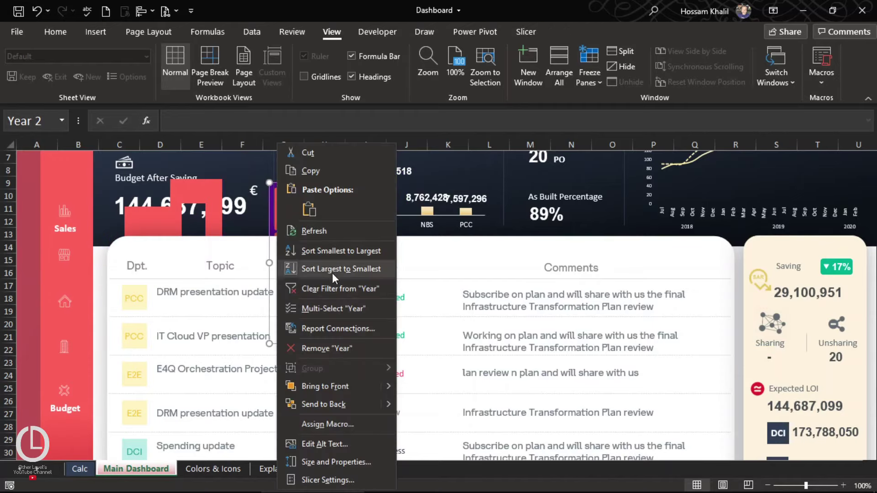
click(326, 385)
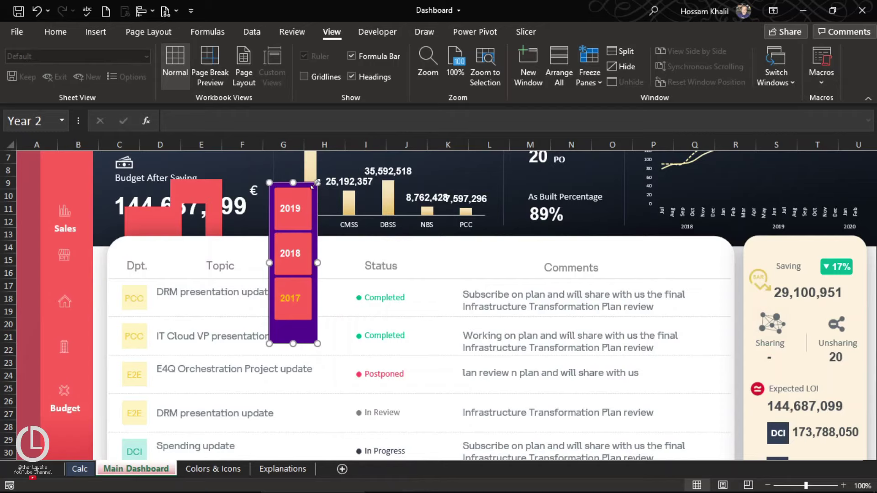
drag(309, 182, 317, 237)
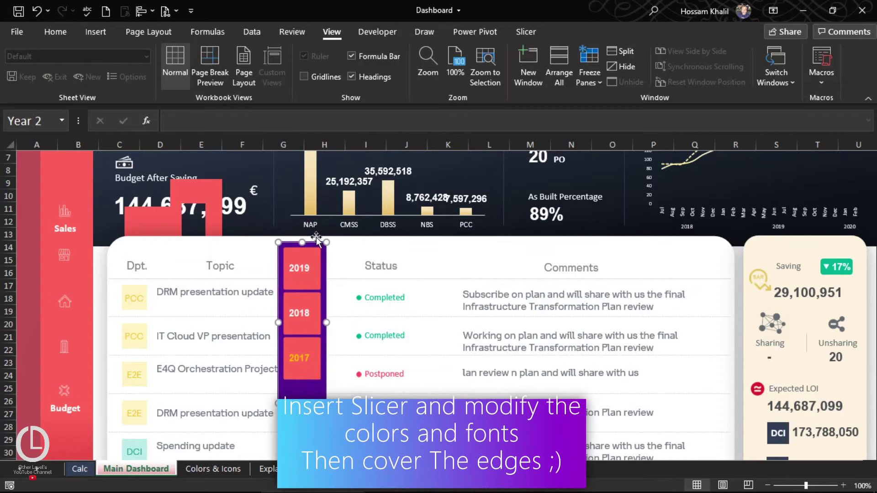
click(526, 32)
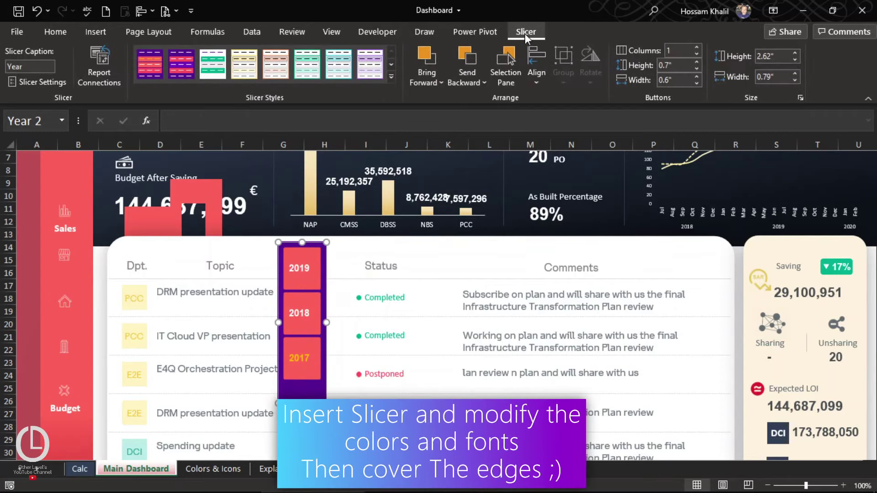
right_click(153, 59)
Step: Duplicate the purple slicer style and make selected-year buttons bold orange Arial 11
click(165, 70)
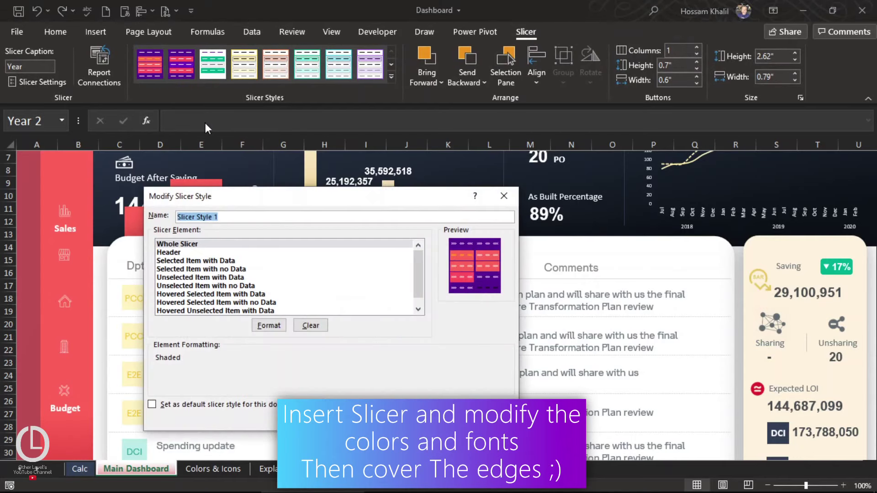
click(178, 252)
click(192, 261)
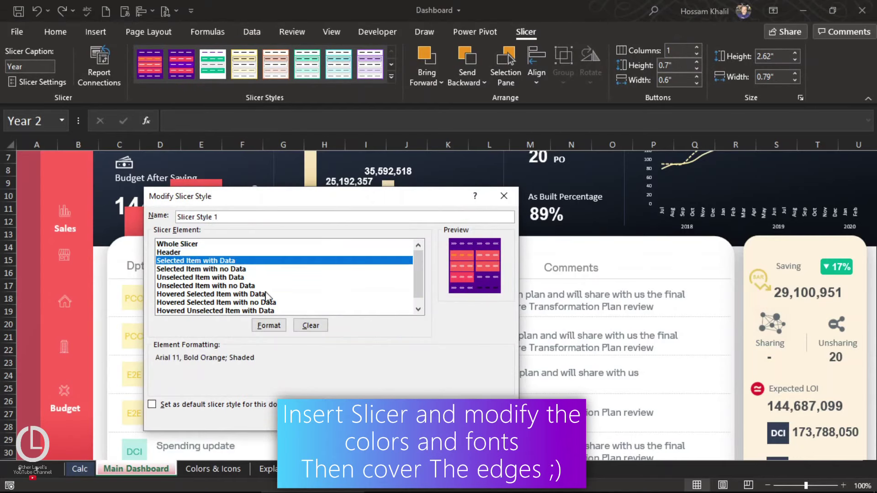
click(274, 324)
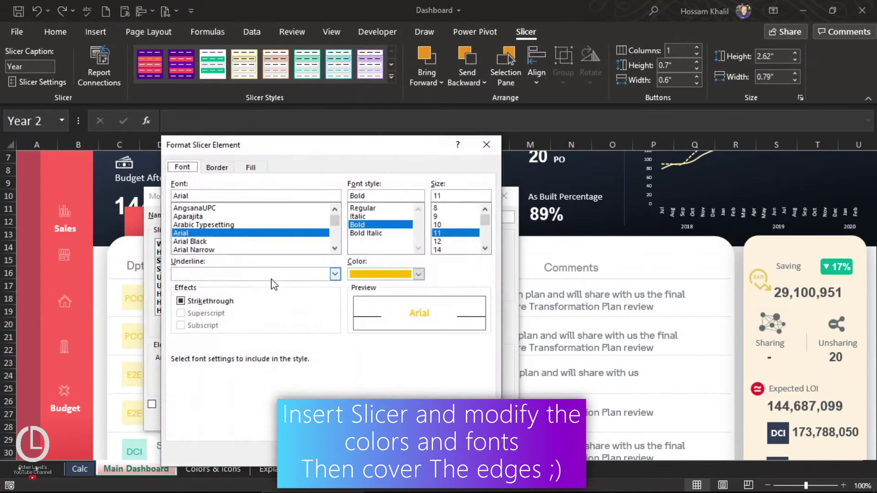
click(253, 168)
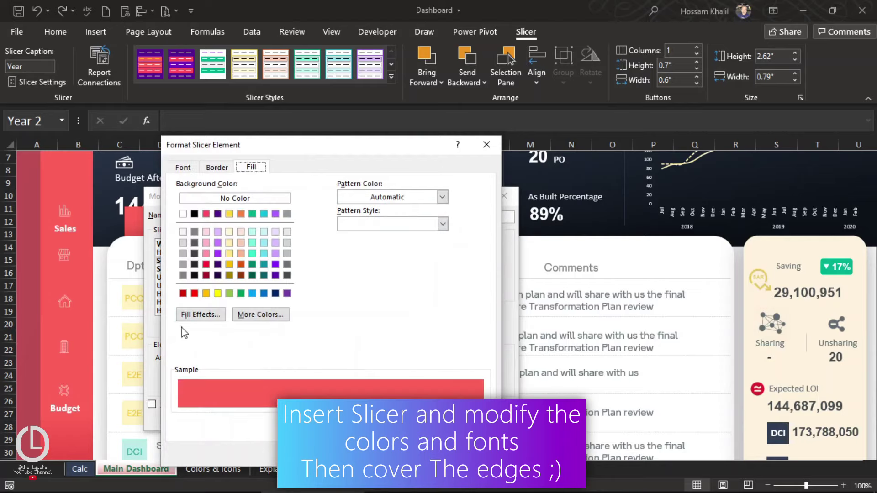
click(183, 167)
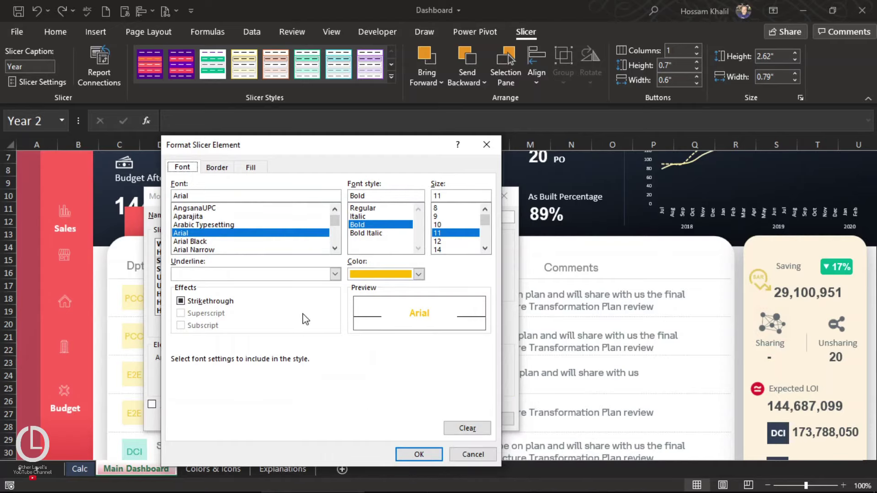
click(418, 453)
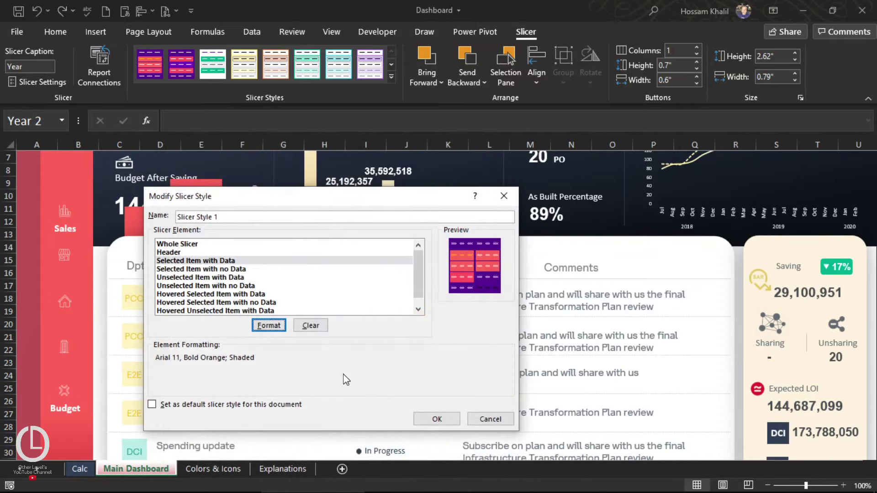
Step: Make unselected-year buttons bold Background 1 text on a red fill
click(189, 277)
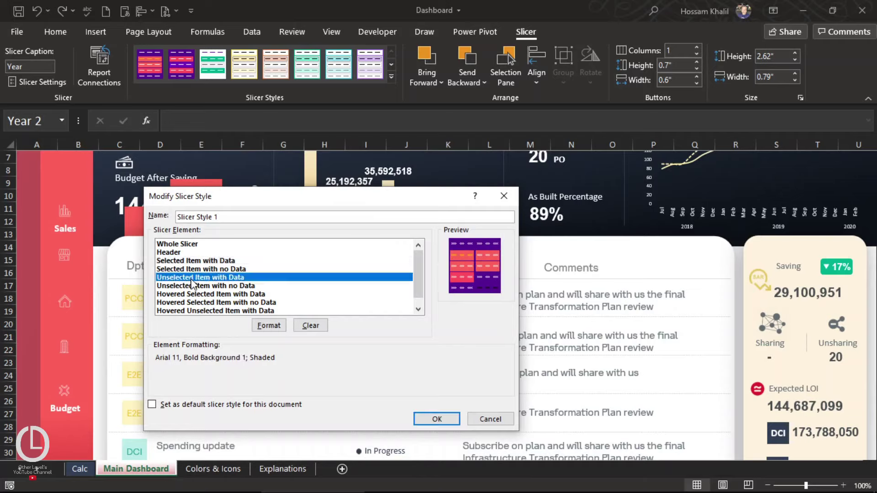
click(267, 324)
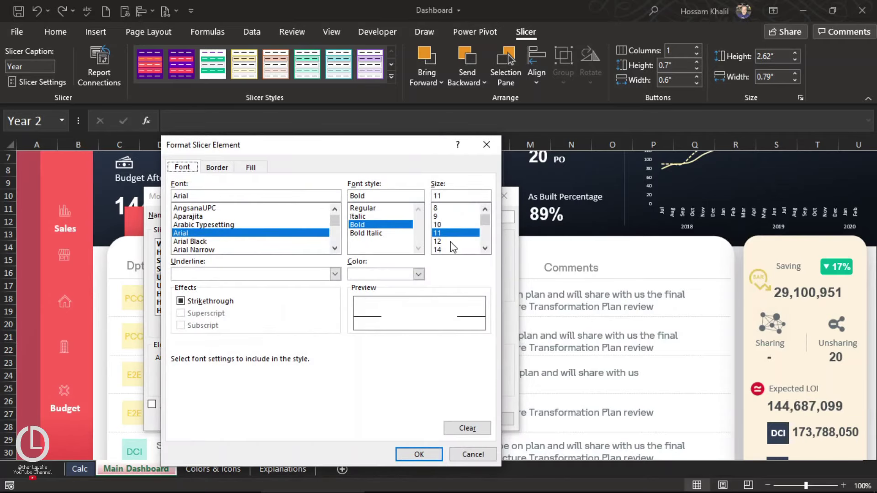
click(250, 167)
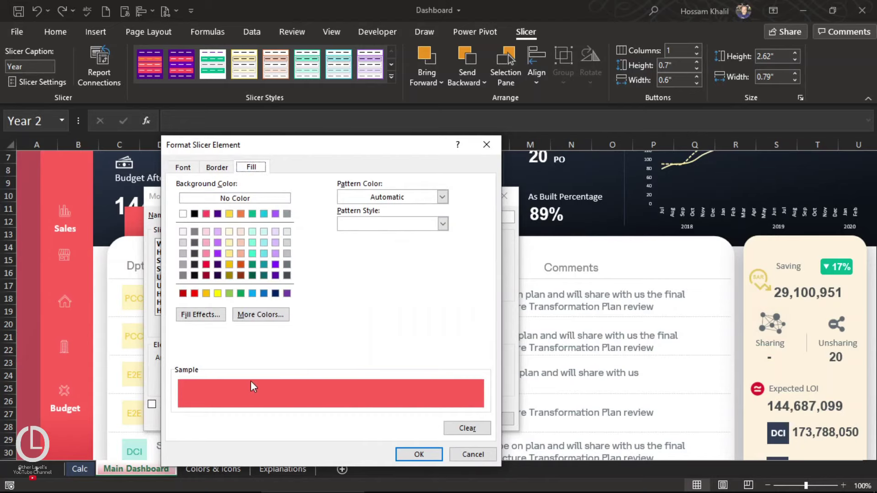
click(419, 454)
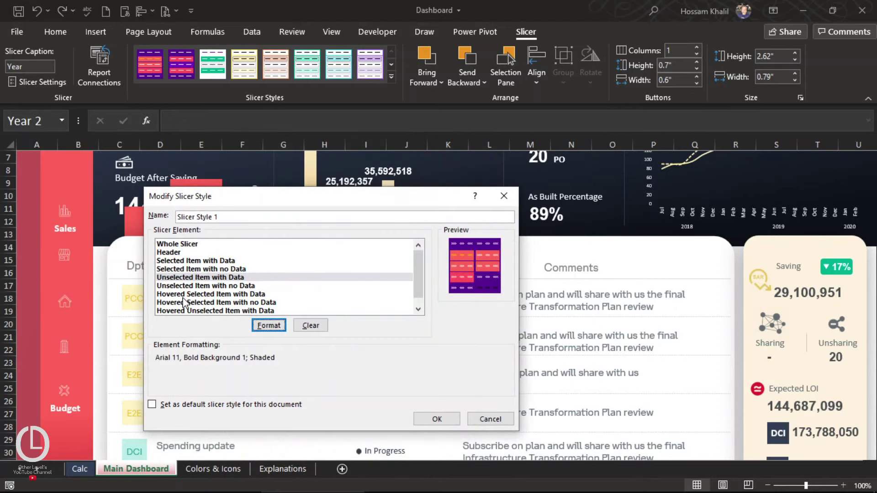
Step: Save Slicer Style 1 and lay the year slicer out as one narrow 0.78" column
click(431, 419)
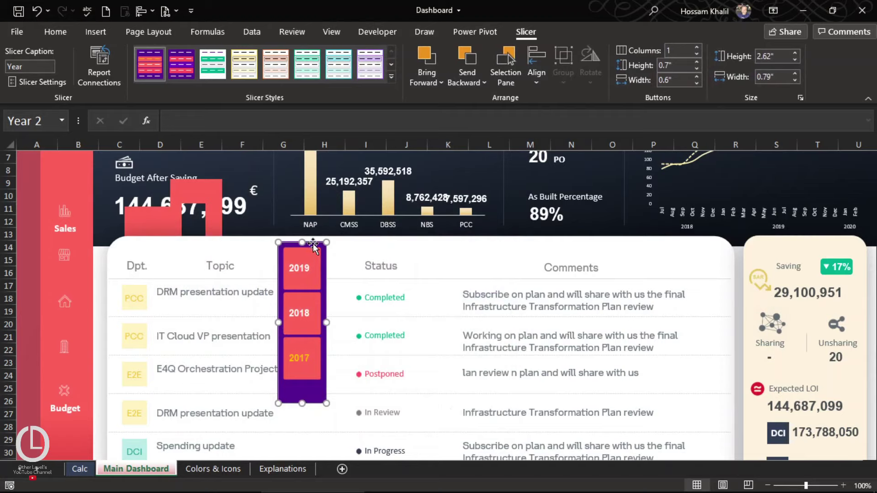
mouse_move(311, 242)
mouse_down()
mouse_move(84, 243)
mouse_move(268, 243)
mouse_up()
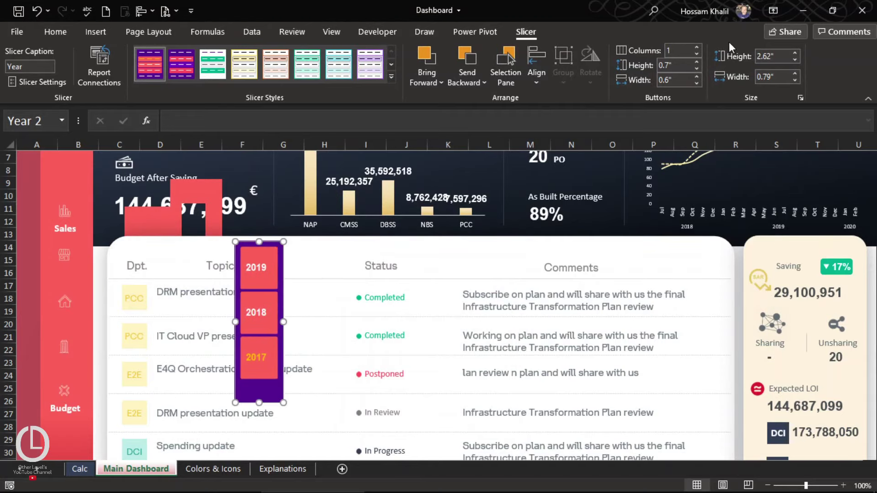
click(697, 46)
click(697, 47)
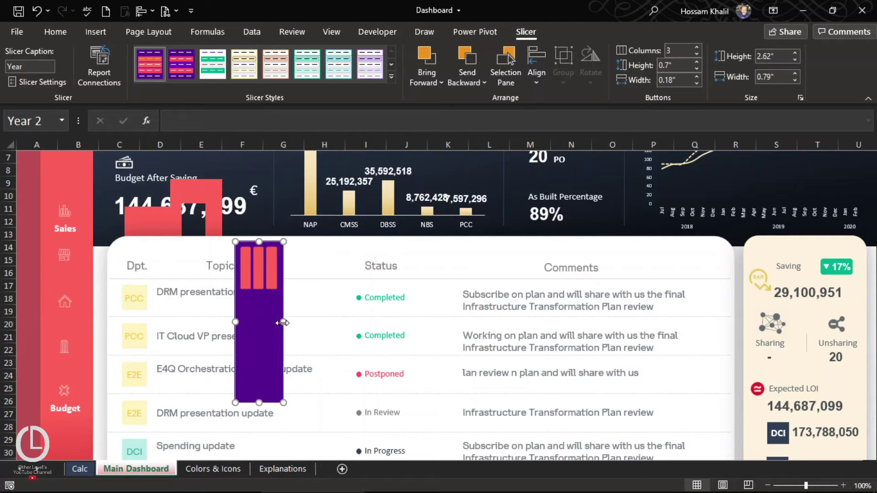
drag(283, 322, 411, 322)
click(698, 54)
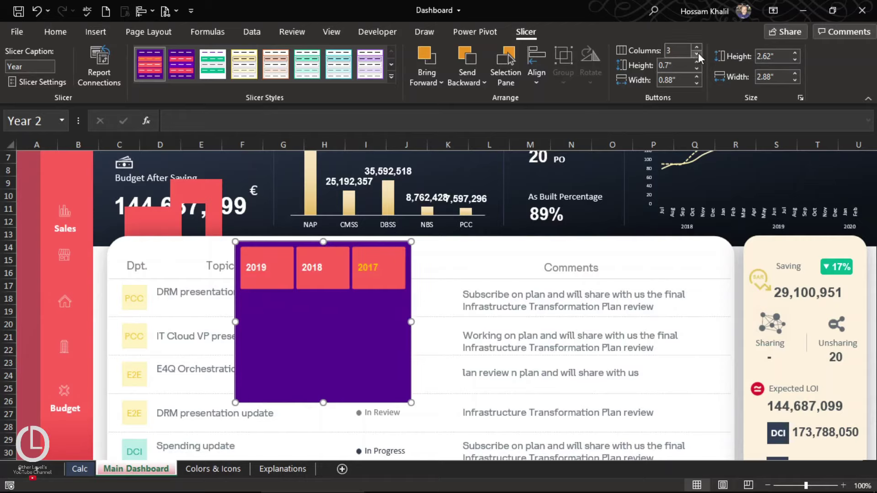
click(697, 54)
drag(411, 322, 283, 323)
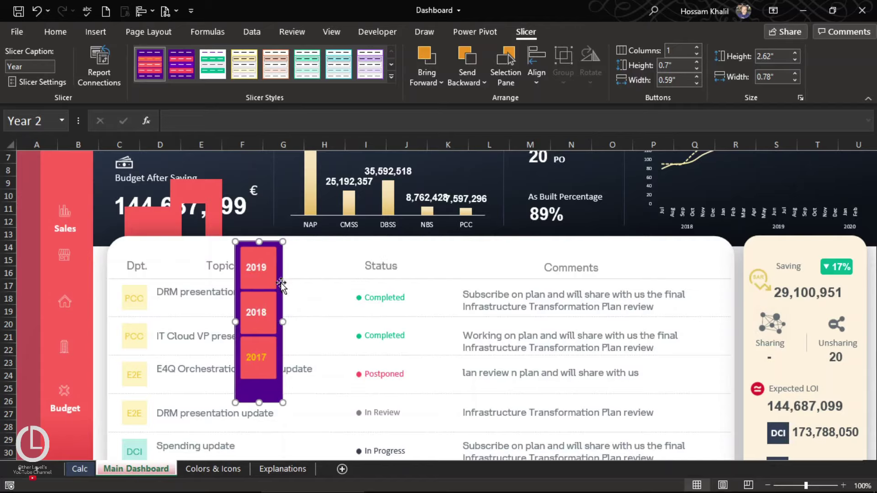
Step: Move the year slicer over the status table's Dpt. column
drag(281, 285, 90, 289)
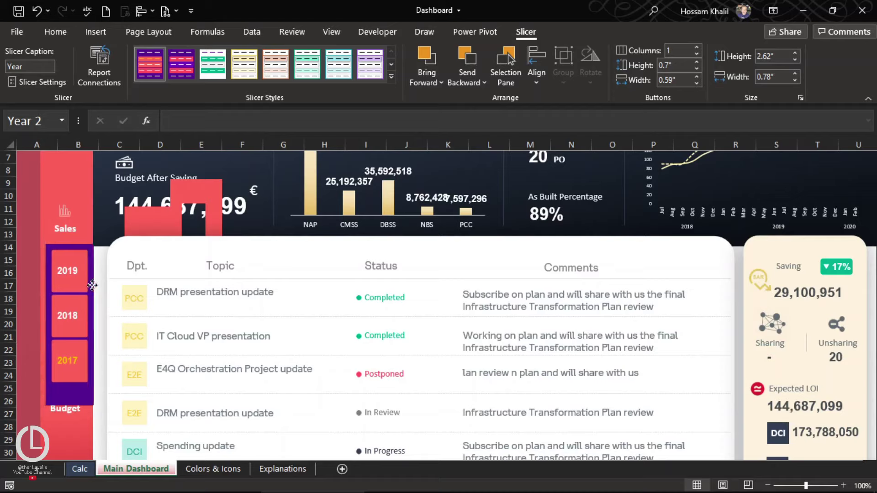
right_click(90, 288)
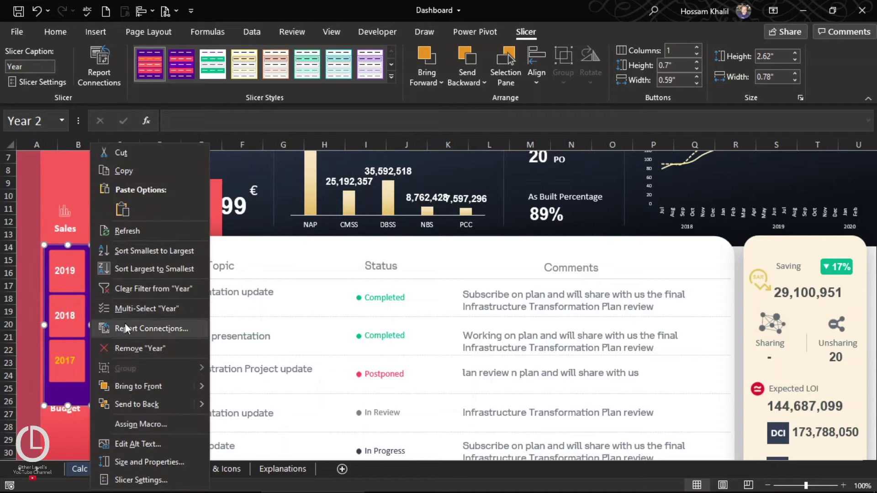
click(84, 258)
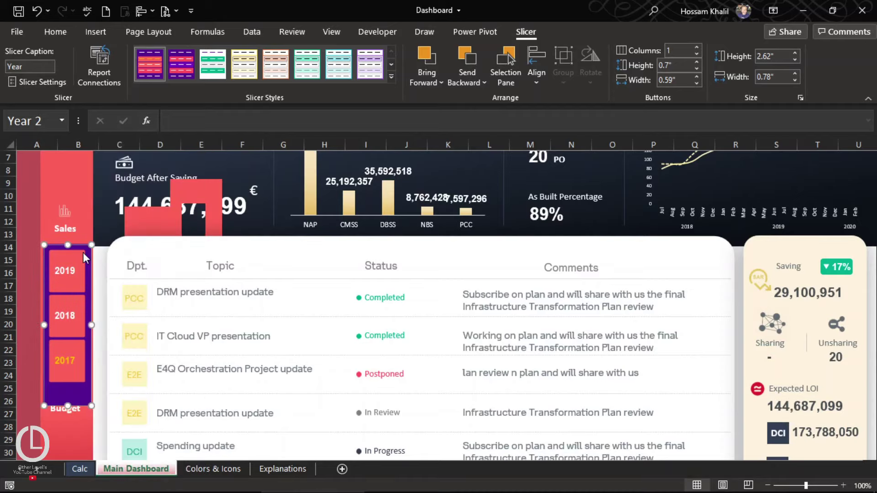
drag(76, 248, 161, 248)
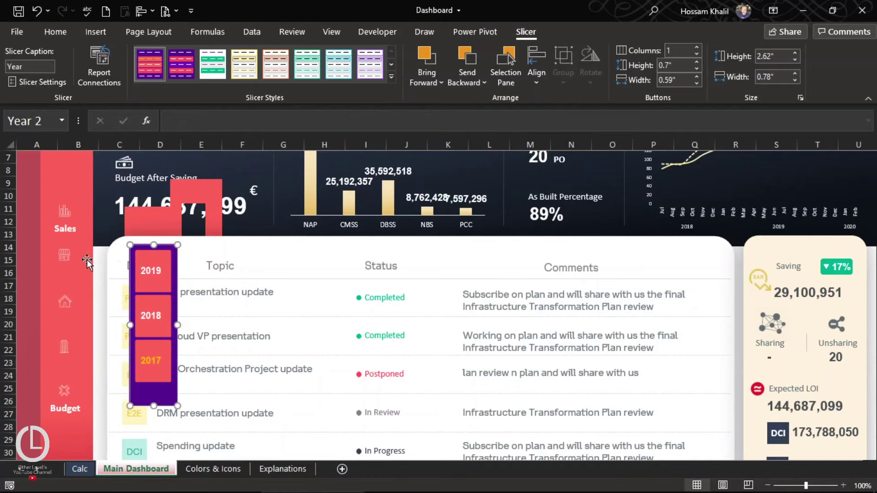
Step: Bring the sidebar icons and the Budget label to the front
click(64, 256)
ctrl+click(64, 300)
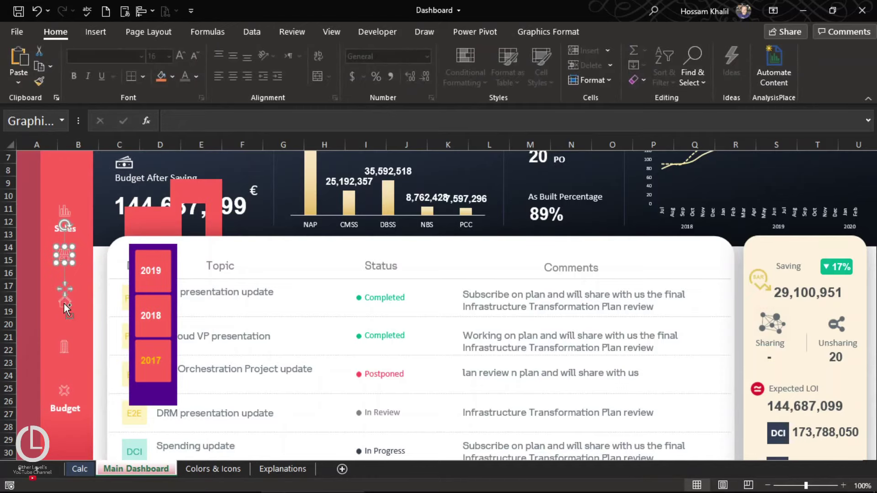
ctrl+click(64, 346)
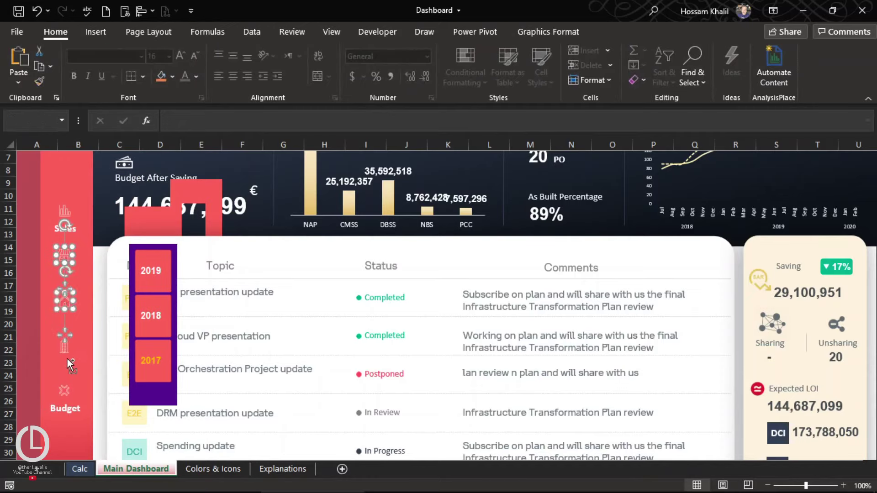
ctrl+click(66, 392)
ctrl+click(79, 411)
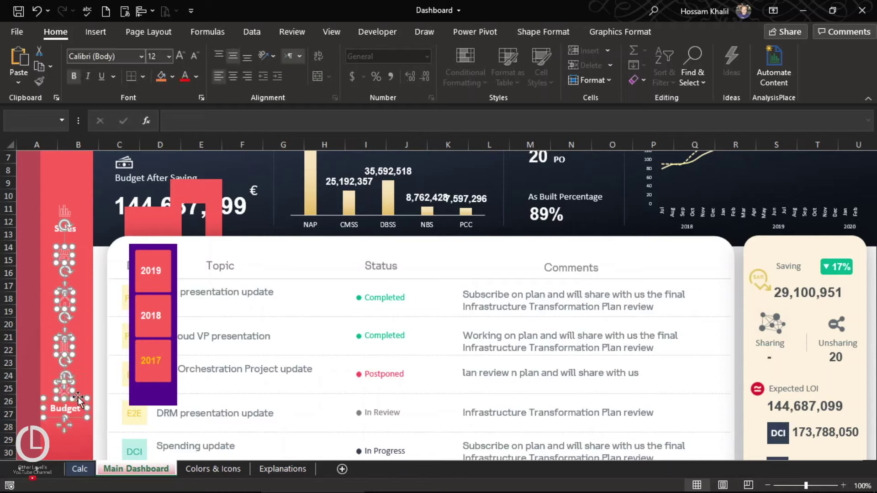
right_click(79, 401)
click(119, 269)
Step: Filter to 2019, set the slicer on the sidebar, and cover its edge with a red rectangle
click(160, 254)
drag(168, 246, 83, 252)
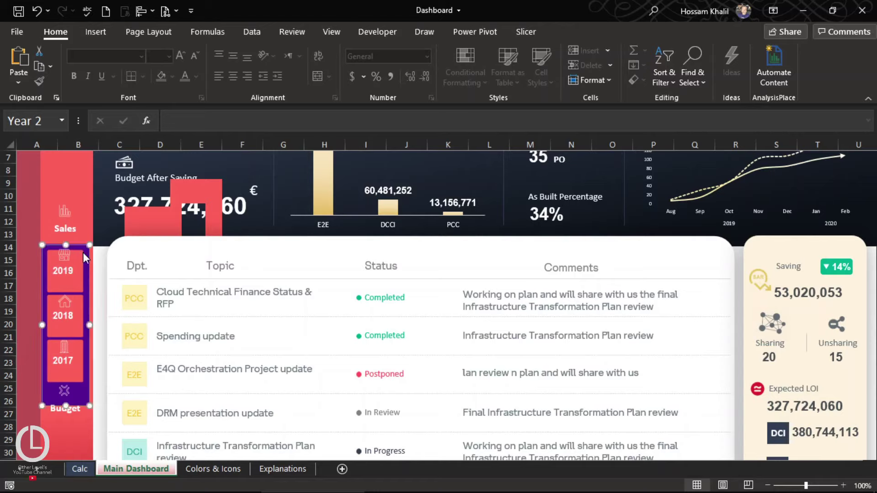
click(100, 240)
mouse_move(143, 221)
mouse_down()
mouse_move(76, 207)
mouse_move(48, 257)
mouse_move(67, 264)
mouse_move(92, 252)
mouse_move(90, 408)
mouse_up()
right_click(23, 249)
click(77, 331)
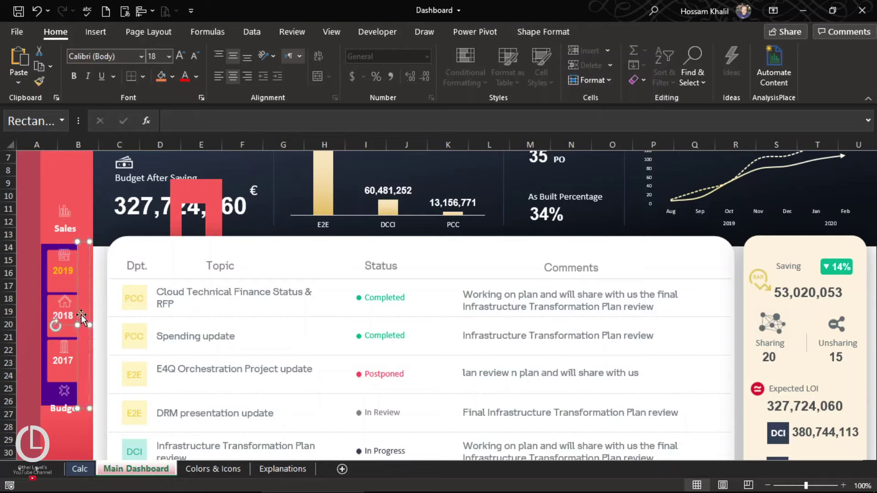
Step: Rotate the tall red bar in the side menu so it lies horizontally
drag(81, 308, 45, 298)
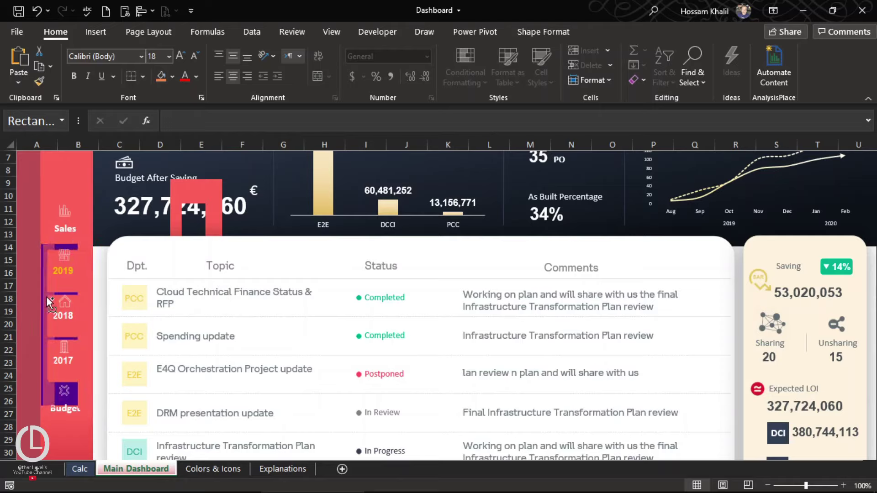
key(Delete)
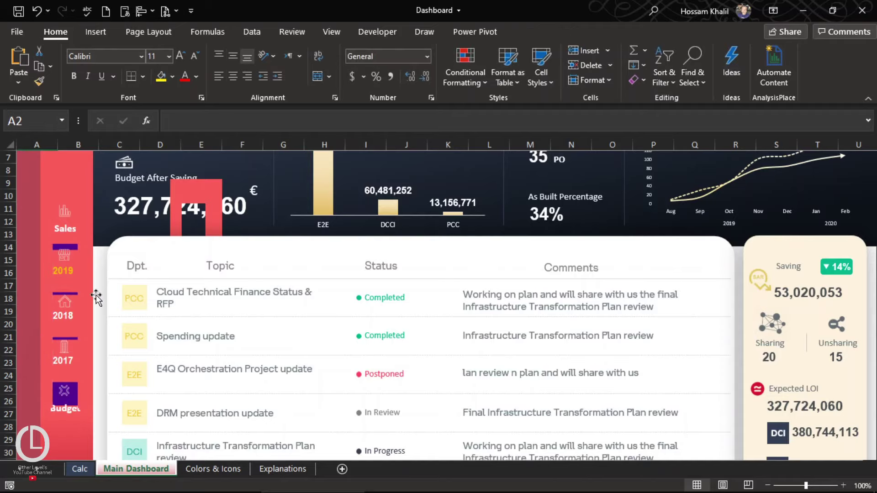
click(82, 286)
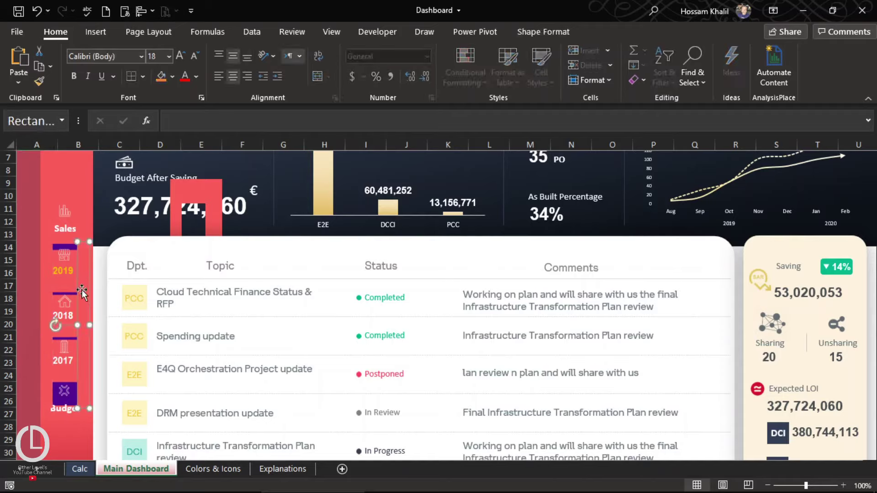
mouse_move(82, 285)
mouse_down()
mouse_move(108, 285)
mouse_move(109, 246)
mouse_up()
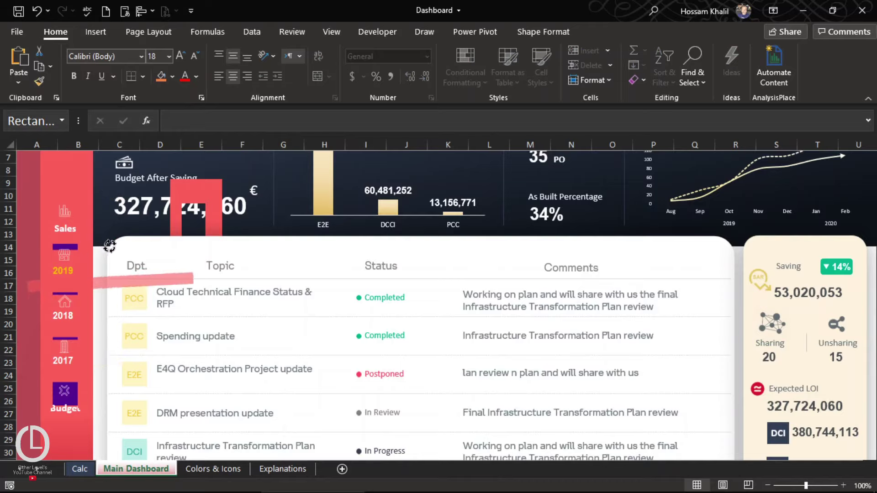
mouse_move(109, 246)
mouse_down()
mouse_move(122, 281)
mouse_move(42, 286)
mouse_move(74, 238)
mouse_up()
Step: Rework the marker shapes by 2019, 2018 and 2017, moving one onto the Budget icon
click(67, 251)
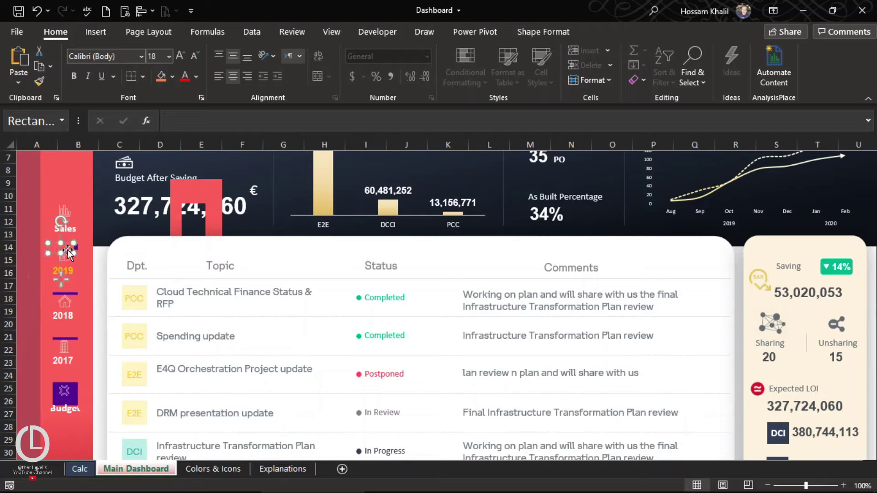
drag(73, 252, 78, 252)
click(67, 290)
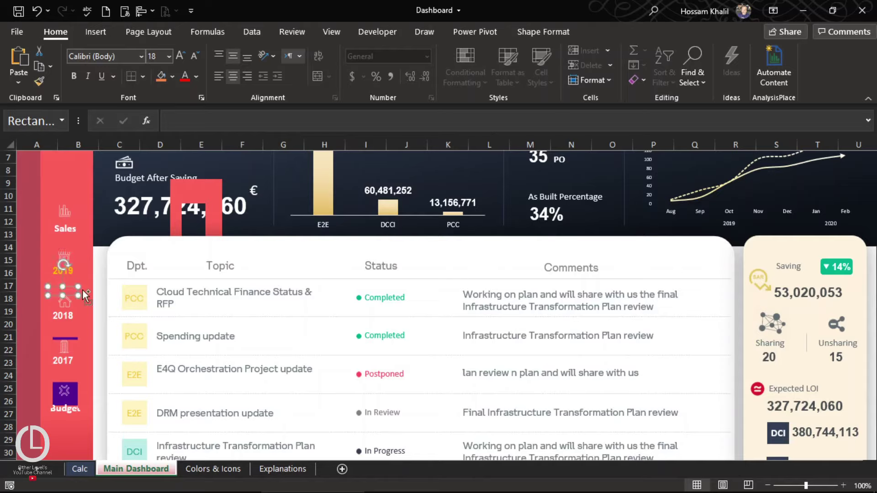
click(72, 343)
click(70, 338)
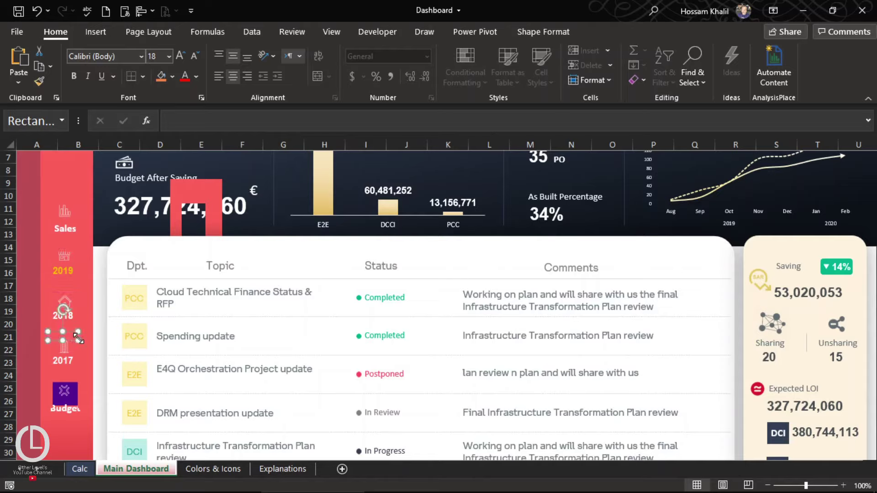
click(72, 396)
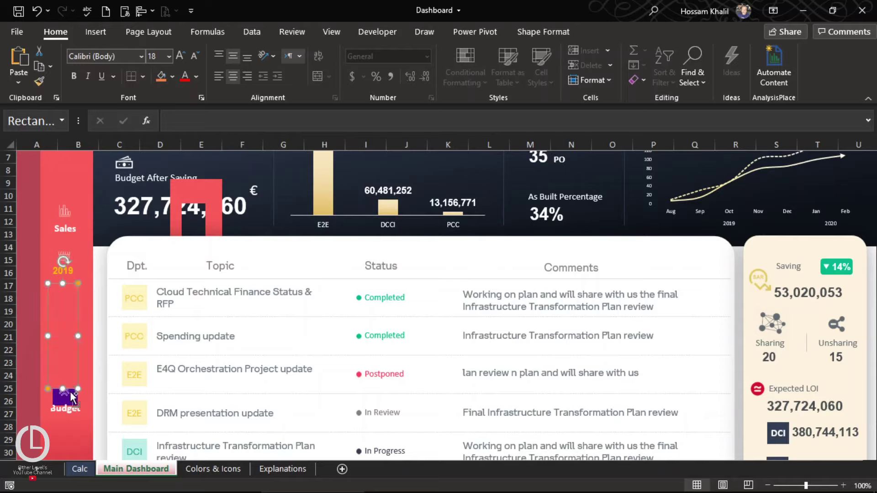
key(ctrl+z)
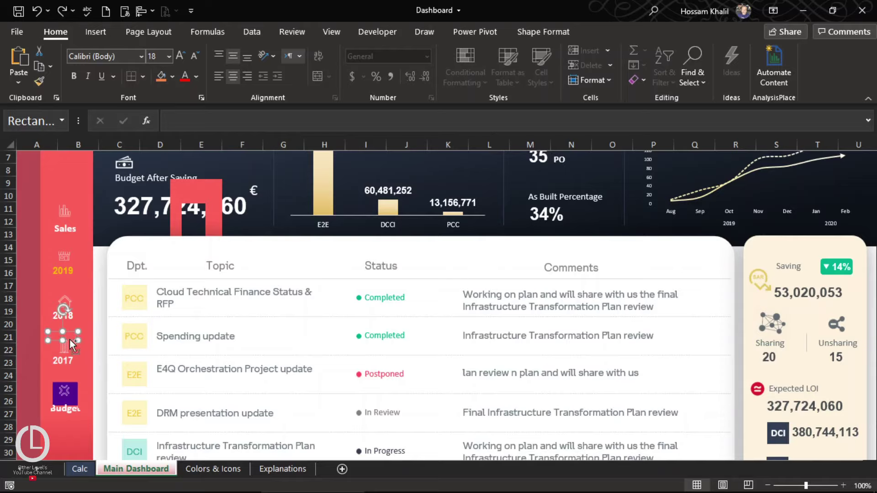
drag(70, 339, 63, 406)
Step: Bring the Budget label in front of the other side-menu shapes
key(Escape)
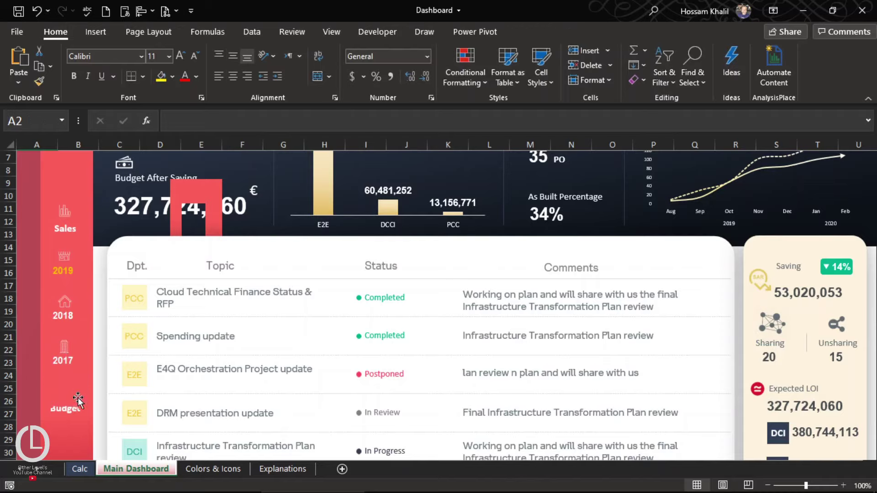
click(76, 410)
right_click(73, 419)
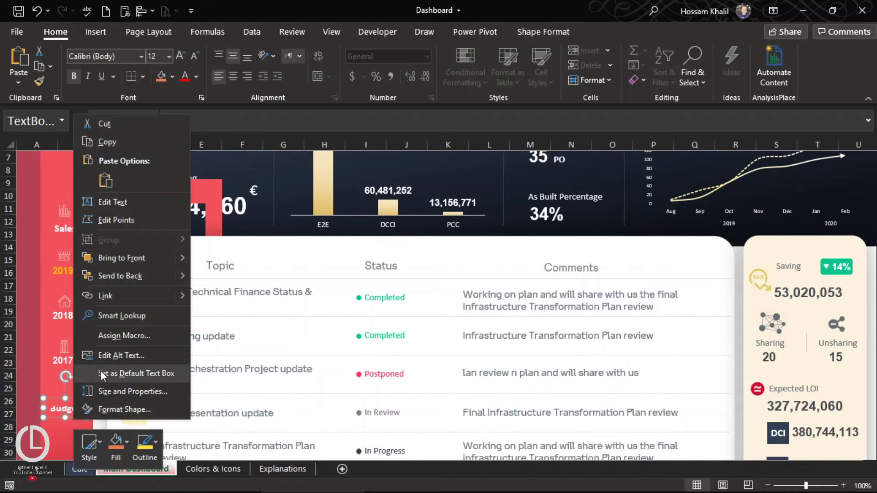
click(133, 261)
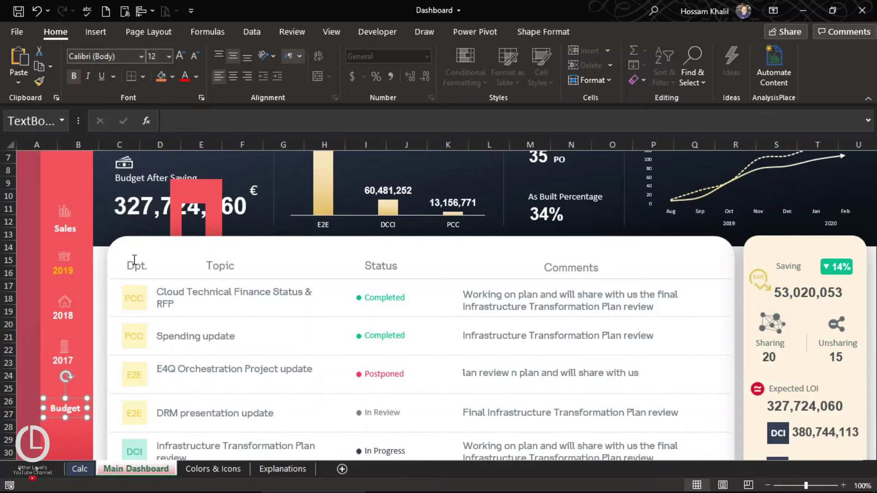
click(65, 258)
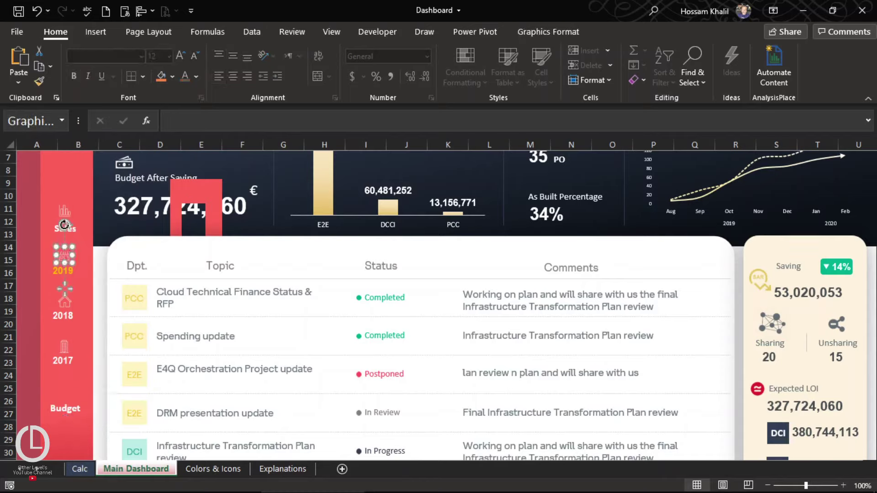
ctrl+click(65, 211)
right_click(65, 210)
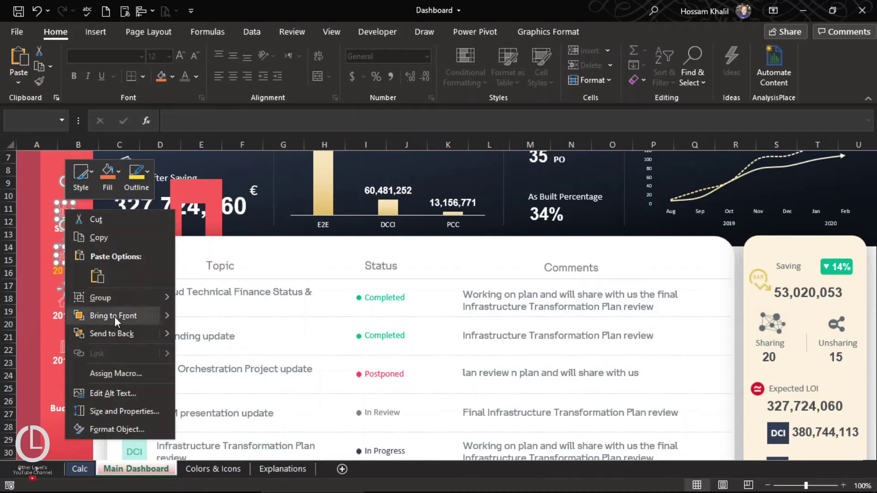
click(113, 316)
click(64, 281)
click(64, 257)
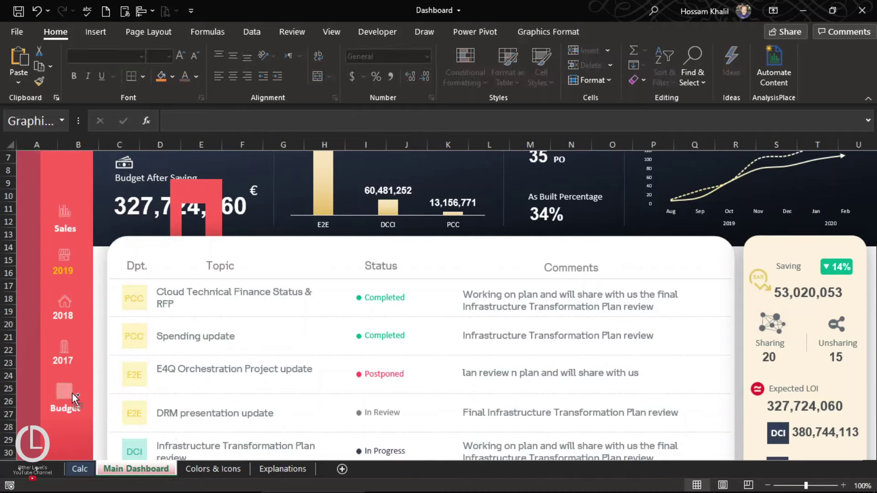
click(162, 385)
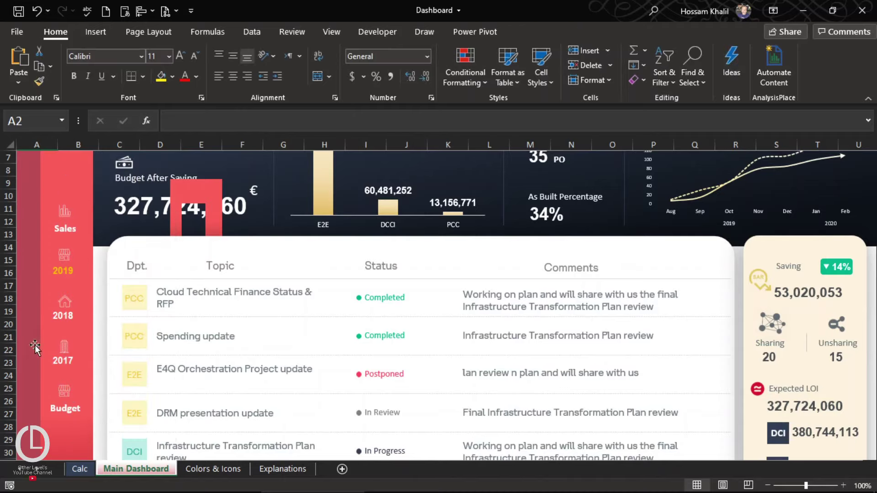
Step: Test the year slicer by showing the 2017 figures, then returning to 2019
click(70, 343)
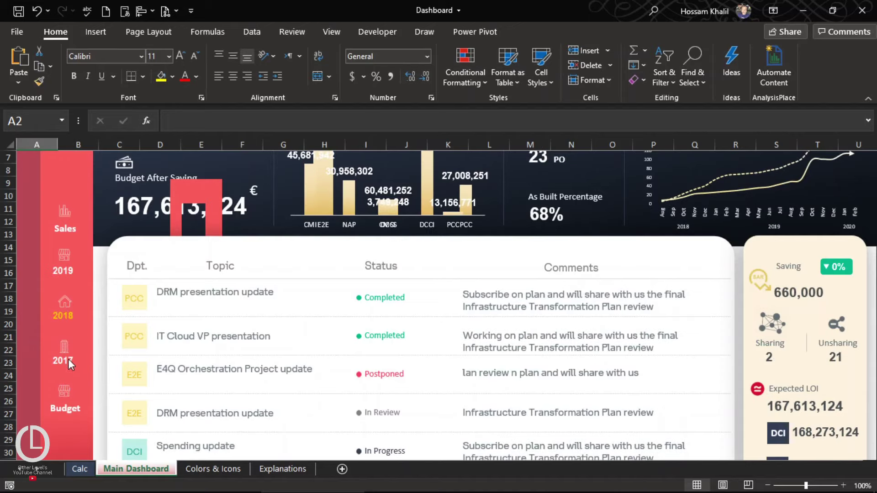
click(69, 267)
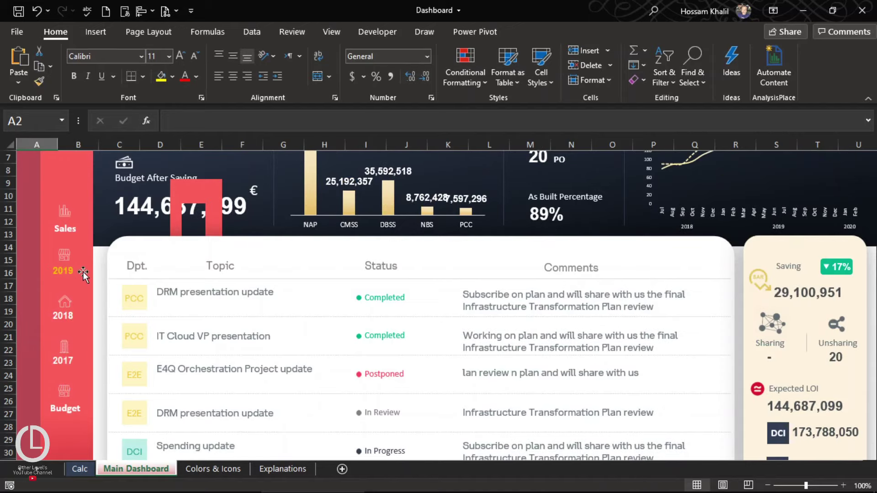
scroll(84, 274, up, 3)
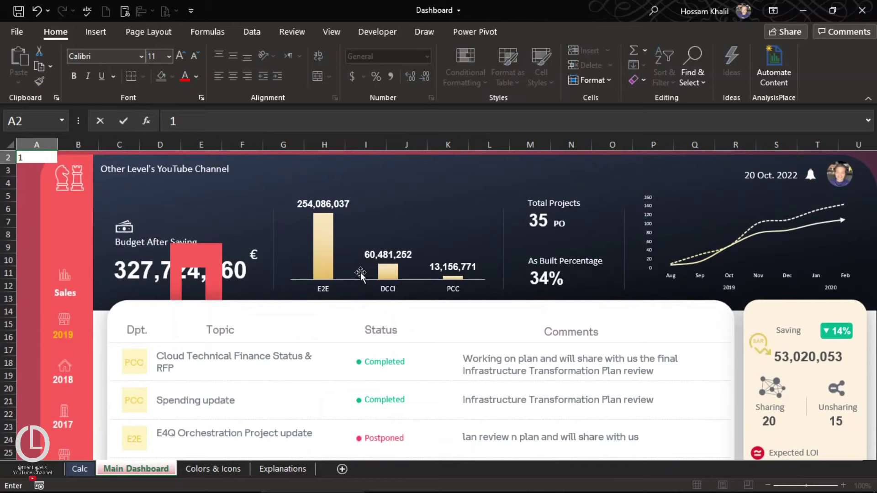
click(204, 258)
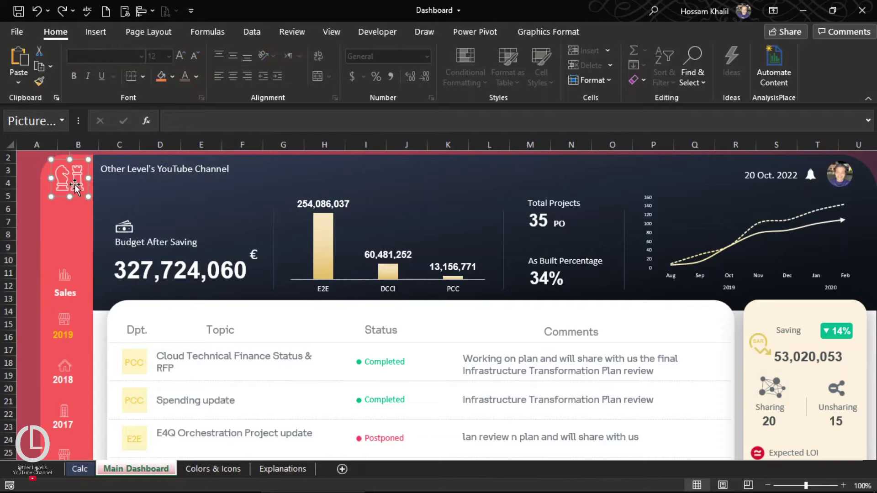
drag(64, 184, 76, 196)
key(ctrl+z)
scroll(656, 284, down, 2)
scroll(598, 229, down, 3)
scroll(583, 274, up, 1)
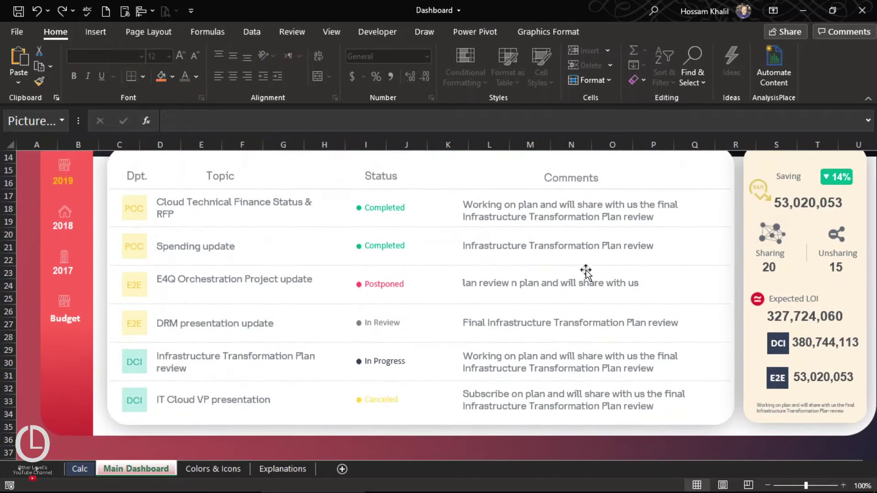
scroll(411, 270, up, 2)
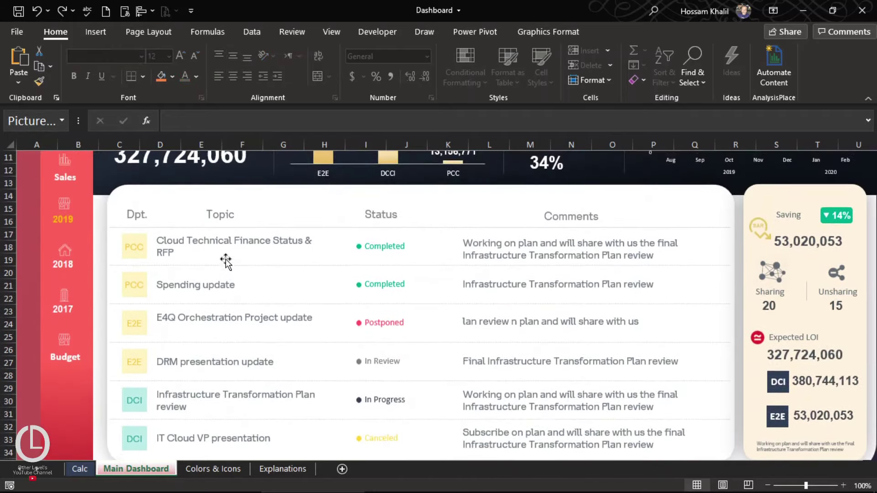
Step: Check the 2018 figures, return to 2019, and select the first topic box linked to Calc!B92
click(69, 267)
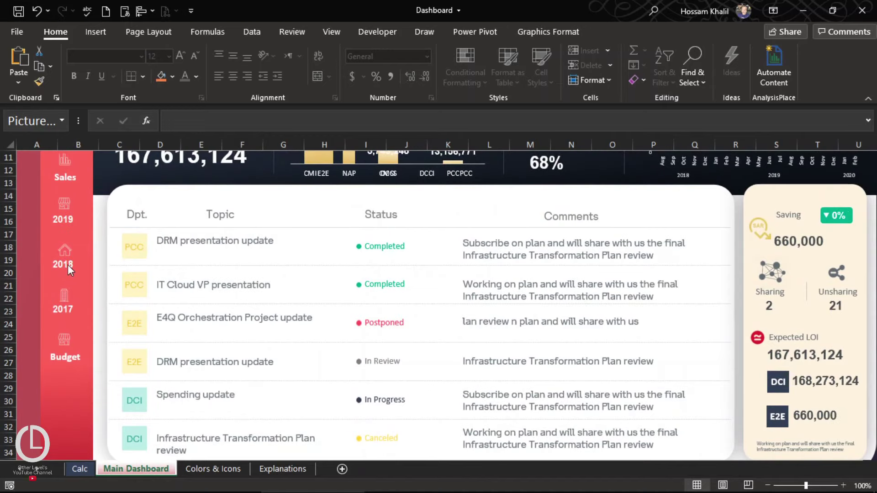
click(65, 225)
click(232, 240)
click(235, 240)
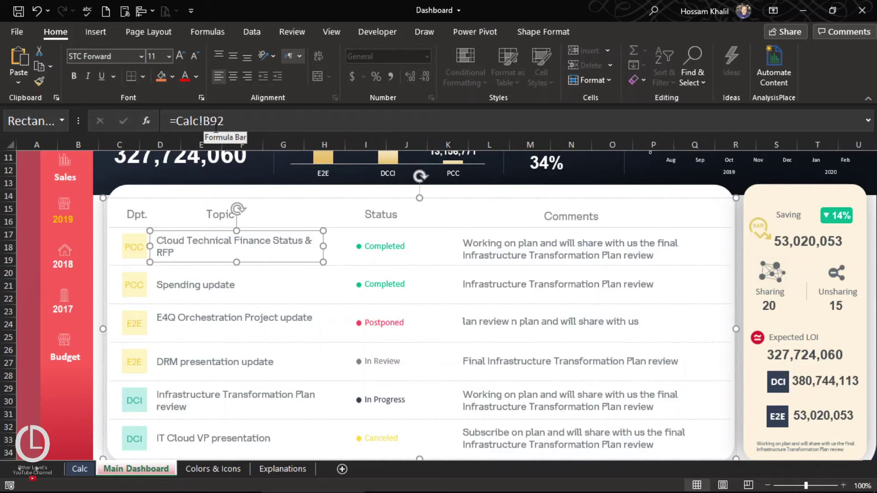
Step: On the Calc sheet, give the block from B77 vertically centred, size 10, automatic black text
click(86, 464)
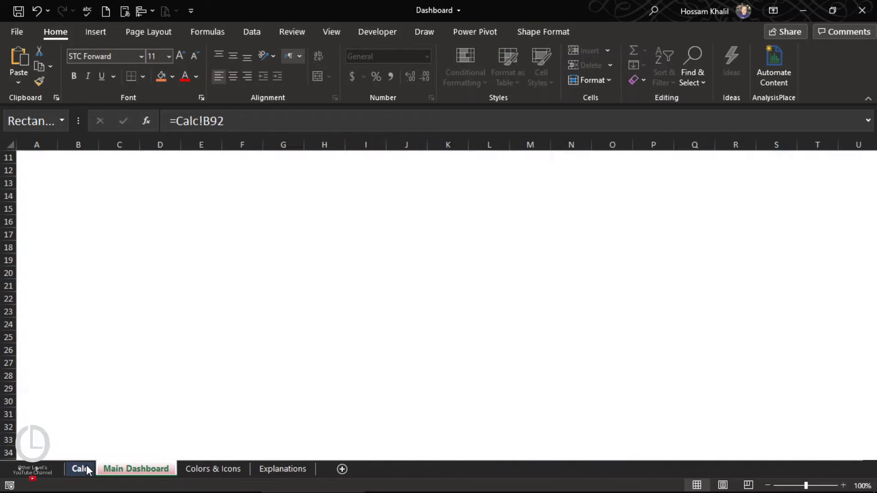
scroll(186, 351, down, 3)
scroll(187, 351, down, 5)
scroll(187, 350, down, 5)
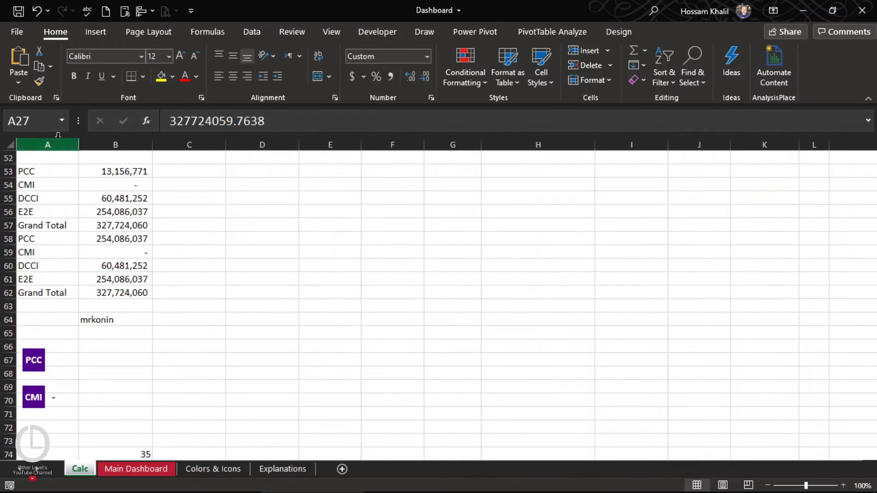
click(116, 145)
scroll(119, 206, down, 1)
scroll(120, 243, down, 5)
scroll(120, 243, down, 2)
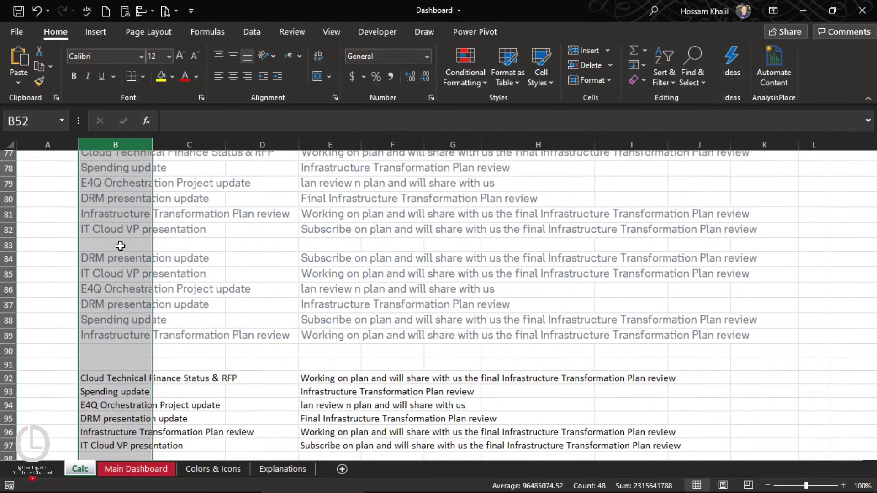
scroll(122, 223, up, 1)
click(104, 216)
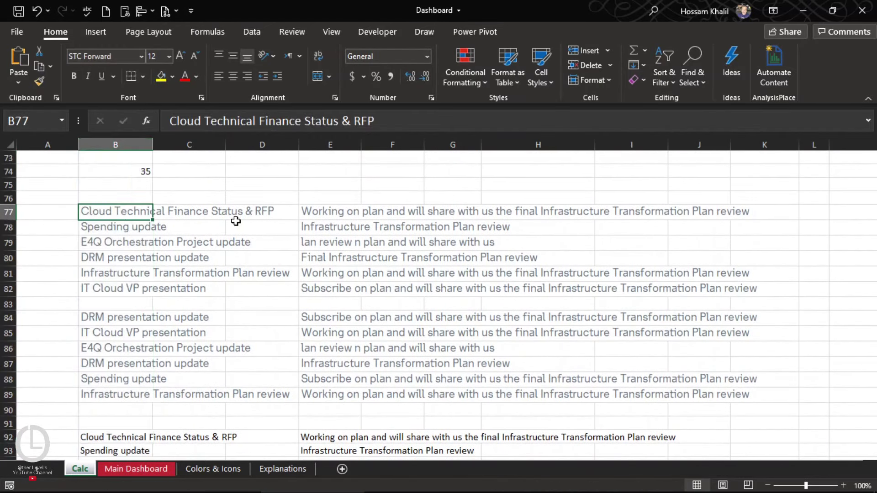
drag(118, 215, 681, 439)
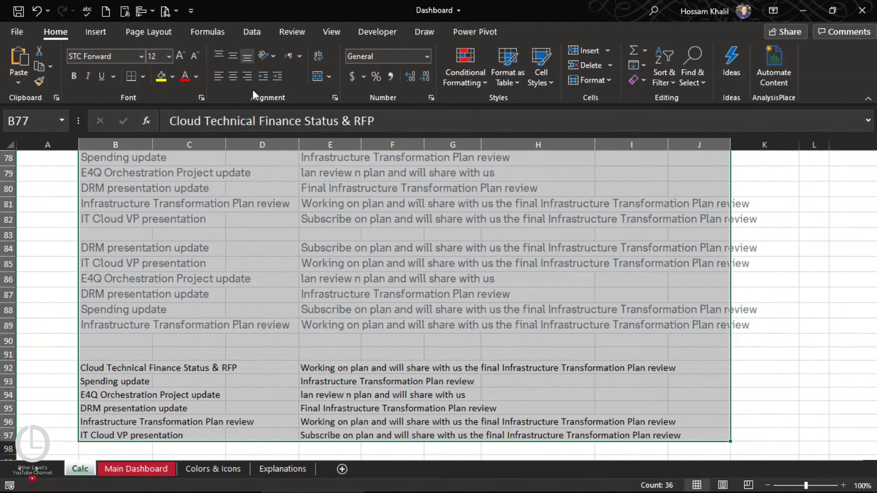
click(233, 57)
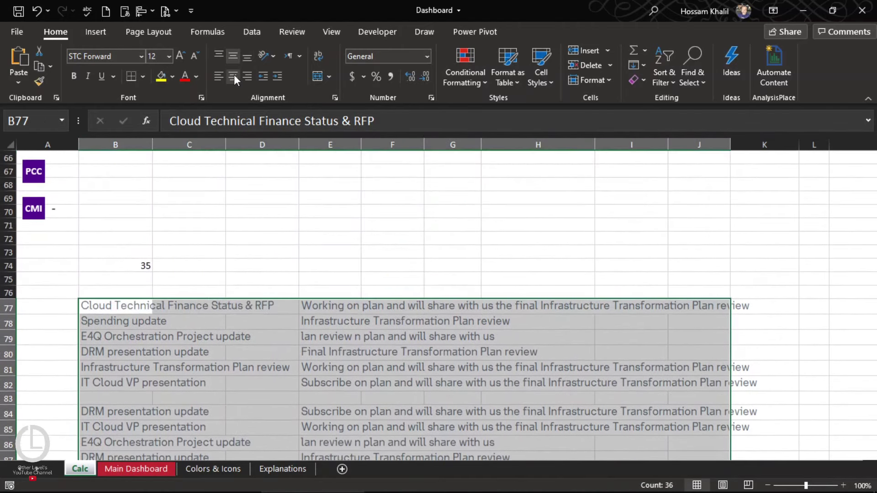
click(193, 57)
click(192, 56)
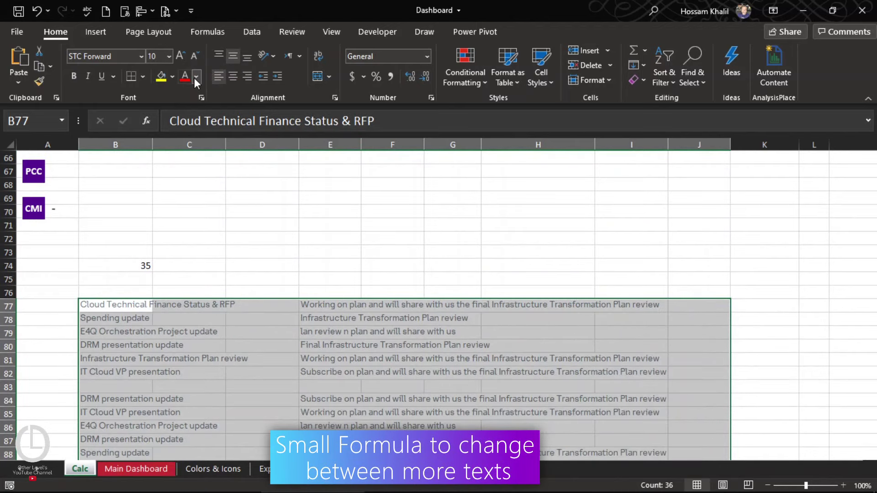
click(196, 77)
click(195, 92)
Step: Add bottom borders under row 83 and under rows 89–90 across B to K
scroll(223, 305, down, 5)
scroll(224, 290, down, 3)
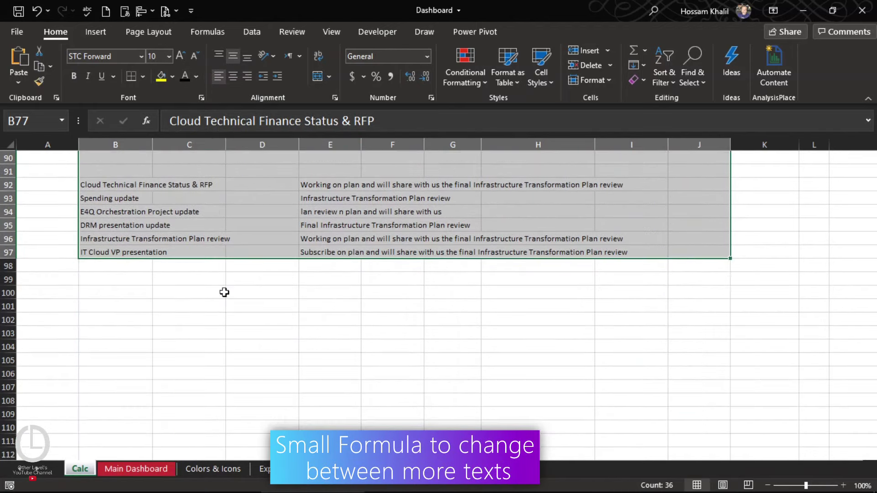
scroll(224, 291, up, 3)
scroll(224, 291, up, 1)
scroll(224, 291, up, 1)
click(224, 291)
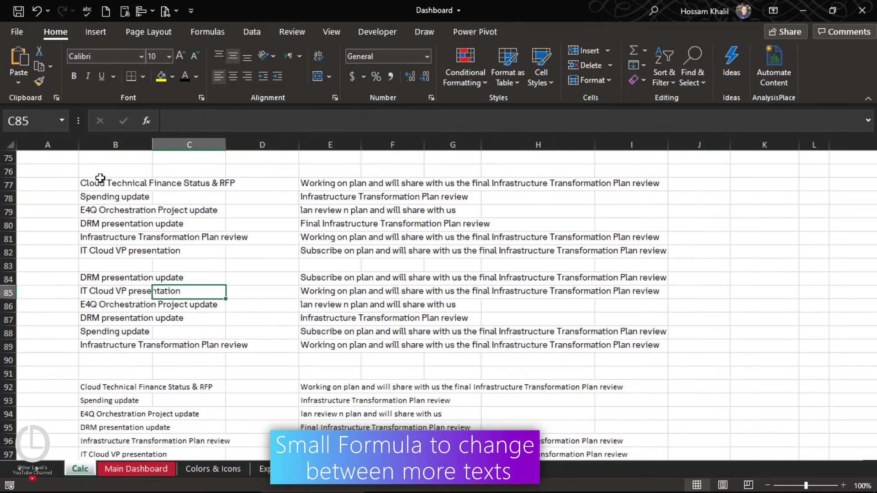
drag(84, 264, 698, 267)
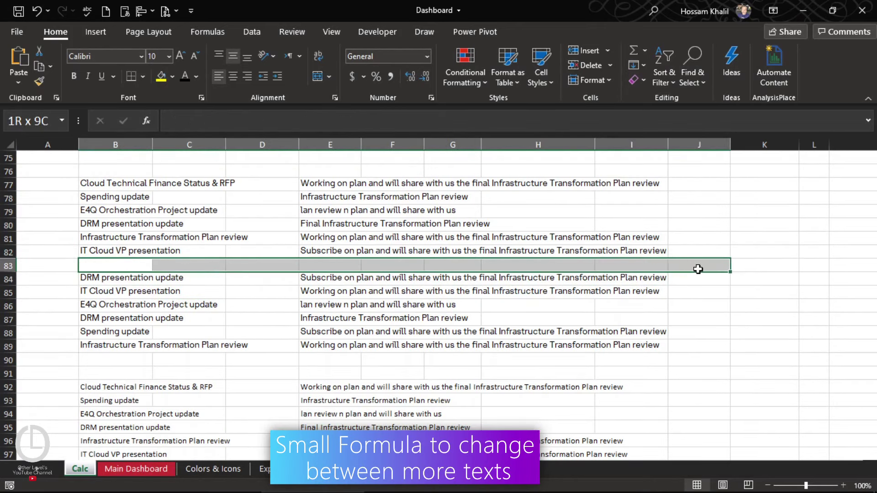
click(134, 79)
click(237, 332)
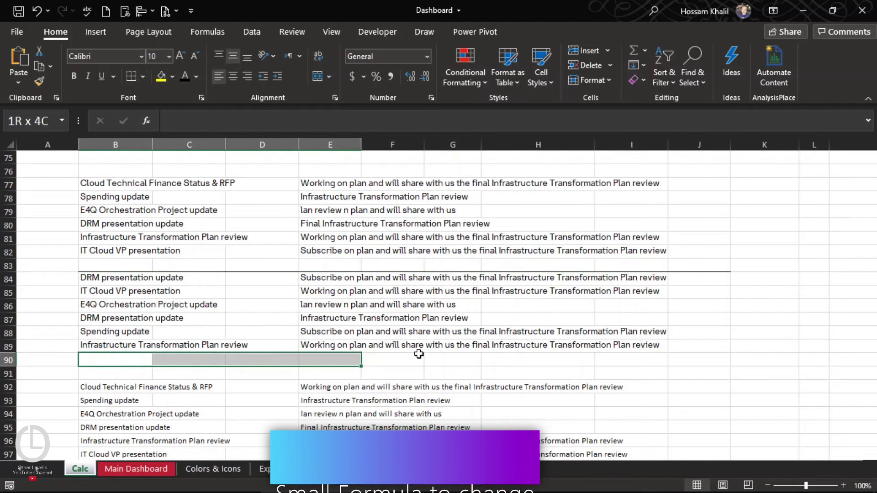
drag(90, 364, 749, 349)
click(134, 79)
click(534, 278)
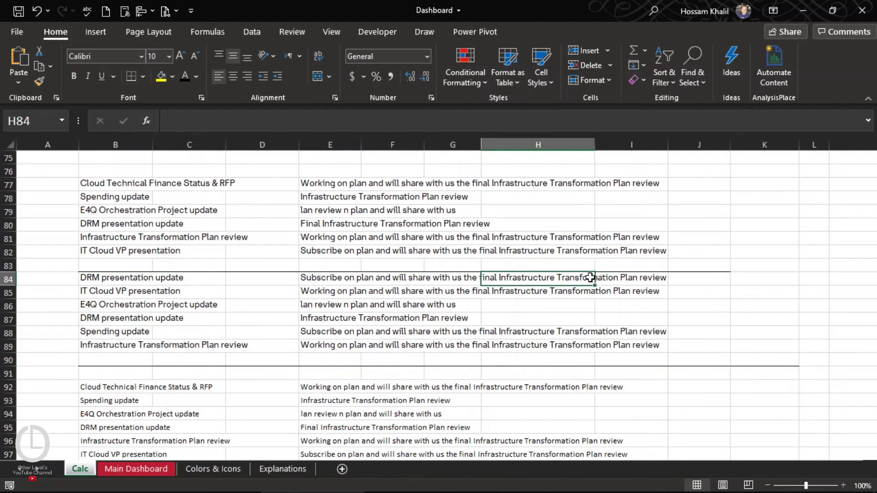
scroll(589, 279, up, 1)
click(56, 241)
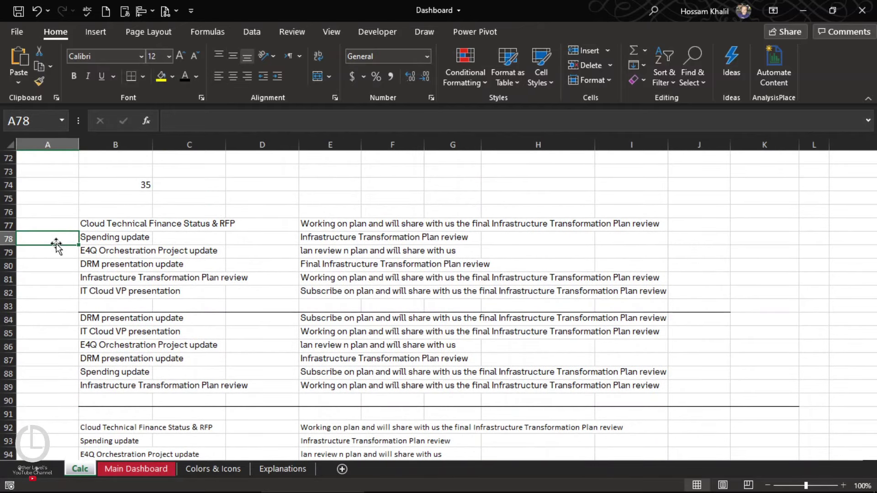
Step: Enter the label 'Senarion 1' in A78
text(1)
key(Up)
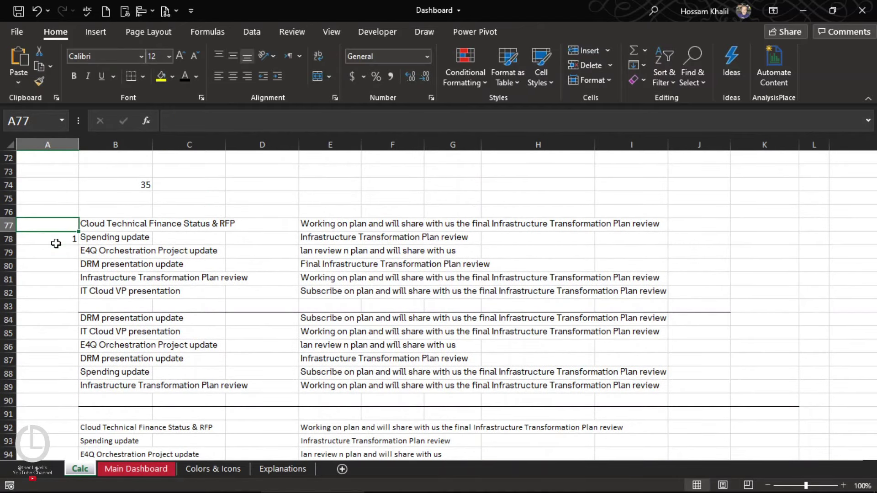
key(Down)
key(Up)
click(56, 242)
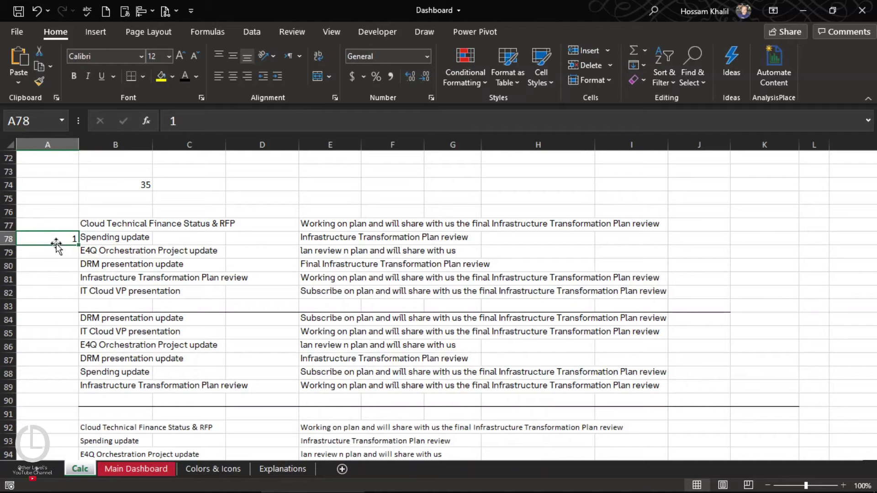
text(Senario)
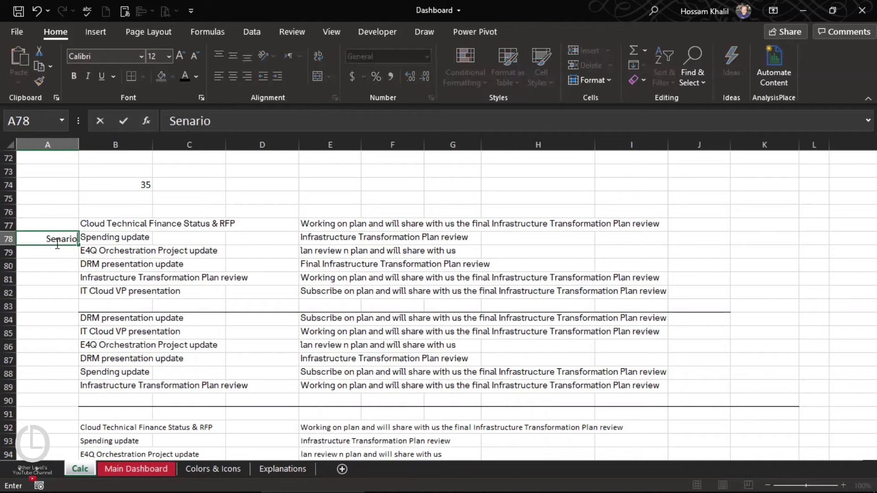
text(n 1)
key(Return)
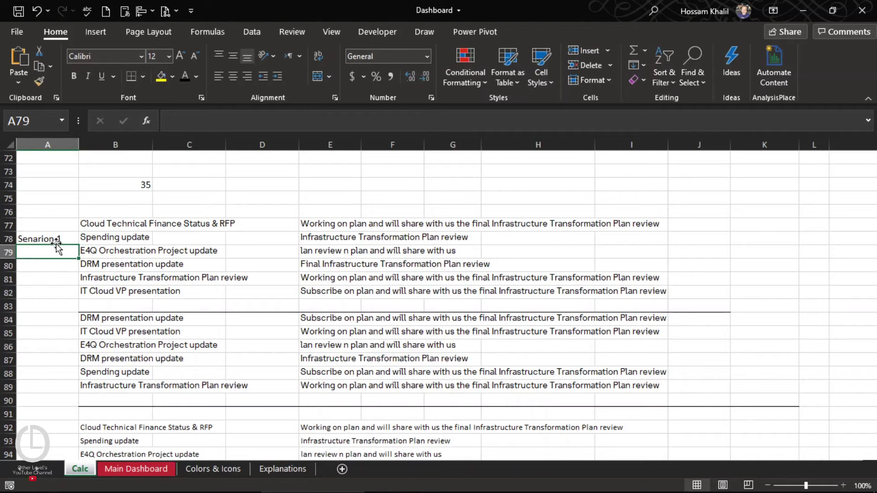
Step: Copy the label to A86 and change it to 'Senarion 2'
click(40, 238)
key(ctrl+c)
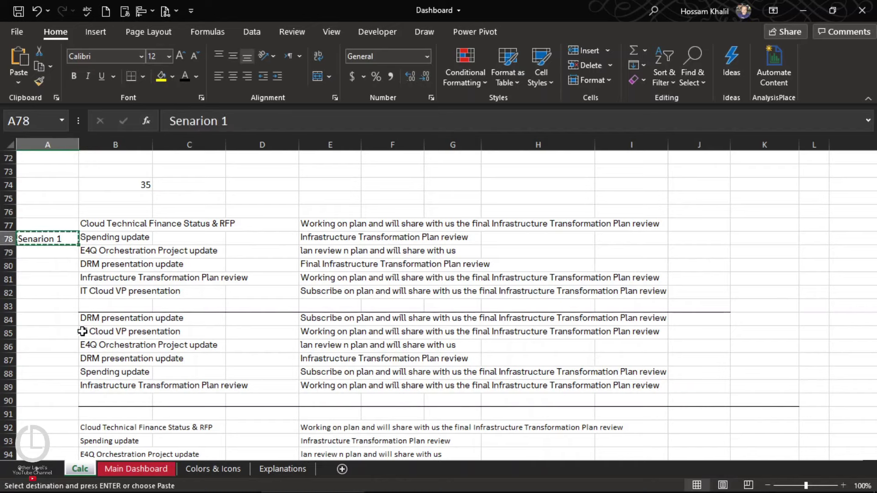
click(59, 346)
key(ctrl+v)
key(F2)
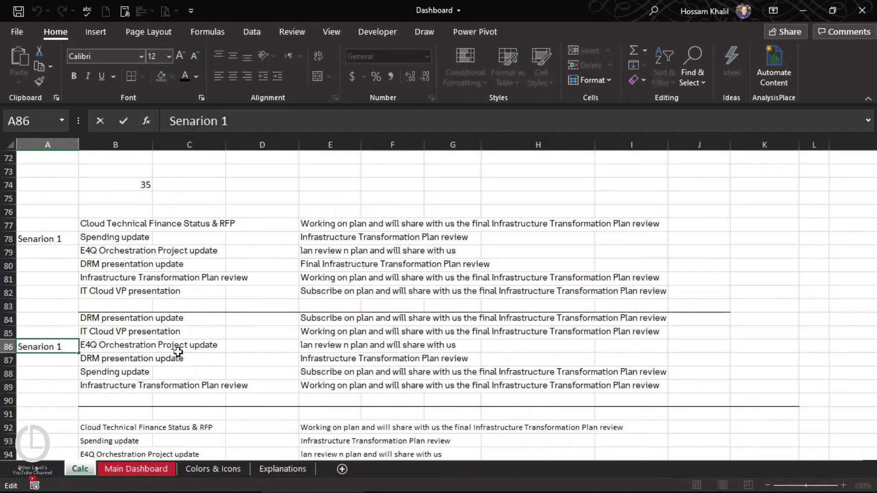
key(BackSpace)
text(2)
key(Return)
Step: Label the third block 'Final Results' in A93
scroll(183, 365, down, 2)
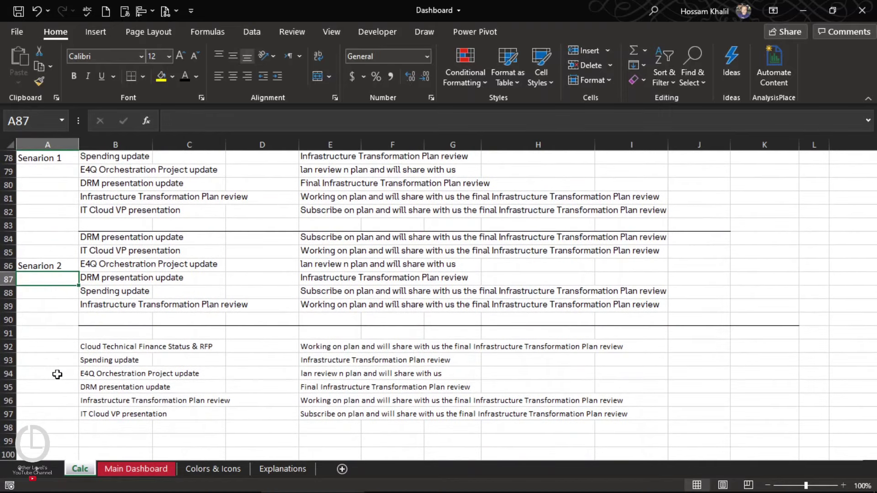
click(49, 355)
text(D)
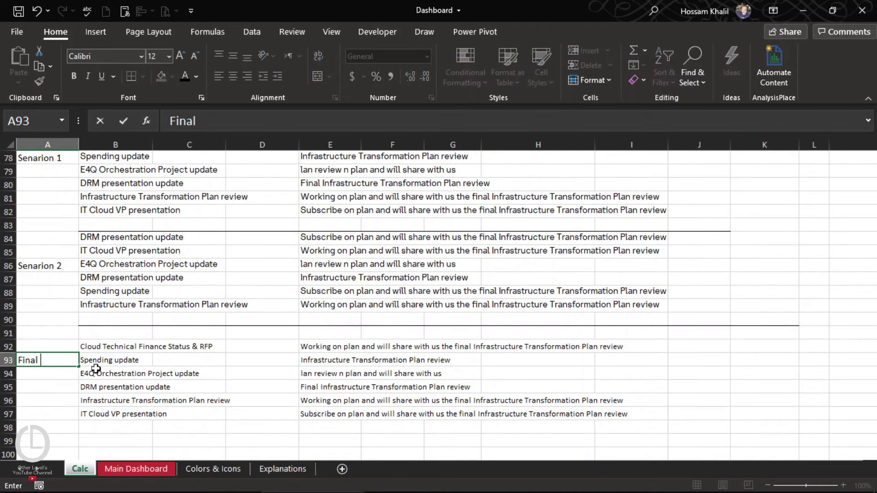
text(Results)
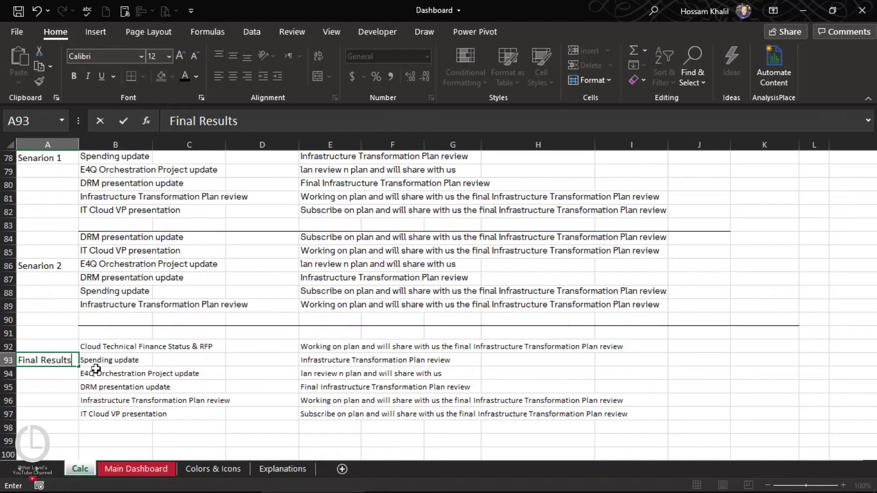
key(Return)
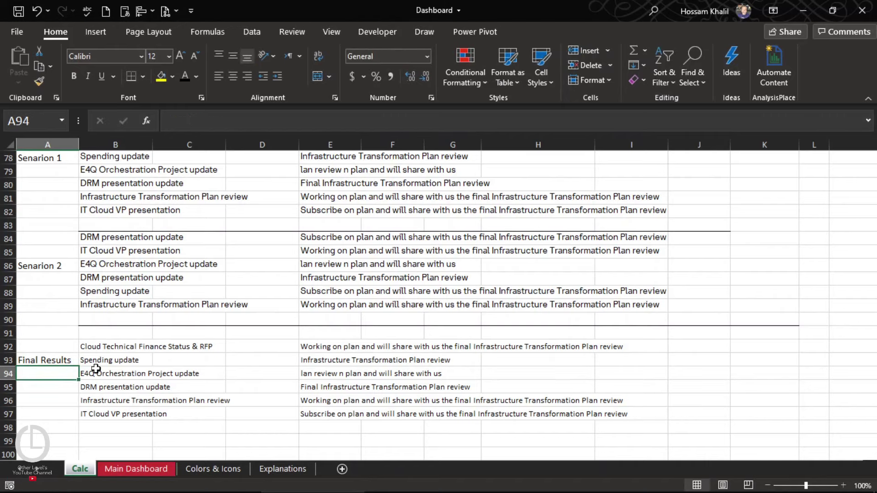
scroll(86, 333, up, 1)
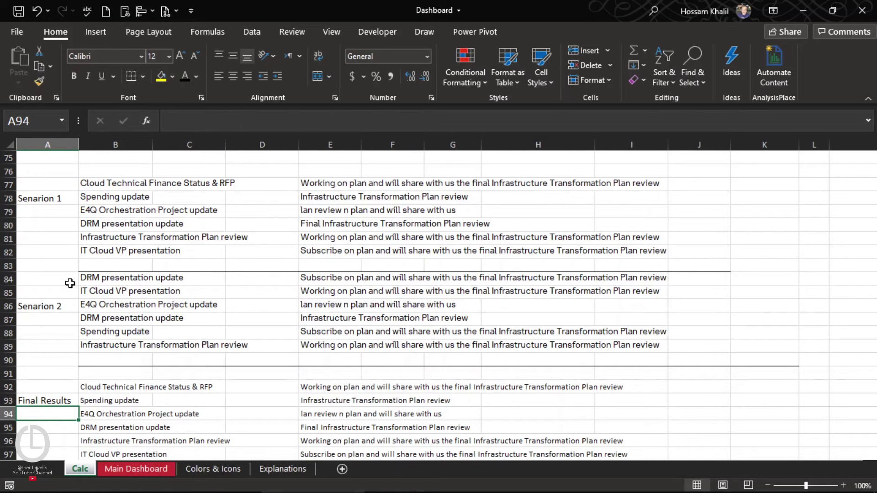
scroll(190, 366, down, 1)
scroll(183, 360, up, 1)
scroll(159, 309, up, 1)
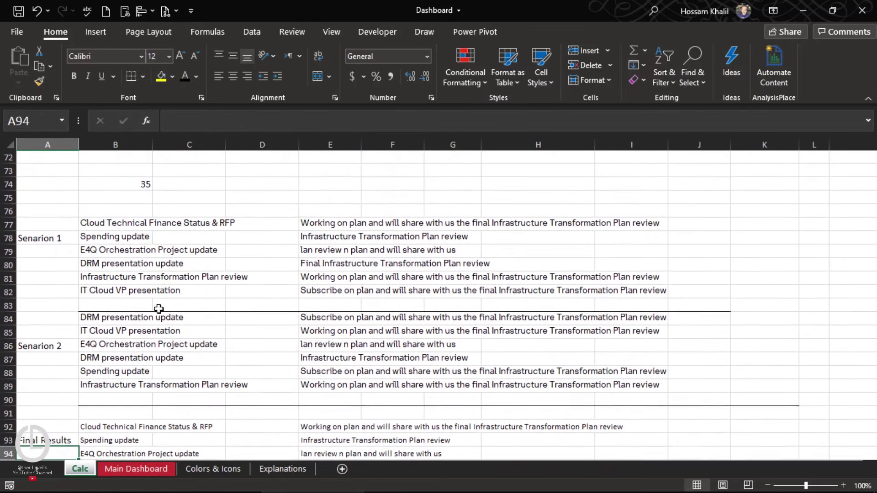
click(137, 184)
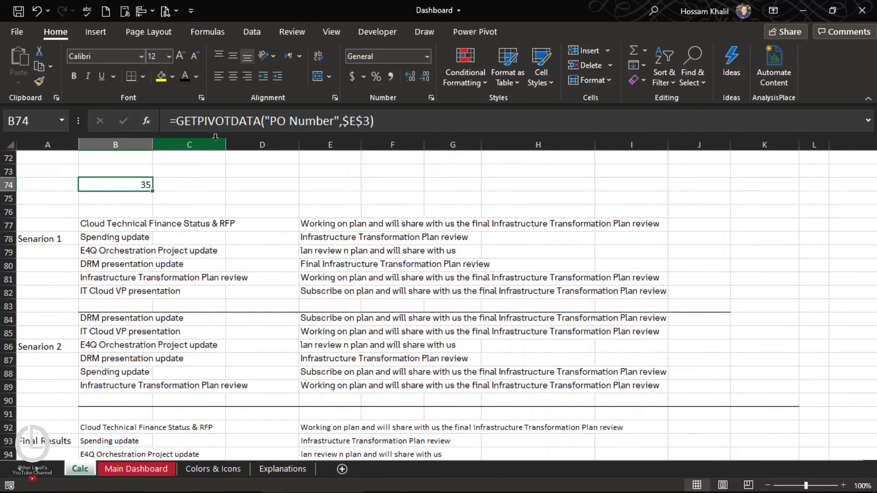
Step: Type the note 'if this value = 35 then I need this values in senario' in B73
click(137, 199)
click(129, 171)
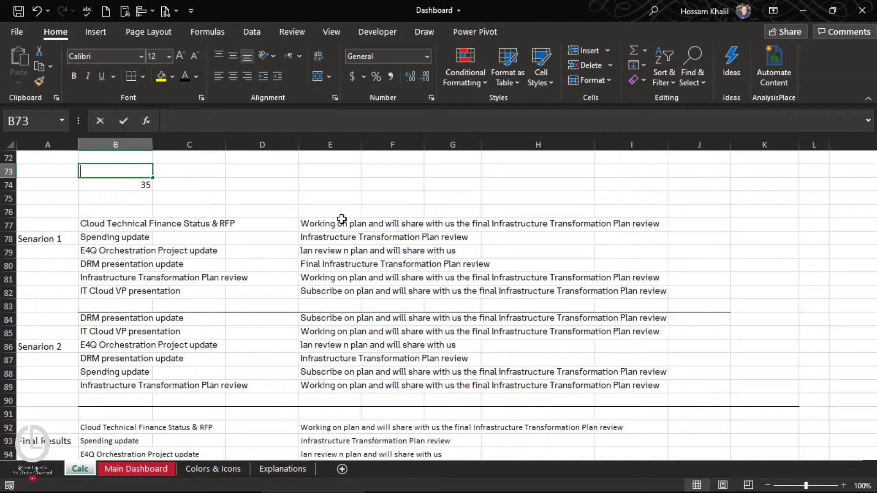
text(if t)
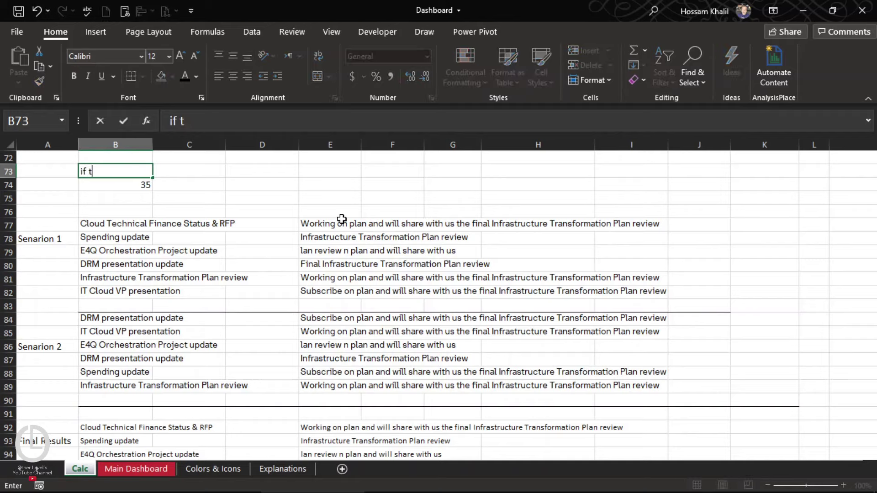
text(his v)
text(alue = 35)
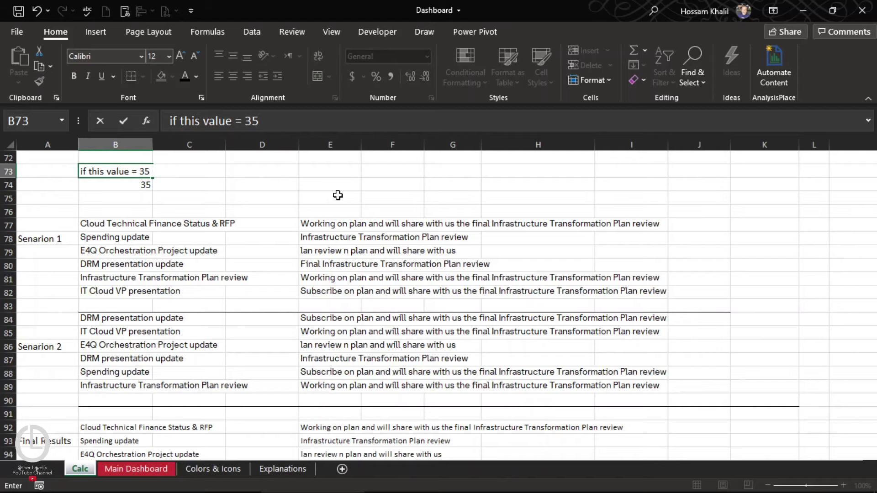
text( then)
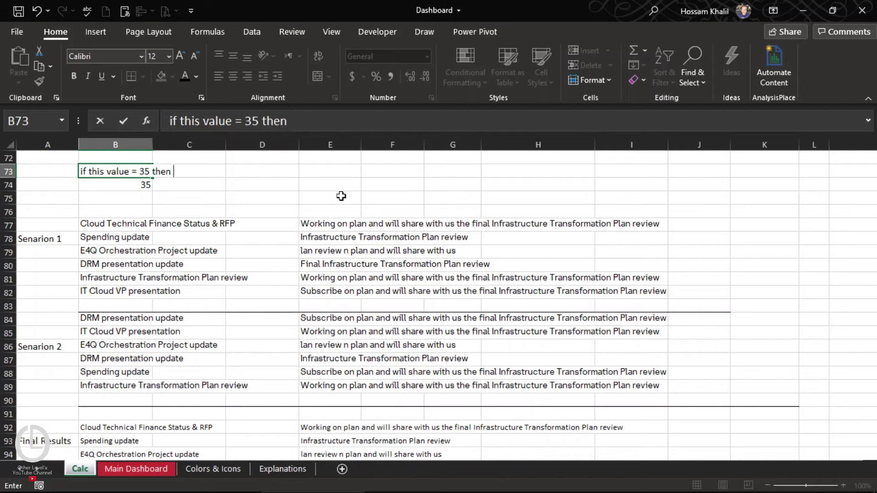
scroll(303, 184, down, 1)
scroll(319, 194, up, 1)
text(I need this )
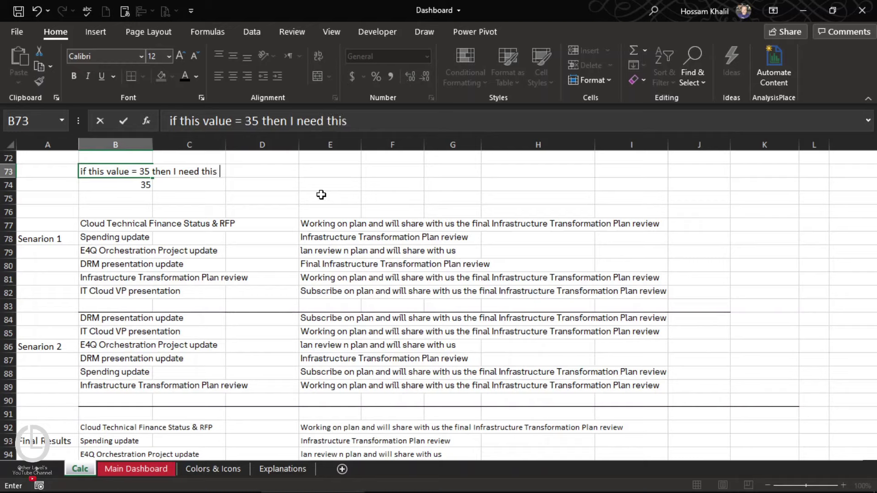
text(value)
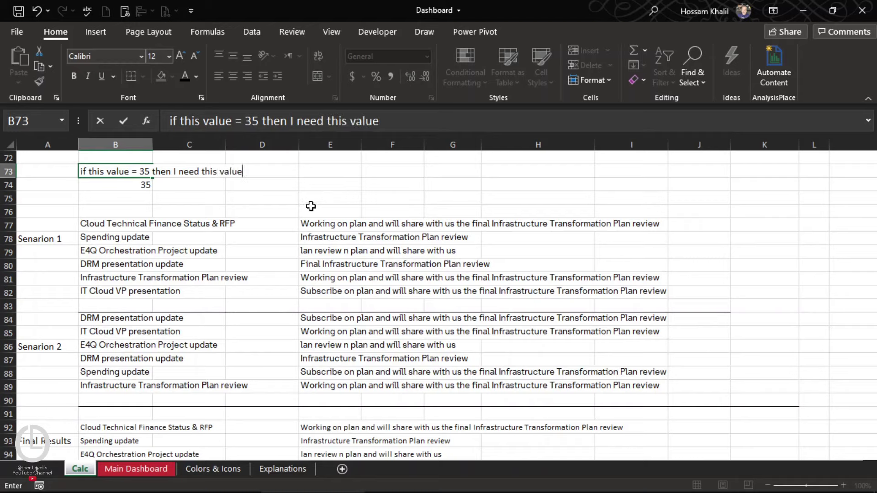
text(s in s)
text(enario)
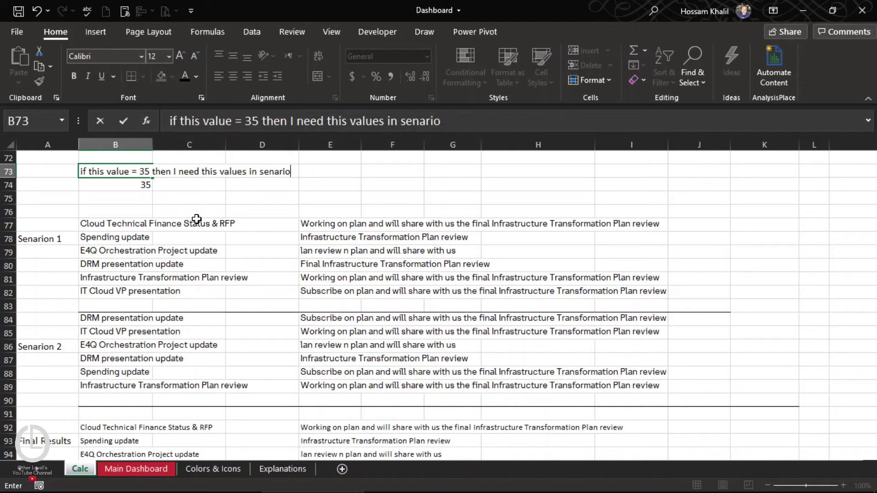
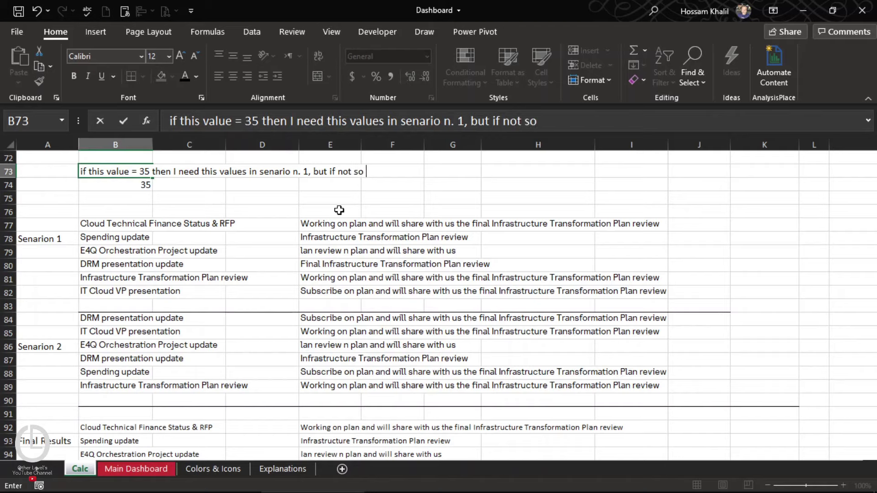
Step: Finish the B73 note: a value of 35 uses Scenario 1 values, otherwise Scenario 2
text(I need v)
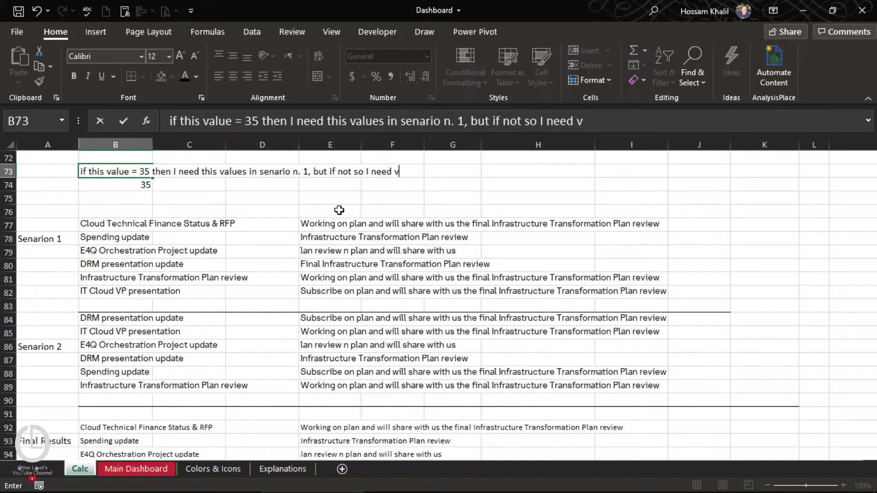
text(alues in senarion n2)
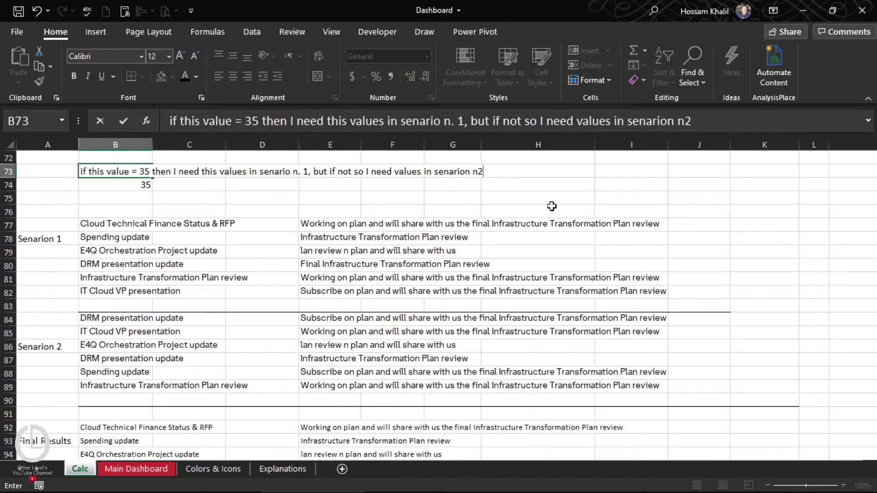
key(Return)
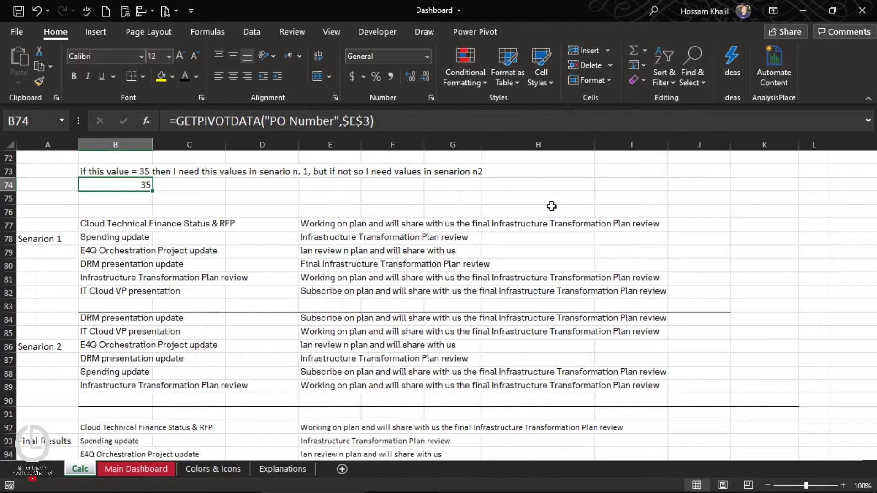
key(Right)
key(Right)
key(Left)
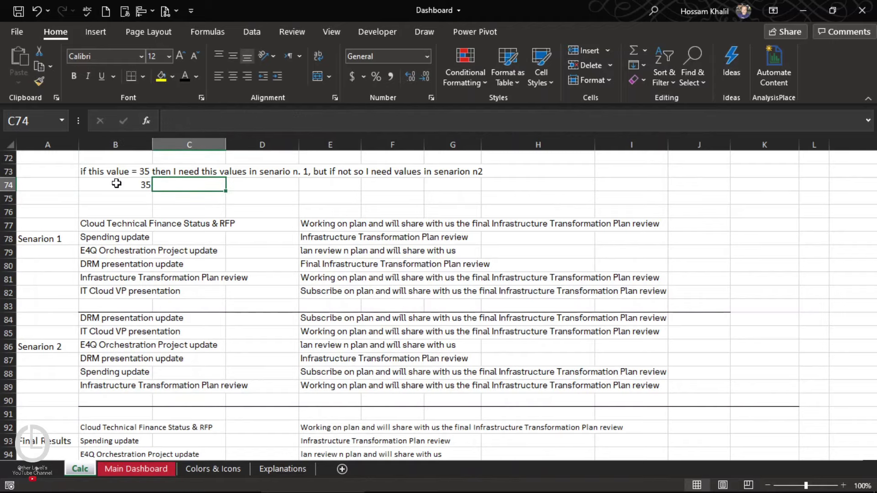
Step: Fill the 35 value in B74 yellow
click(116, 185)
click(160, 80)
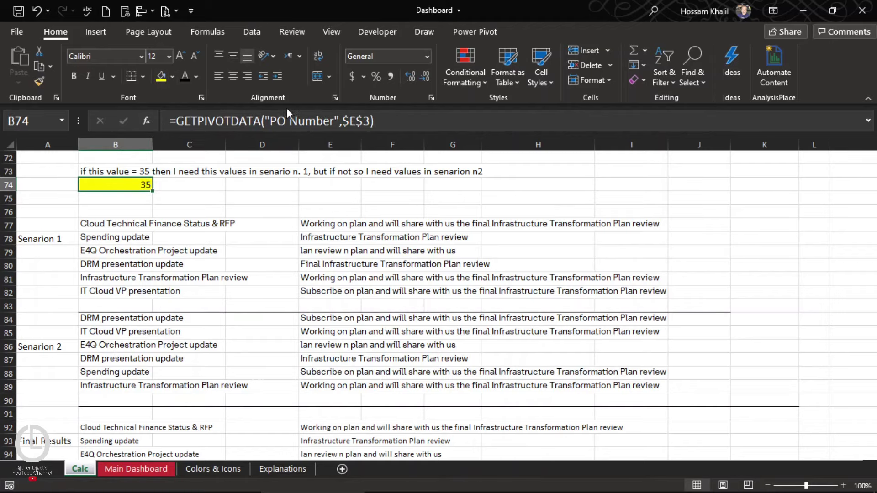
scroll(182, 228, up, 13)
scroll(182, 255, up, 3)
scroll(211, 255, up, 5)
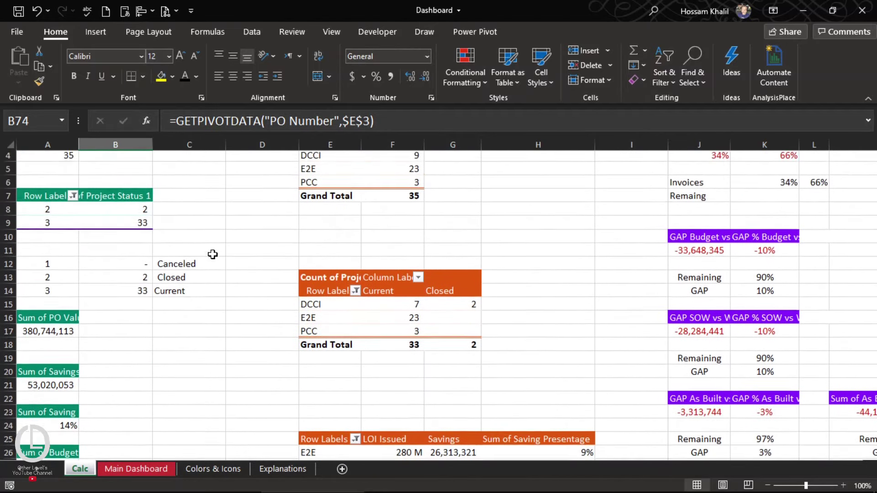
scroll(211, 254, up, 4)
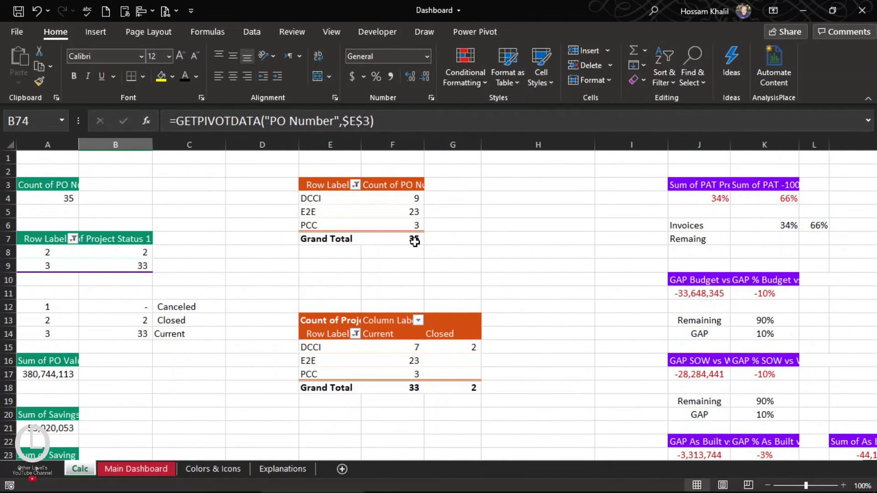
scroll(229, 370, down, 17)
scroll(209, 313, down, 3)
scroll(183, 302, down, 7)
scroll(147, 330, up, 2)
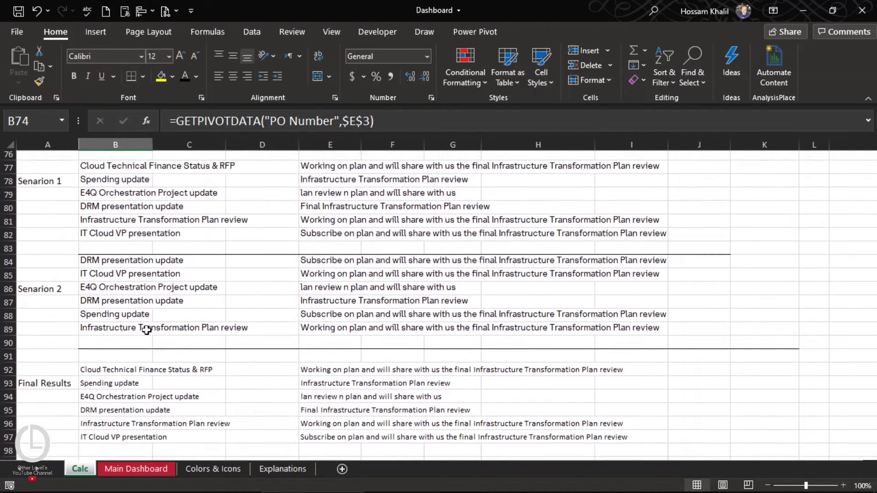
scroll(114, 306, up, 3)
Step: Add the label 'Target value' in A74 beside the 35
click(71, 257)
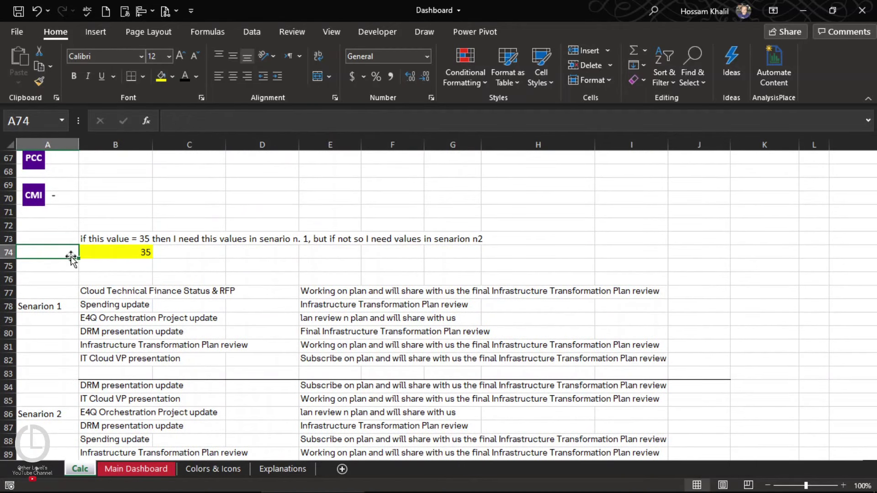
text(Target va)
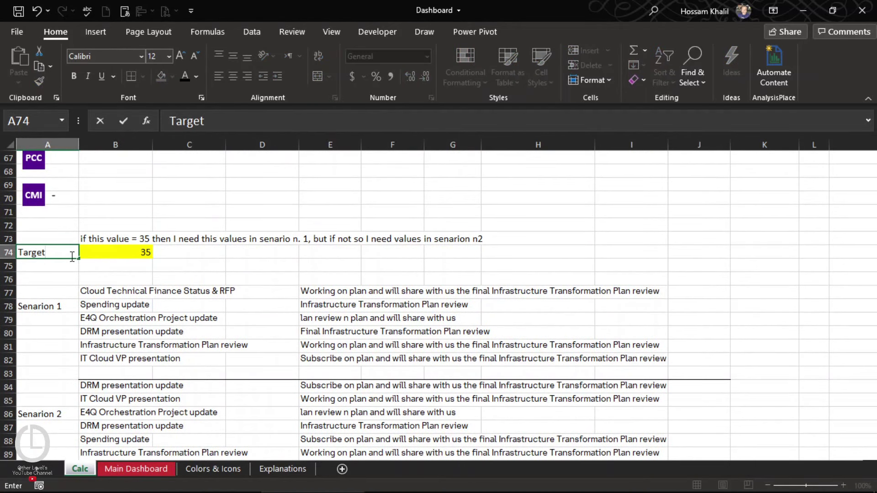
text(lue)
key(Return)
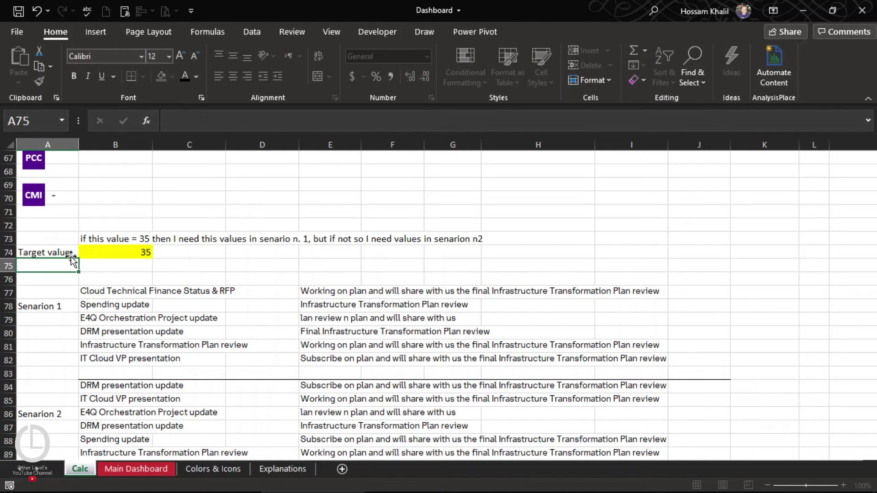
click(69, 251)
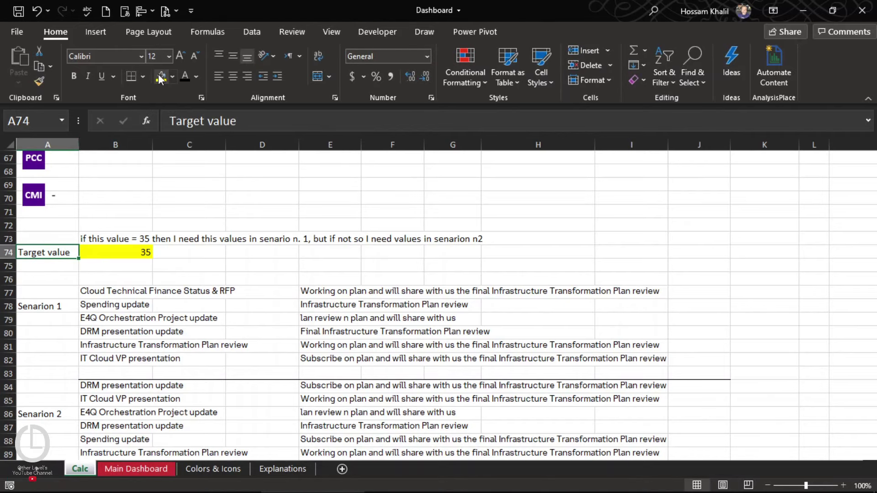
scroll(195, 257, down, 1)
click(111, 250)
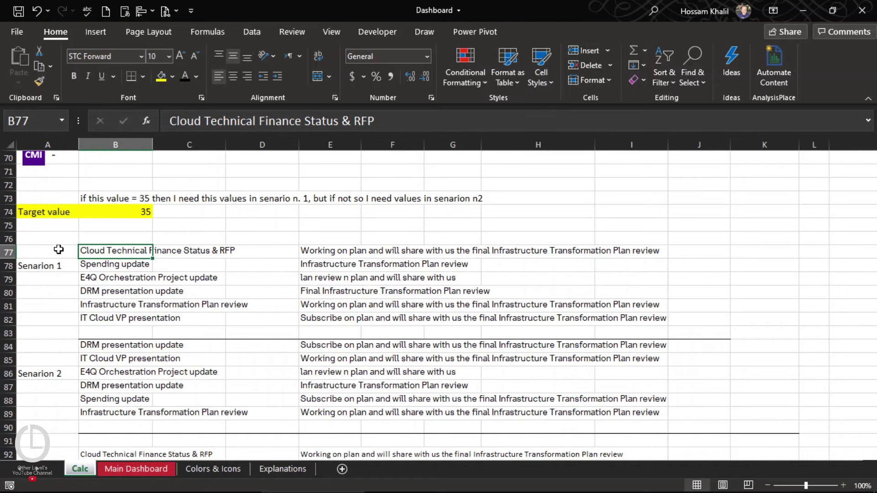
Step: Fill the Final Results label in A93 red
scroll(59, 250, down, 1)
scroll(104, 370, down, 1)
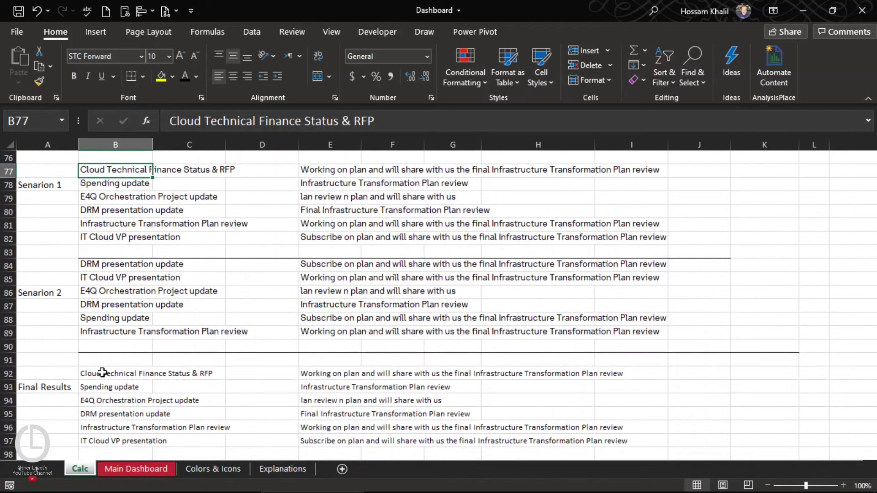
click(45, 387)
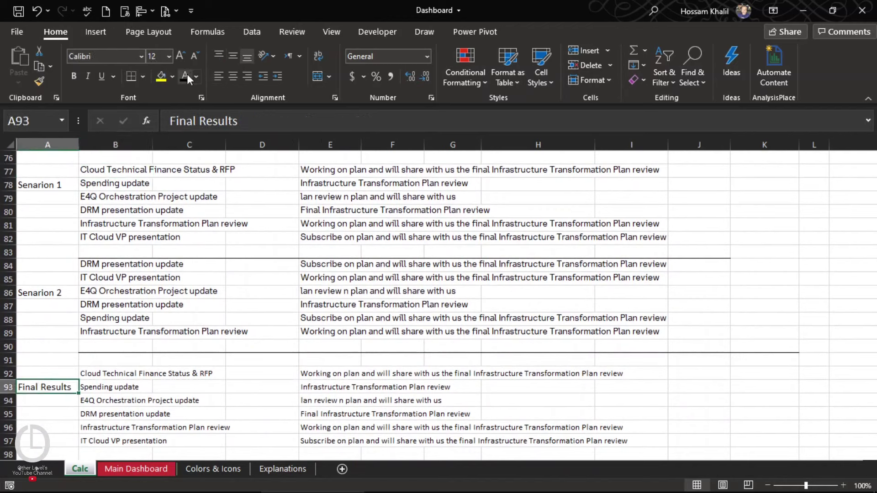
click(173, 76)
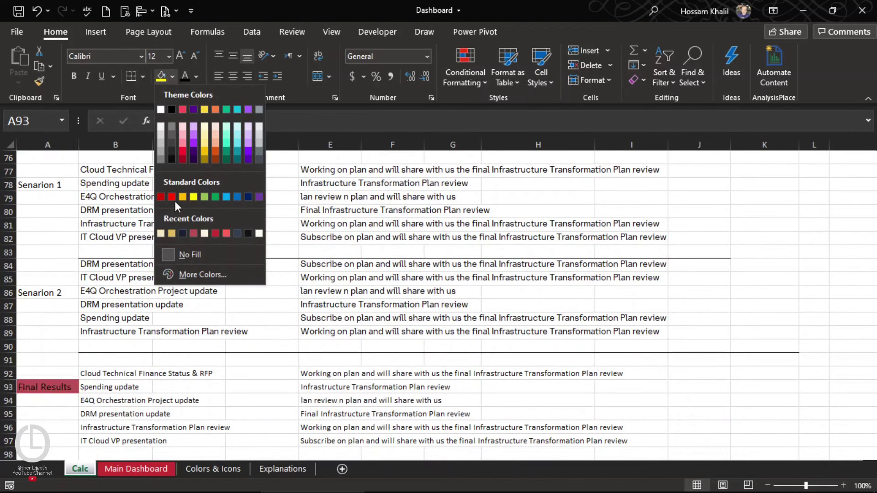
click(172, 197)
scroll(172, 229, down, 3)
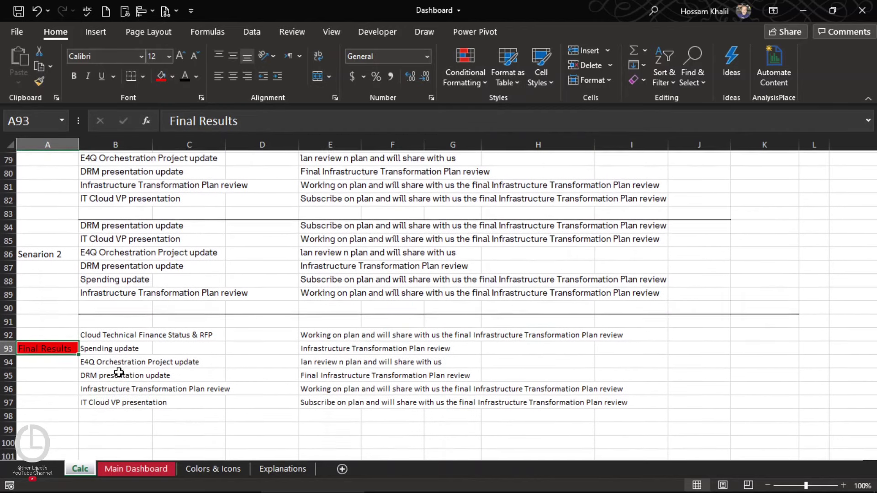
drag(107, 334, 137, 387)
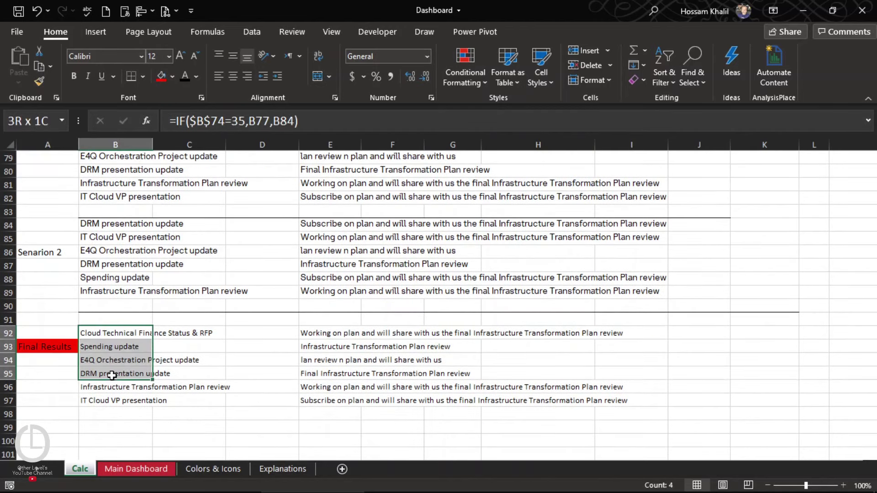
Step: Autofit column B and review B92's =IF($B$74=35,B77,B84) formula without changing it
double_click(153, 144)
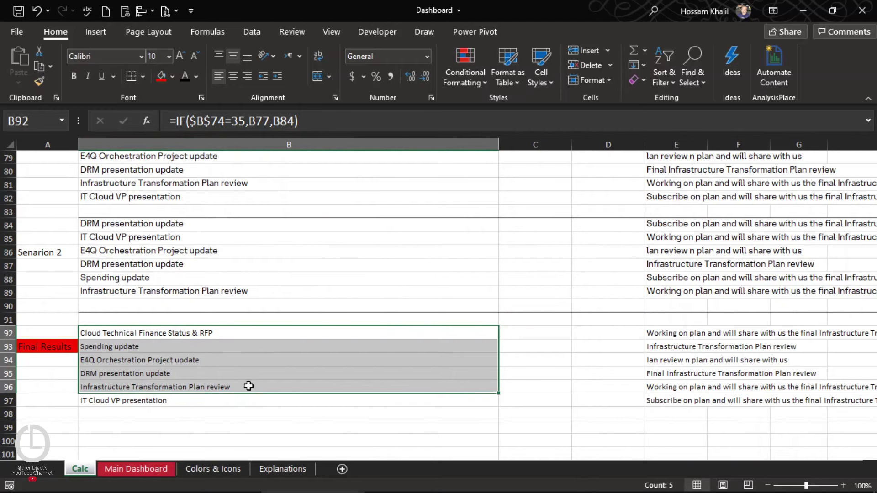
click(234, 334)
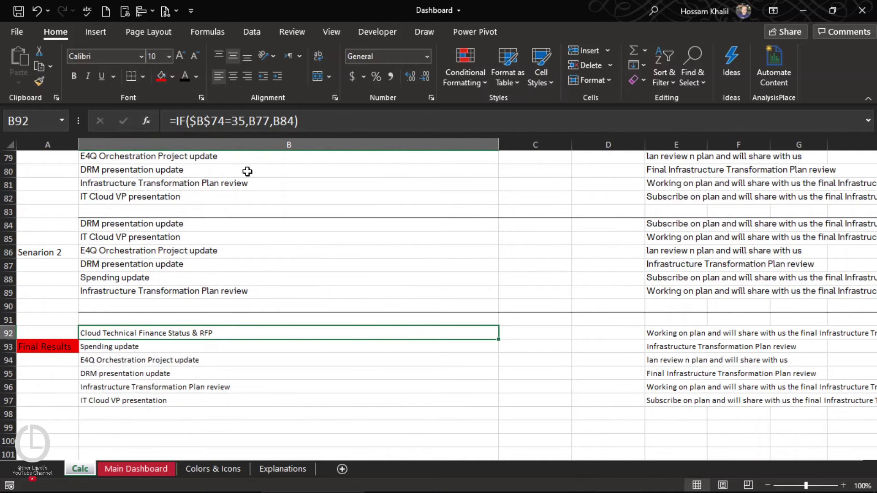
click(206, 127)
scroll(284, 299, up, 1)
scroll(284, 302, up, 2)
scroll(282, 310, up, 1)
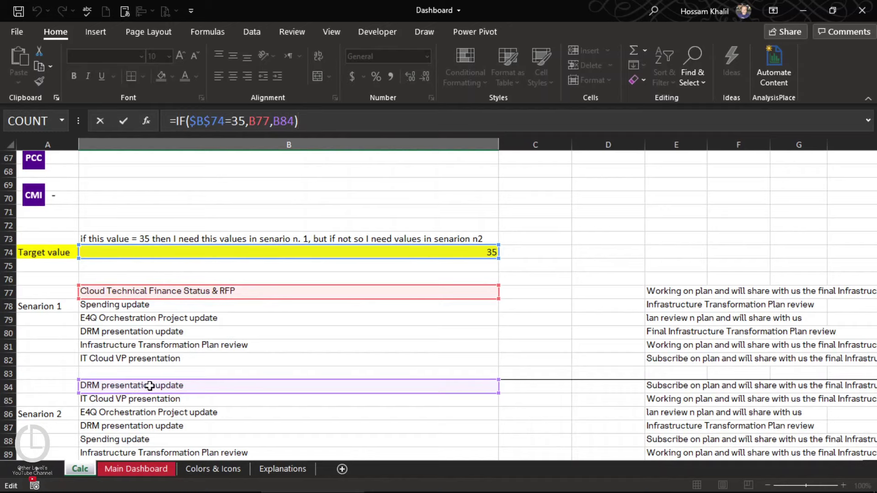
scroll(188, 371, down, 2)
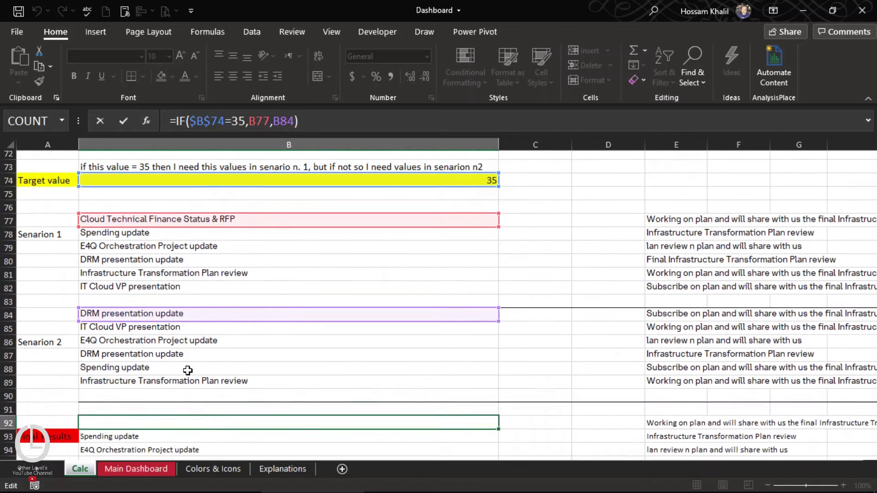
scroll(137, 379, down, 1)
key(ctrl+Return)
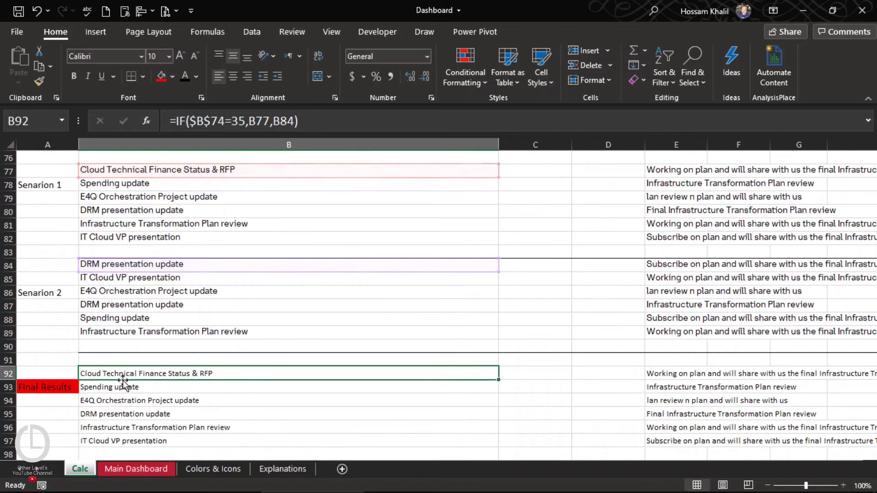
Step: Check B93's =IF($B$74=35,B78,B85) formula and leave it unchanged
scroll(137, 383, down, 1)
scroll(147, 305, down, 1)
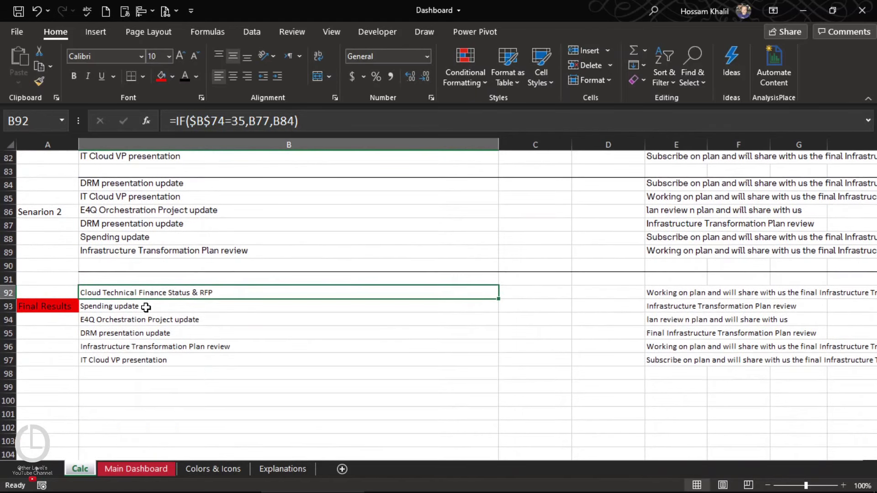
click(146, 307)
click(351, 126)
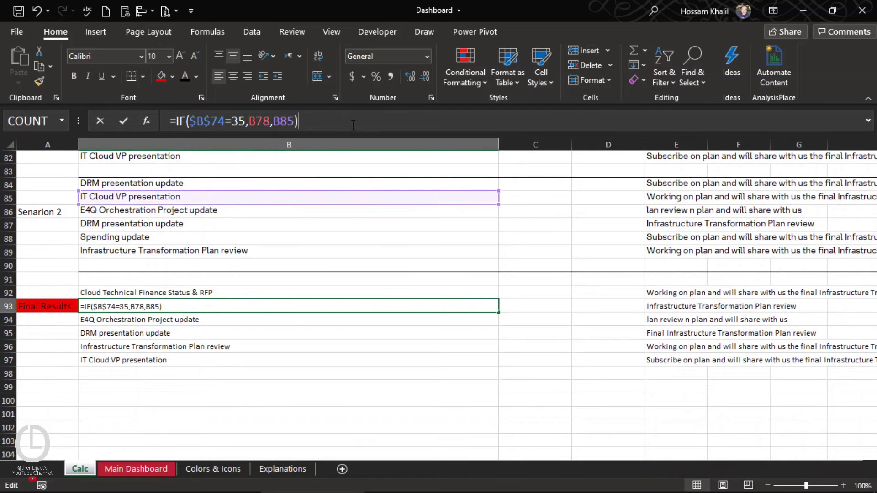
scroll(274, 323, up, 2)
scroll(274, 327, up, 3)
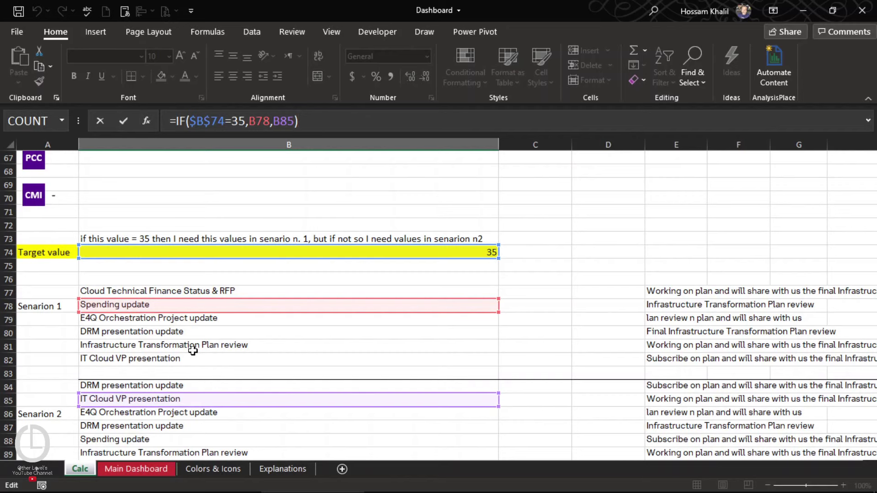
key(Escape)
scroll(211, 344, up, 1)
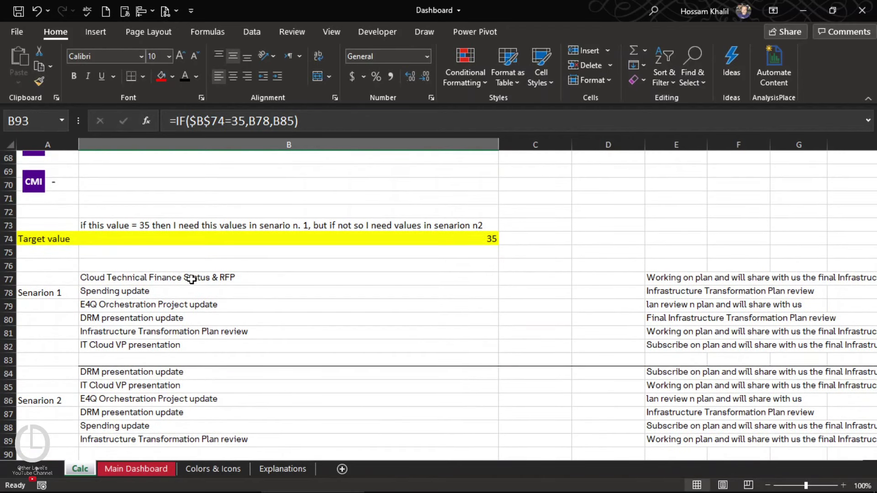
click(191, 249)
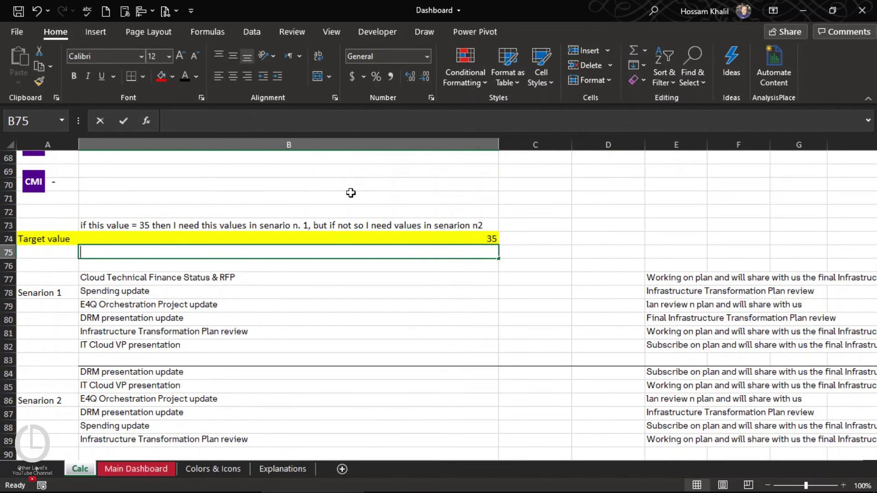
Step: Write in B75 that this way you can change any text depending on a specific value
text(by this way)
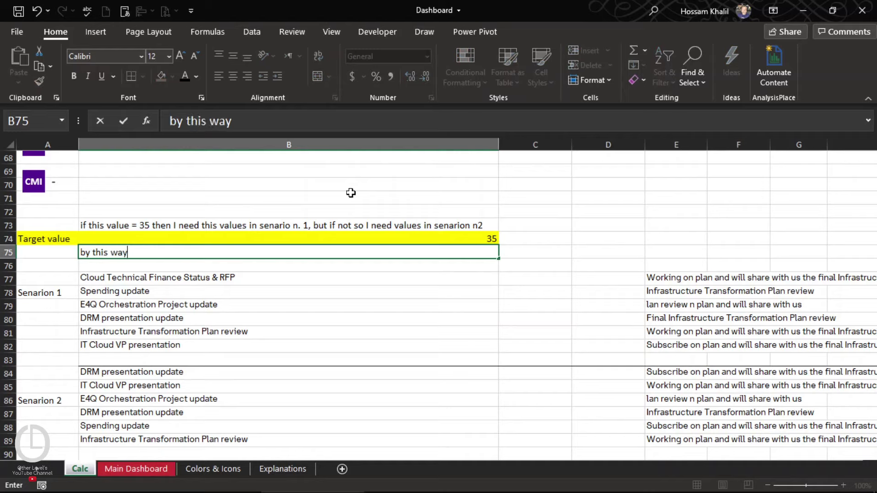
text( you can)
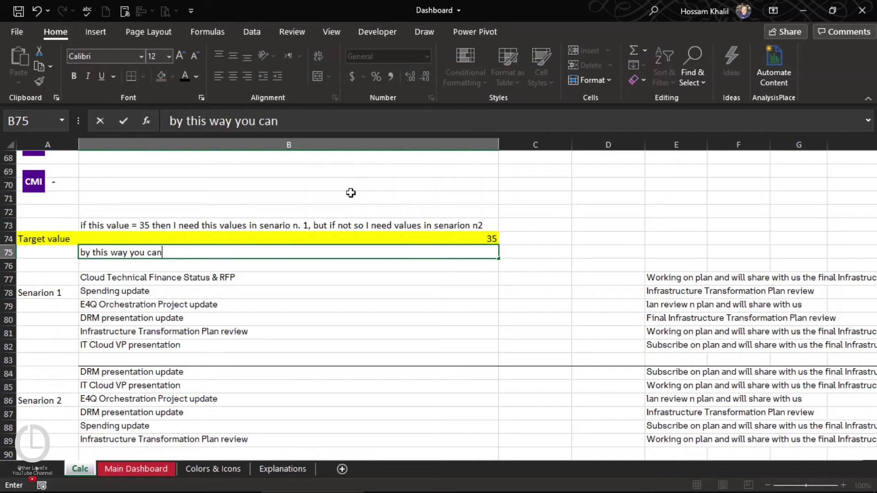
text( change)
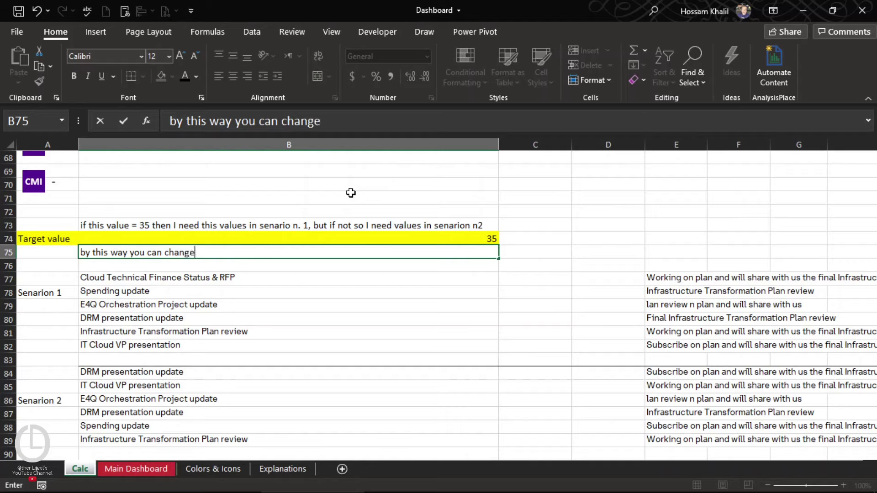
text( any )
text(text )
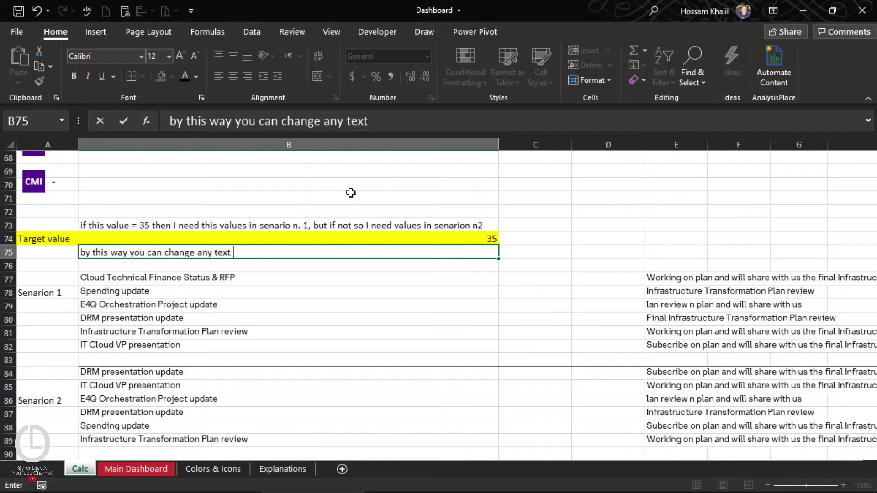
text(you n)
text(eed)
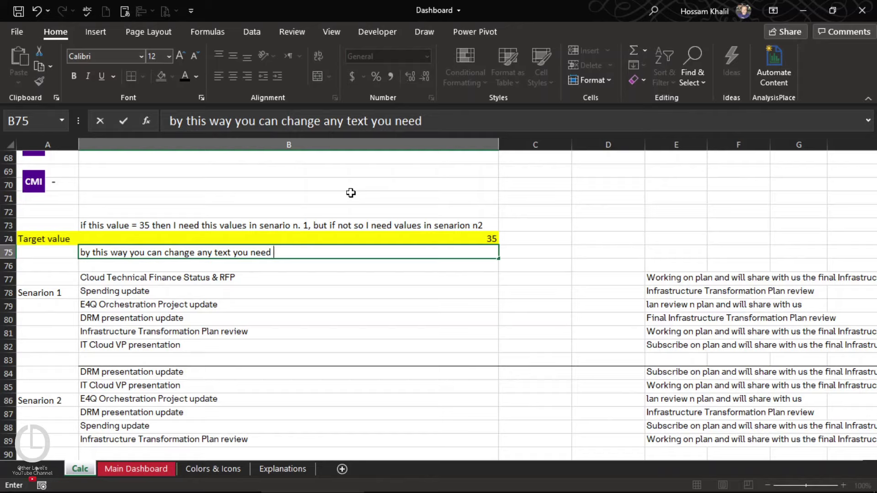
text(depend on sp)
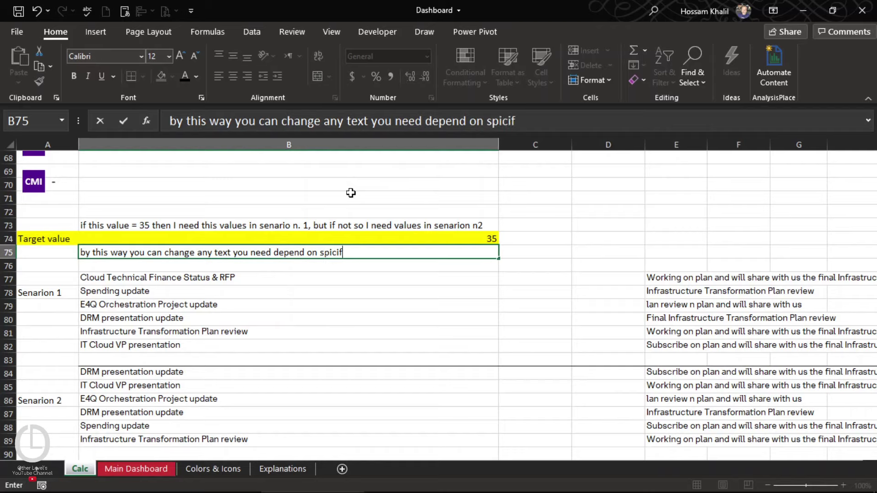
text(ic value)
key(Return)
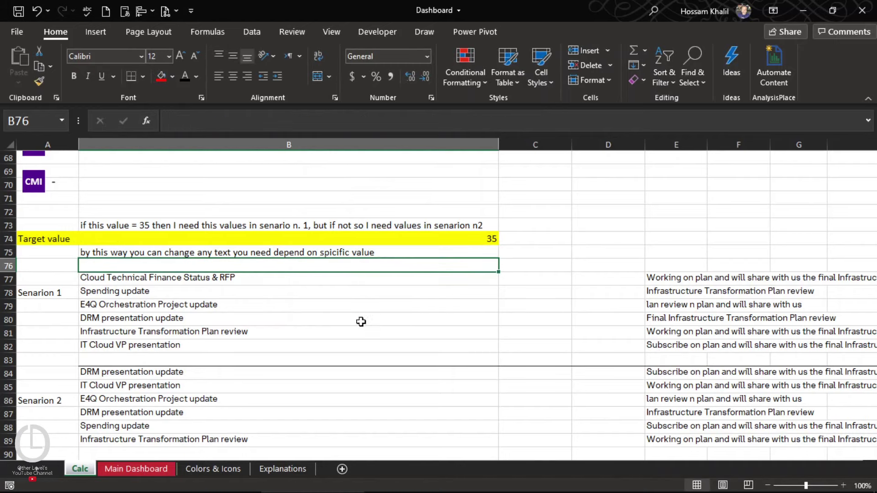
scroll(361, 322, down, 4)
Step: Compare the Calc final results with the dashboard, testing the 2018 and 2019 year buttons
click(151, 467)
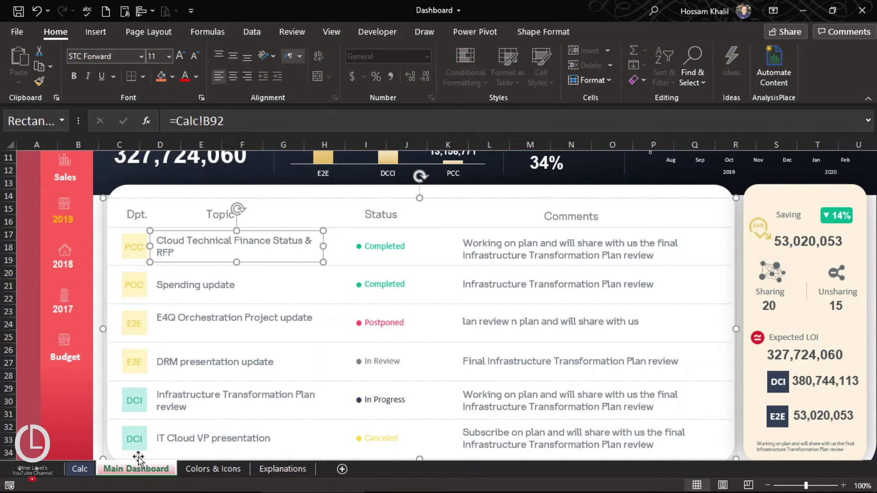
click(81, 468)
scroll(123, 281, down, 1)
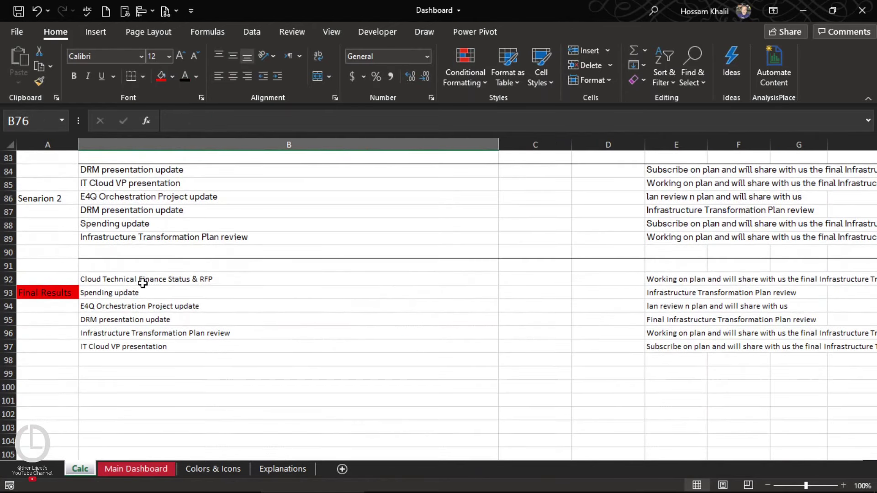
click(133, 469)
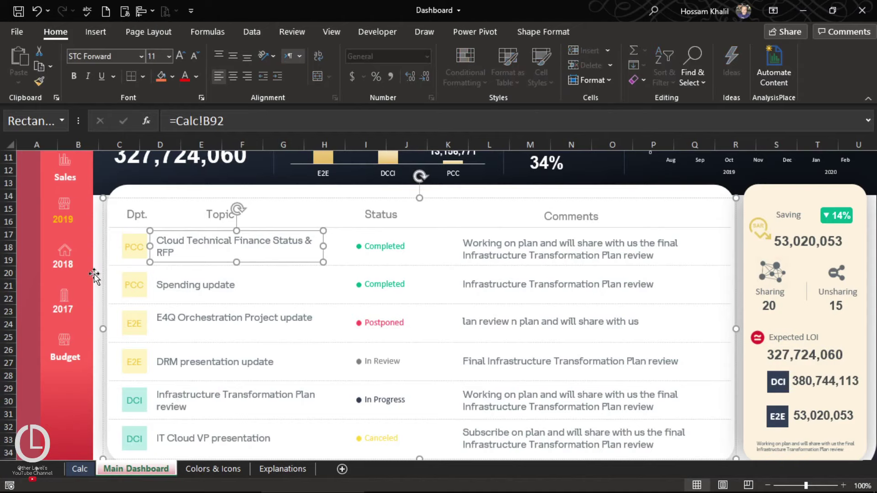
click(72, 264)
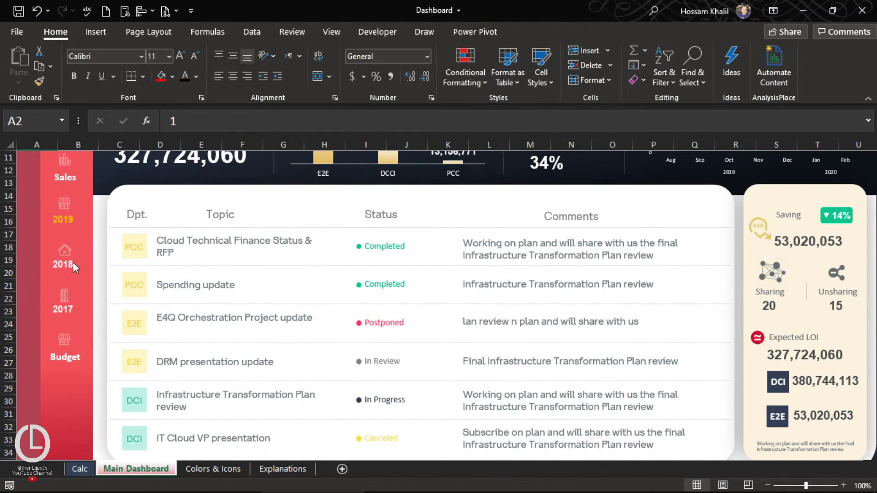
click(64, 220)
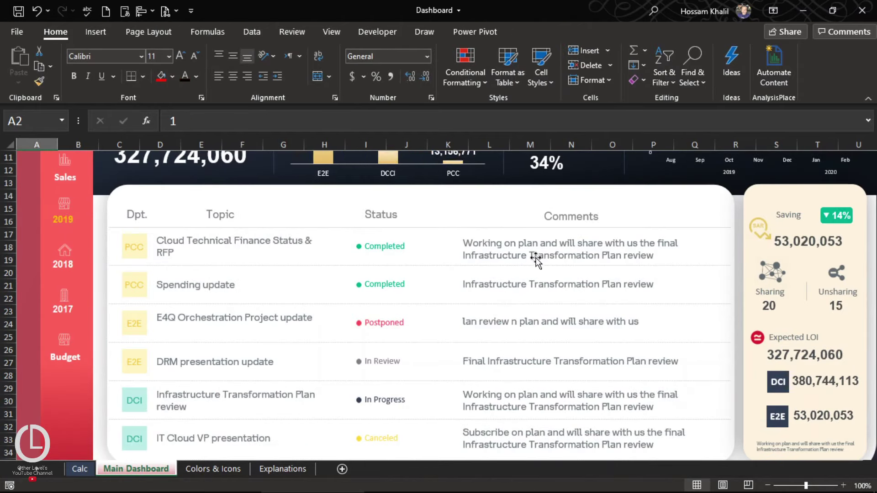
Step: Check which Calc cells feed the Sharing (20), Unsharing (15) and DCI KPI values
click(768, 305)
click(769, 306)
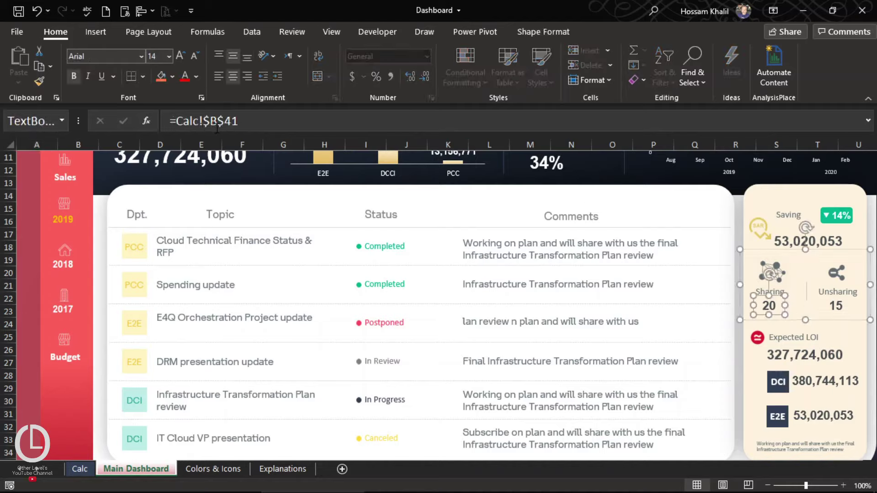
click(838, 311)
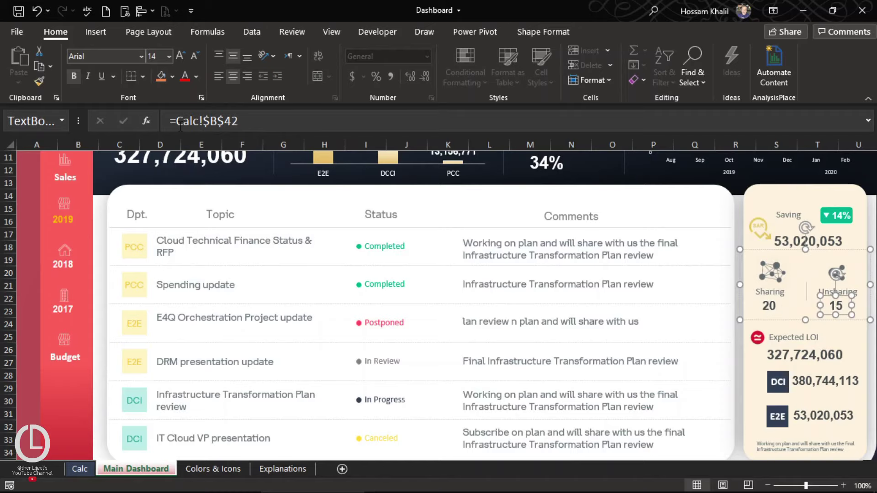
key(Escape)
click(813, 381)
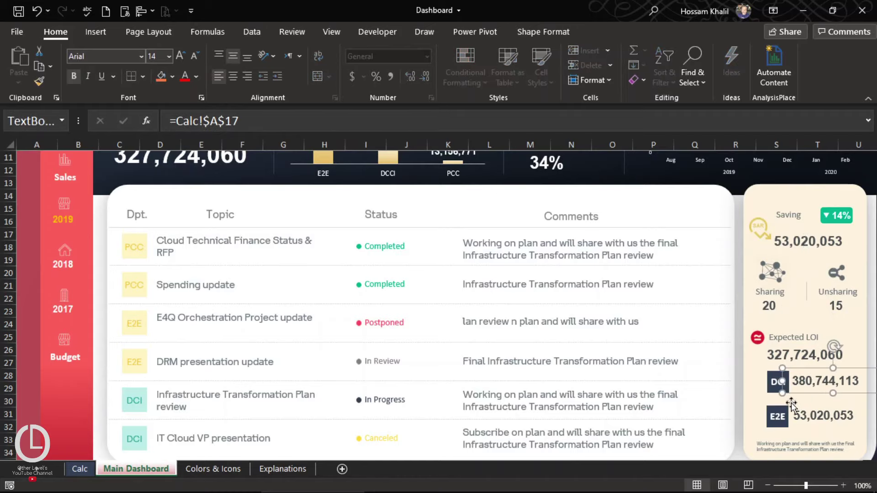
key(Escape)
Step: Select the solid series in the dashboard's trend line chart
scroll(793, 360, up, 3)
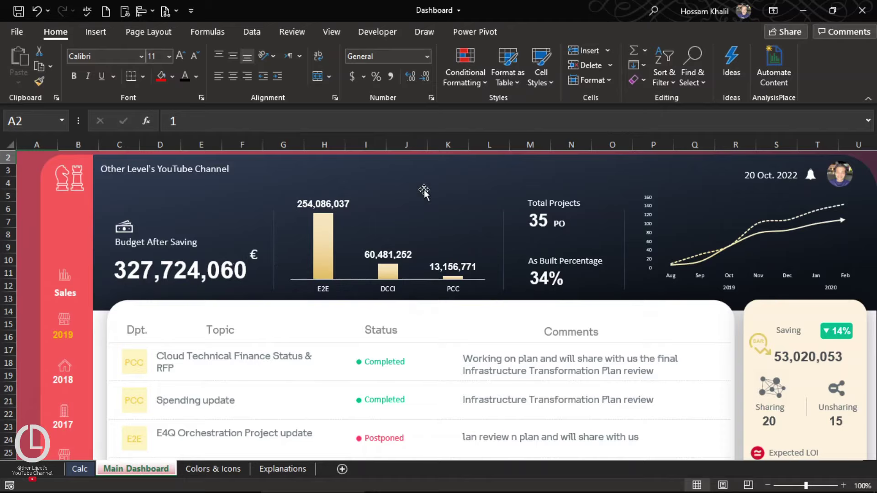
scroll(430, 190, down, 2)
scroll(431, 190, down, 2)
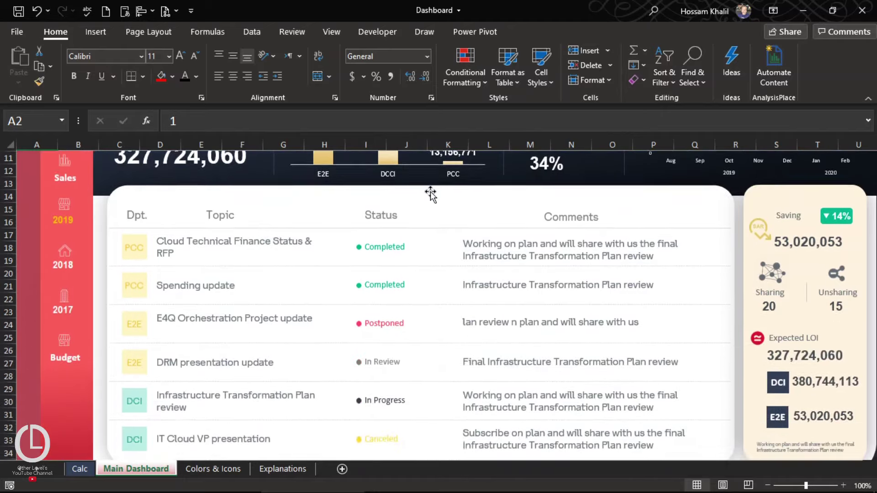
scroll(430, 191, down, 2)
scroll(429, 192, up, 2)
scroll(446, 219, up, 3)
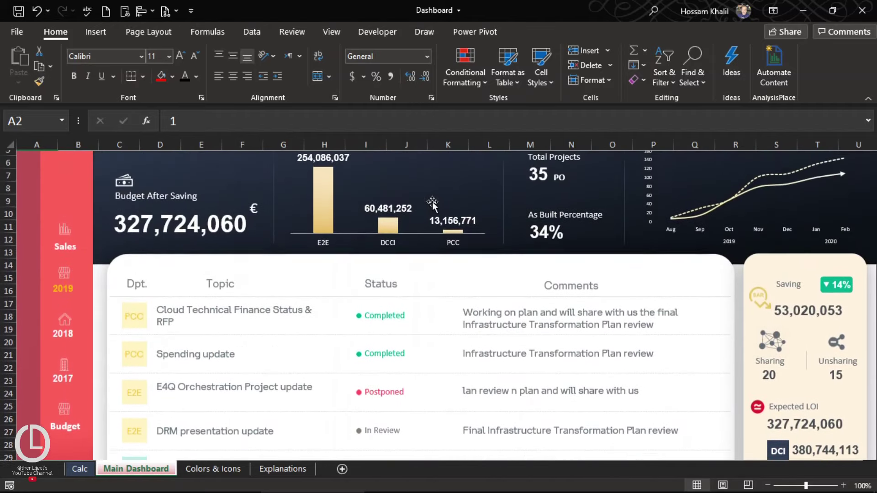
scroll(461, 247, up, 2)
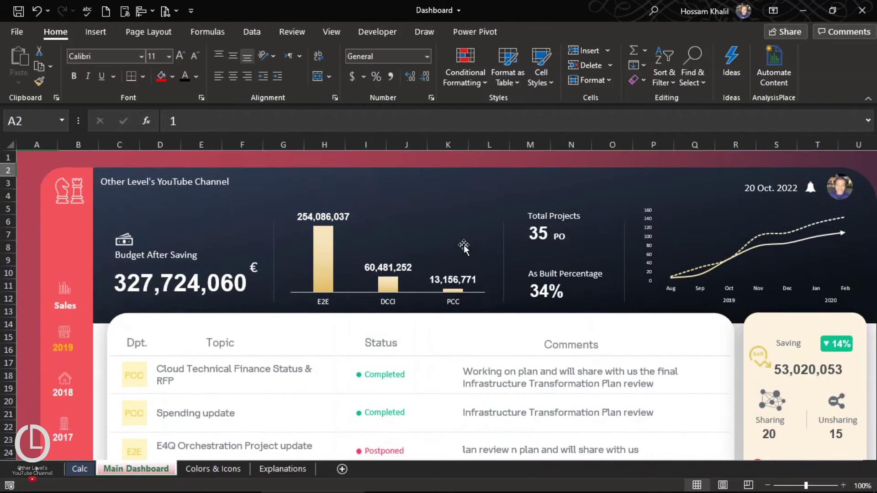
click(748, 252)
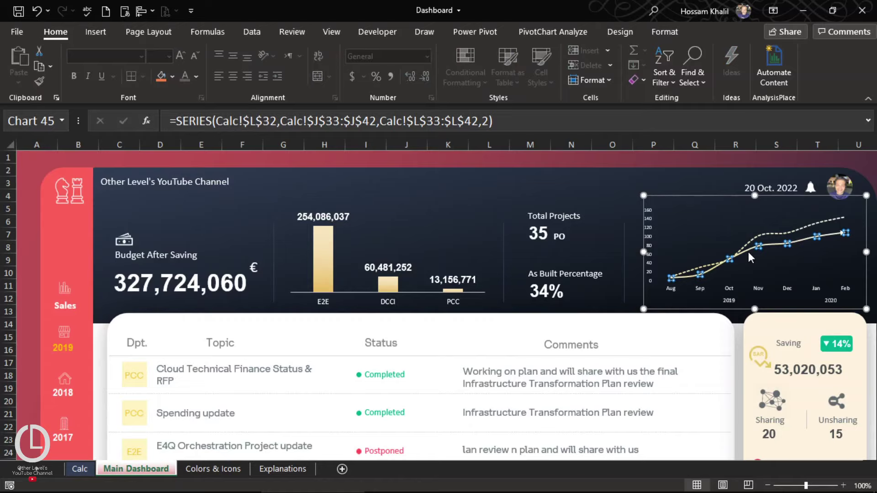
Step: Add an arrowhead to the end of the trend chart's solid line
double_click(748, 251)
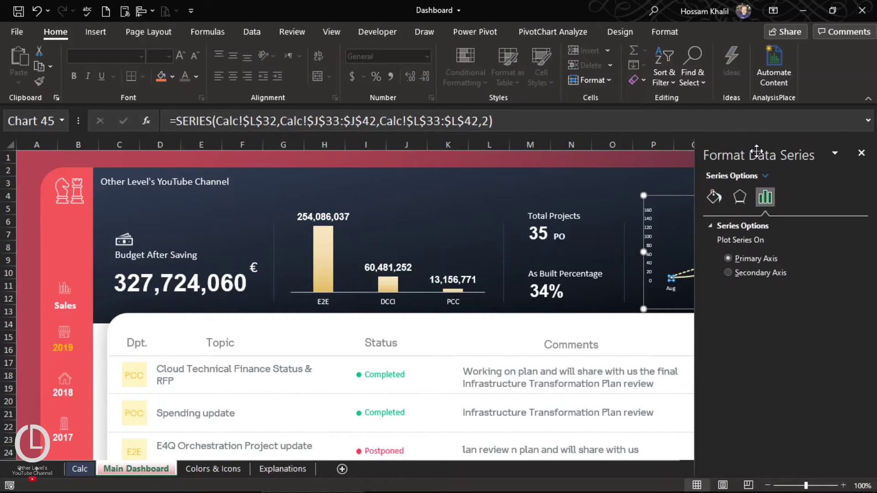
mouse_move(756, 152)
mouse_down()
mouse_move(167, 166)
mouse_move(172, 155)
mouse_up()
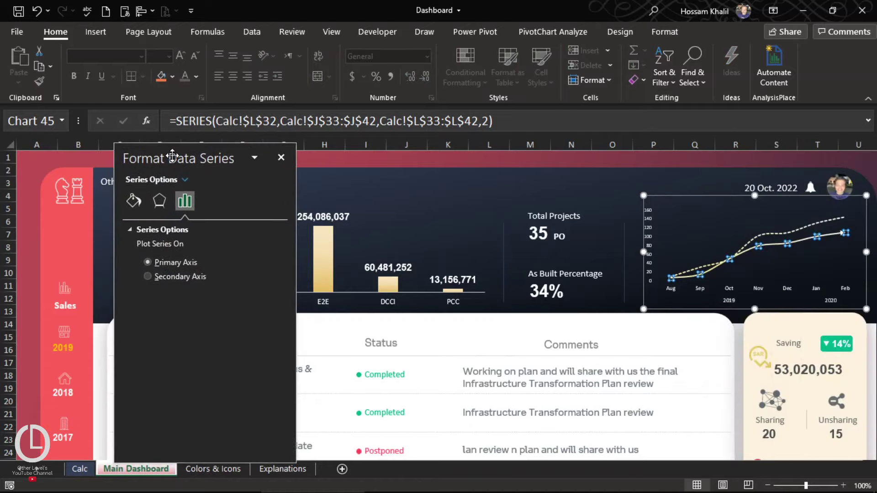
click(134, 201)
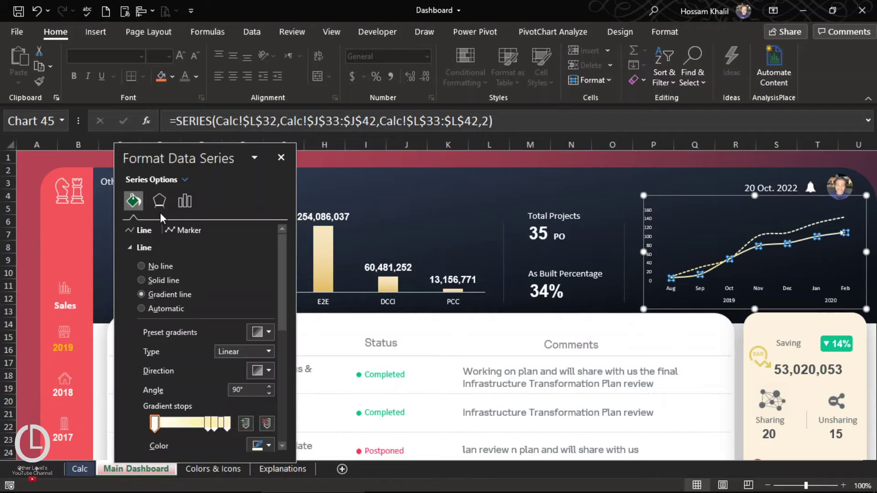
click(769, 234)
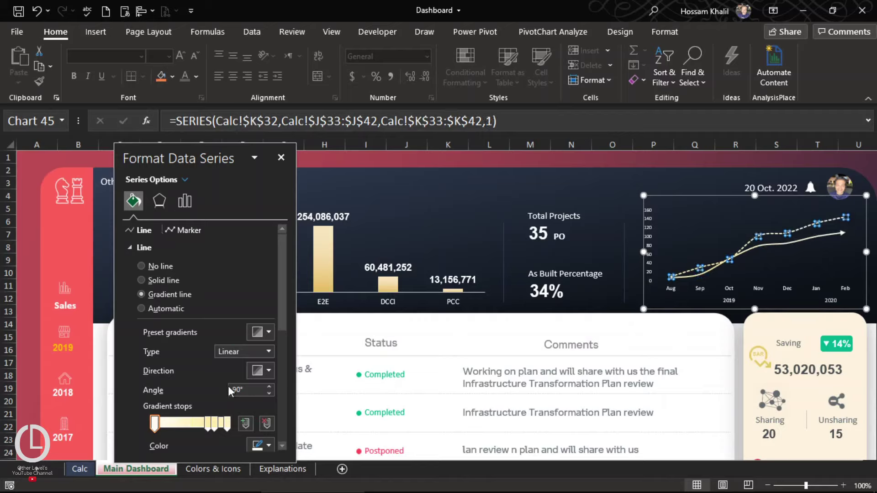
drag(282, 275, 292, 369)
click(269, 352)
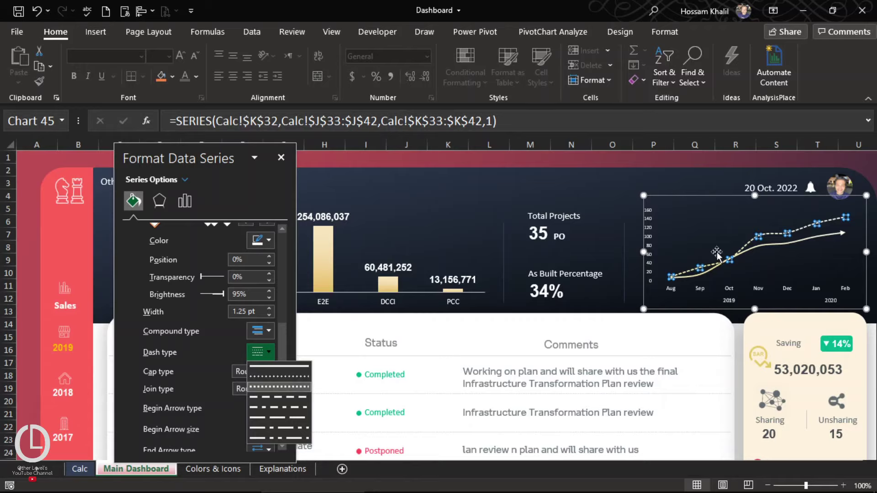
click(783, 249)
click(783, 249)
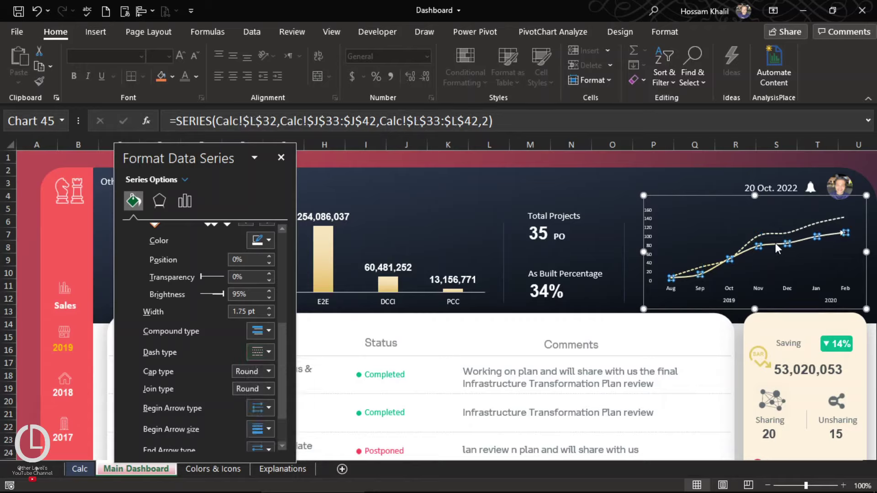
click(264, 350)
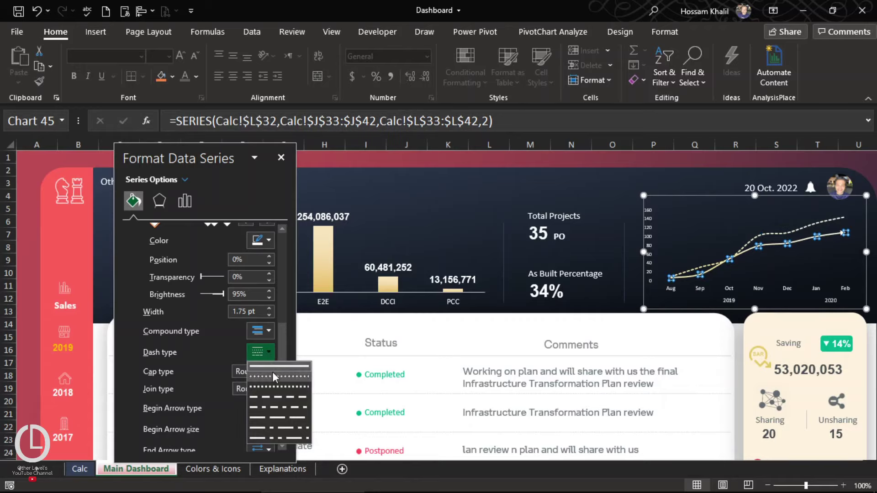
click(281, 330)
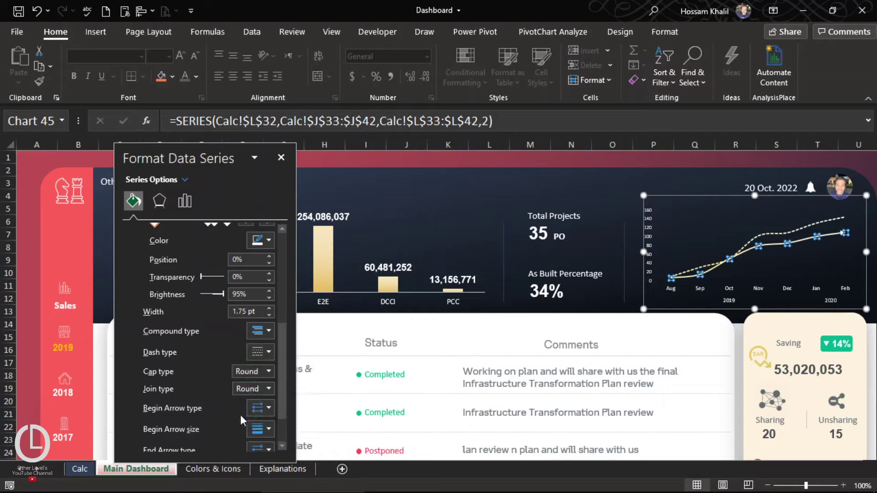
scroll(275, 386, down, 2)
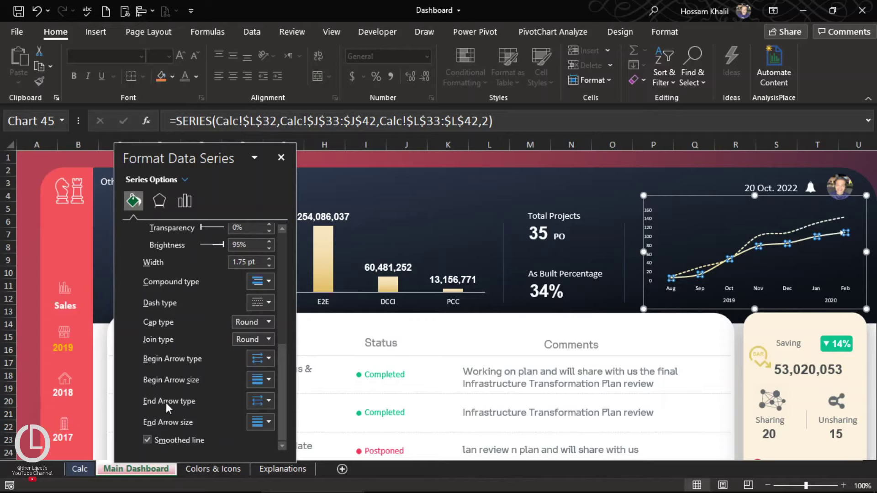
click(262, 401)
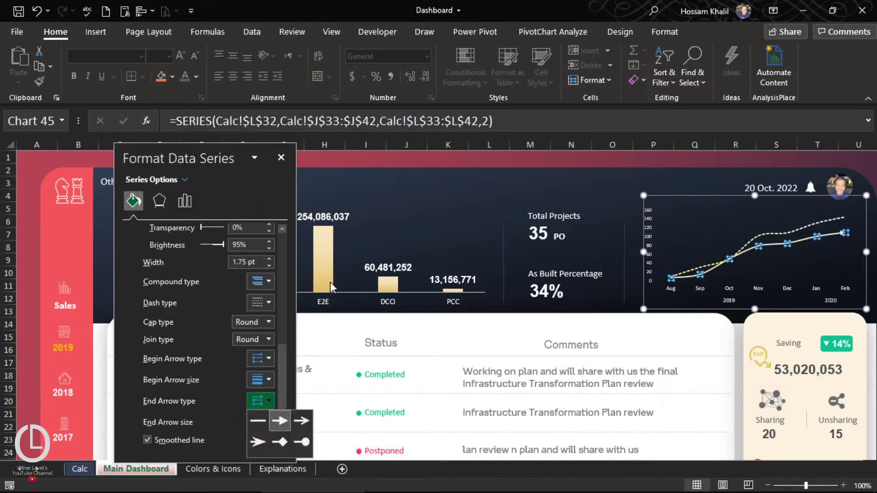
click(280, 420)
Step: Make the trend chart's axis labels white
click(650, 220)
click(651, 216)
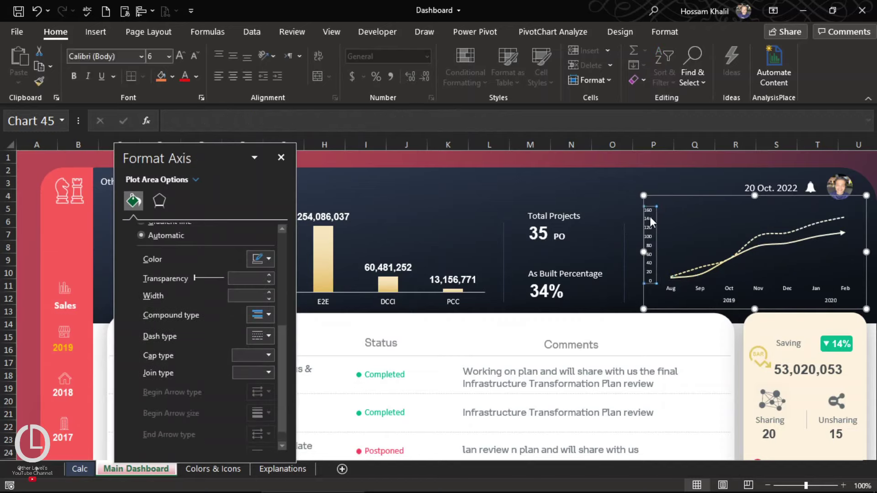
click(197, 77)
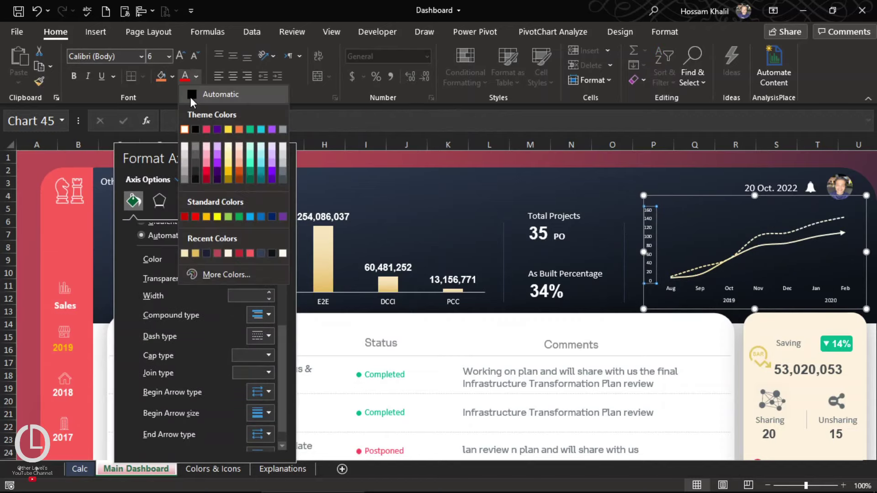
click(184, 130)
click(731, 291)
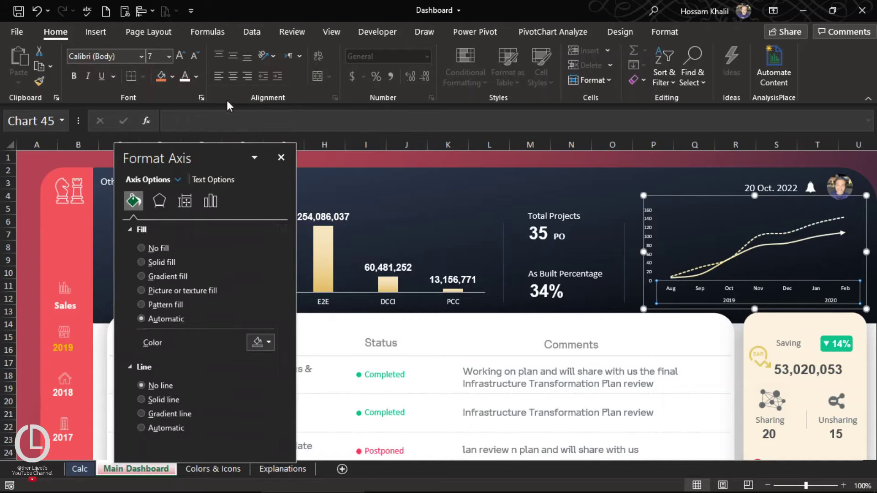
click(281, 157)
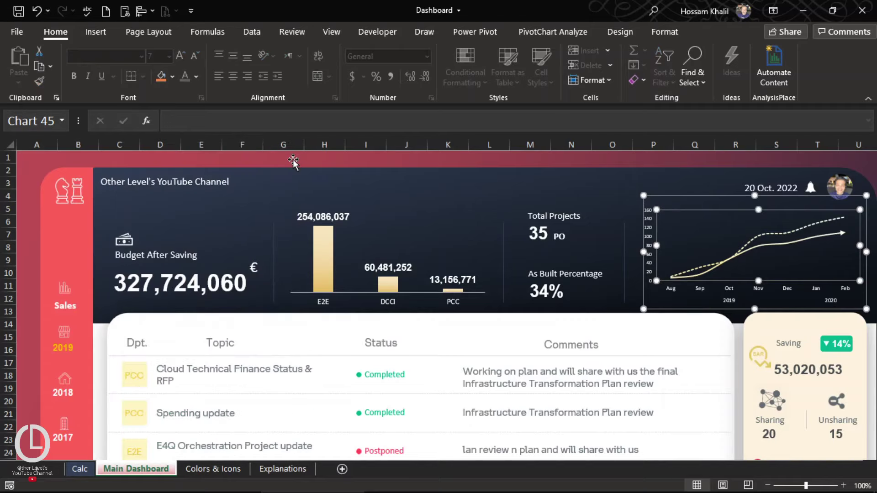
key(Escape)
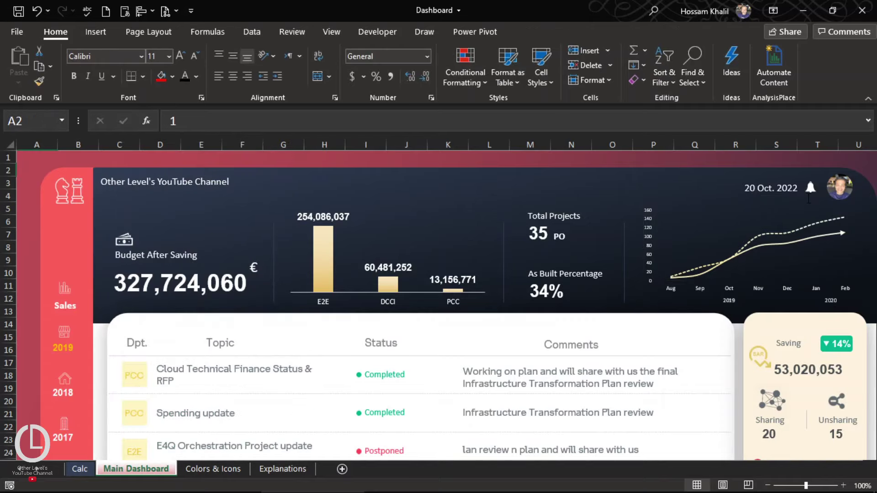
click(840, 187)
drag(839, 187, 866, 180)
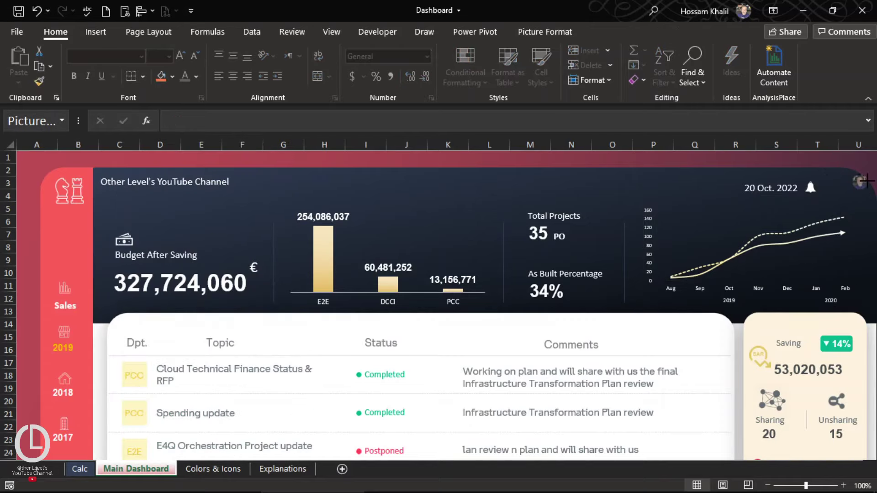
key(ctrl+z)
click(767, 201)
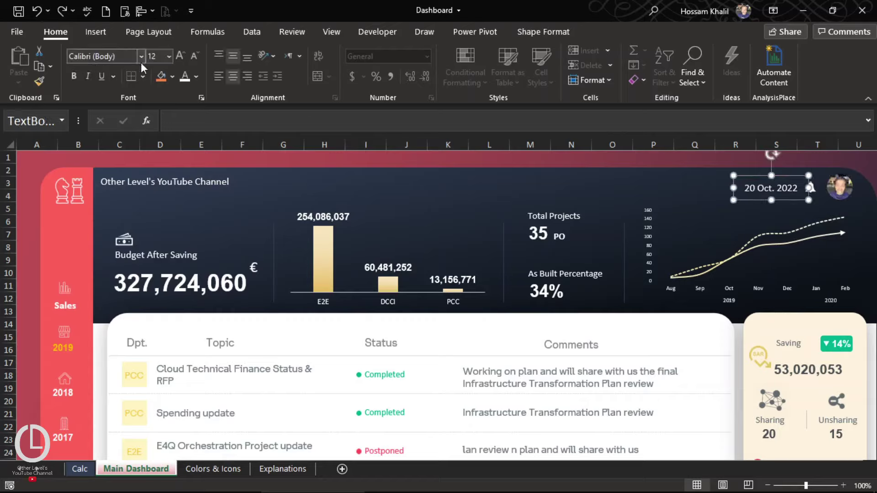
scroll(456, 242, down, 5)
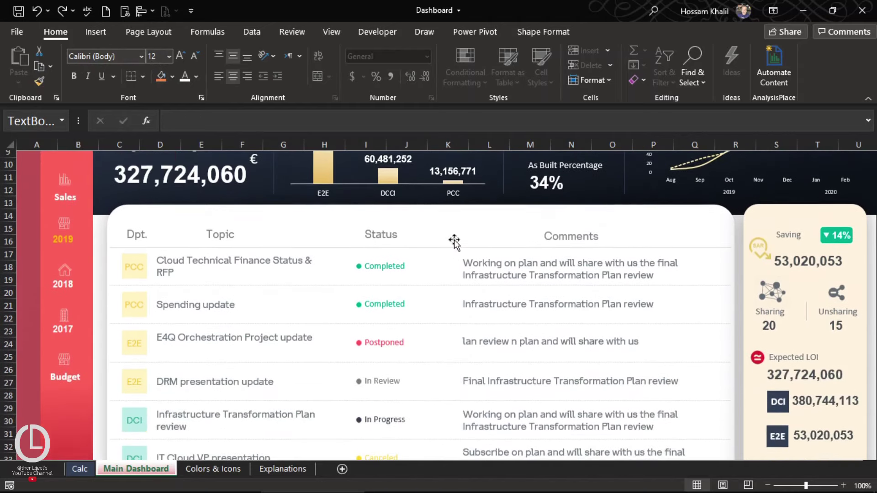
scroll(631, 284, up, 1)
scroll(630, 283, up, 1)
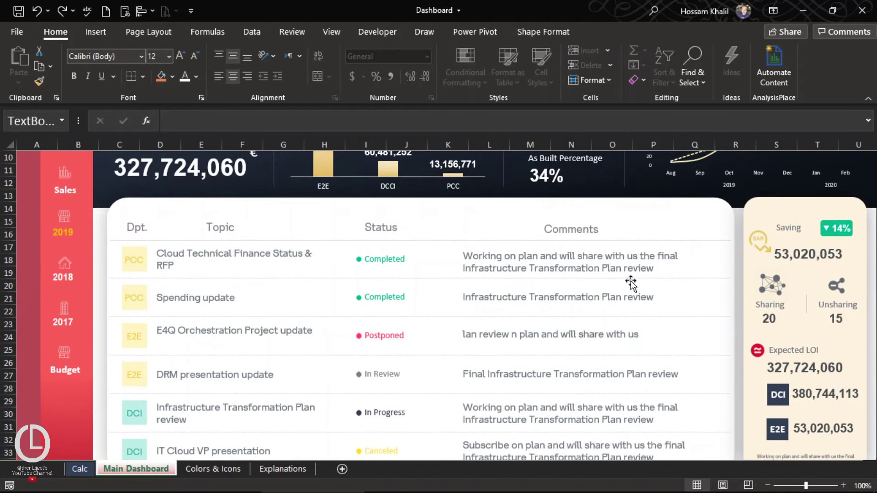
click(401, 240)
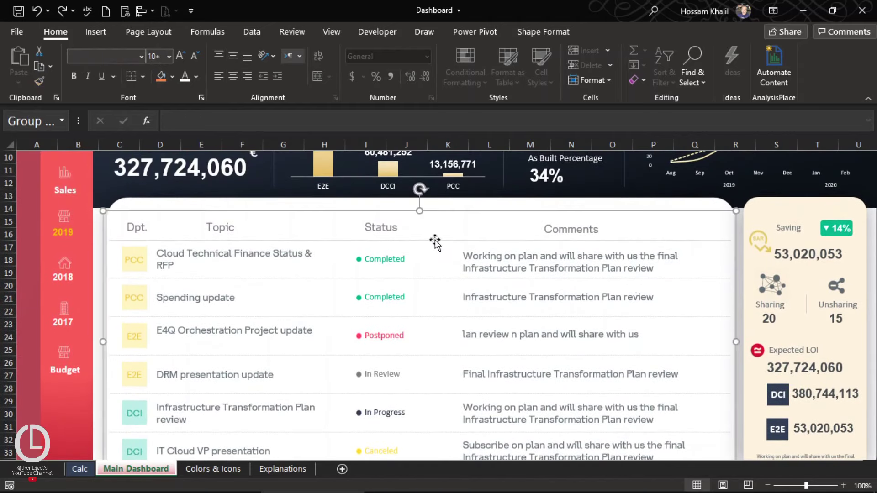
click(436, 241)
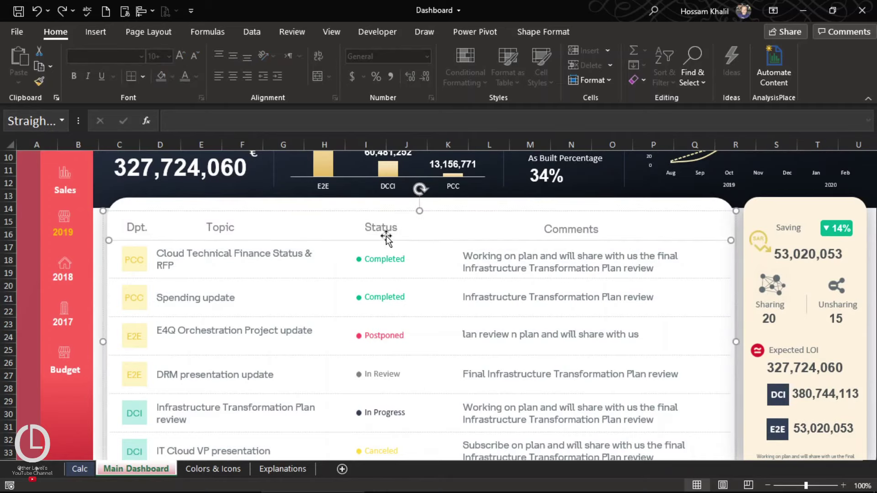
click(143, 250)
click(139, 252)
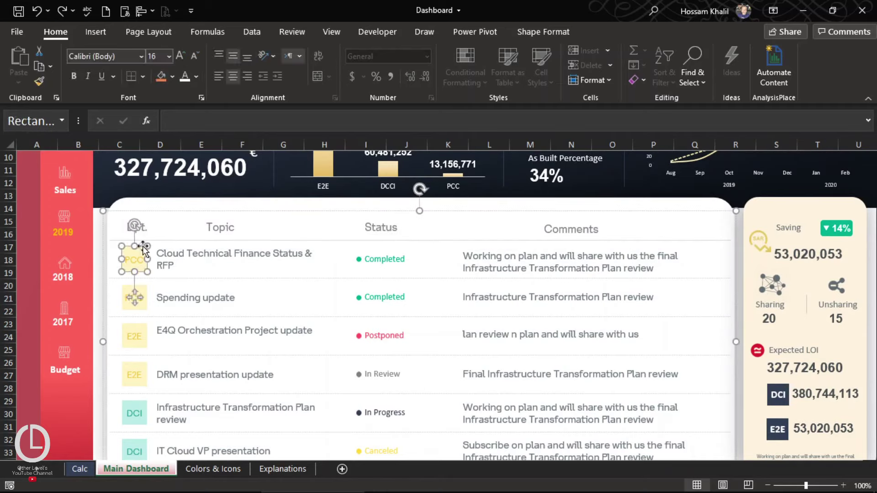
mouse_move(137, 252)
mouse_down()
mouse_move(180, 244)
mouse_move(137, 253)
mouse_up()
click(358, 336)
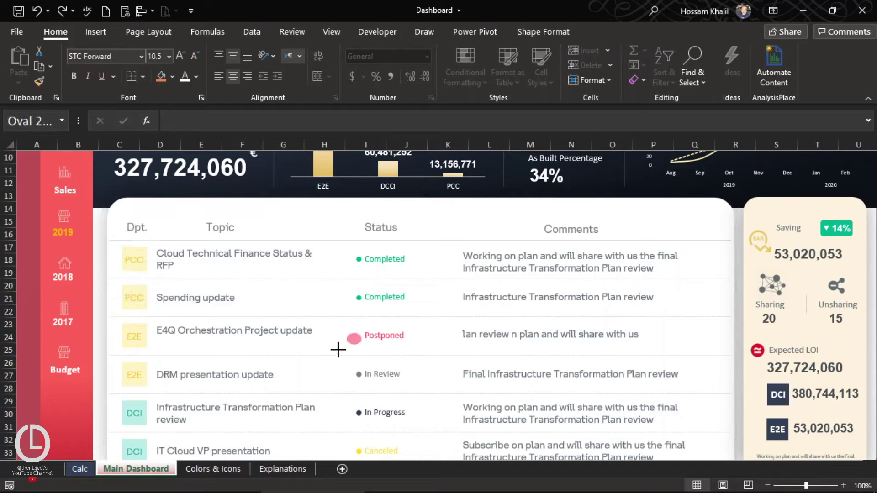
drag(355, 347, 328, 298)
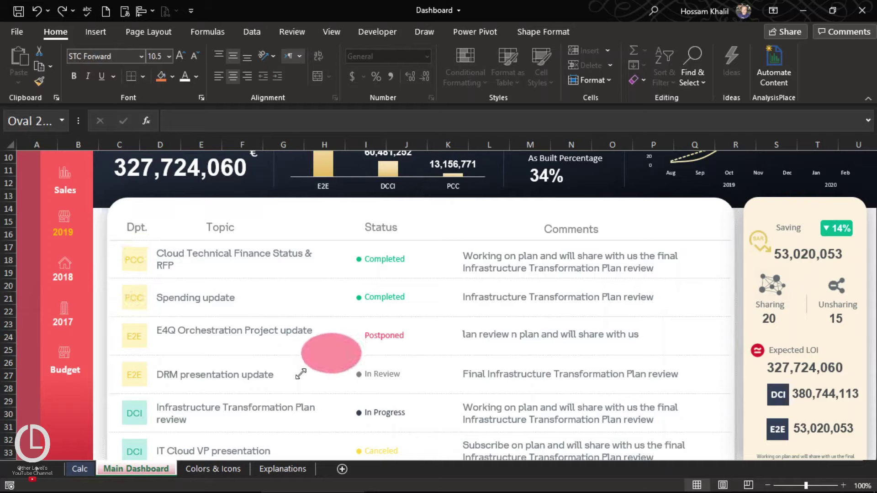
click(539, 33)
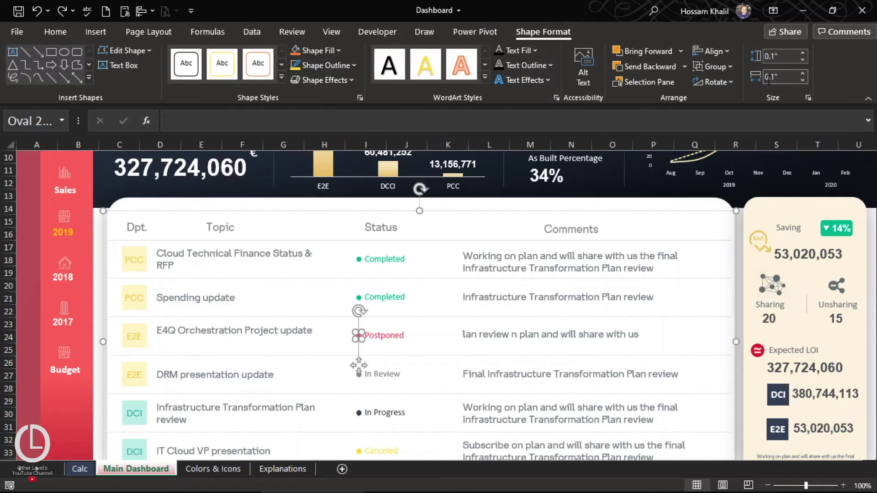
click(378, 336)
key(Escape)
key(Escape)
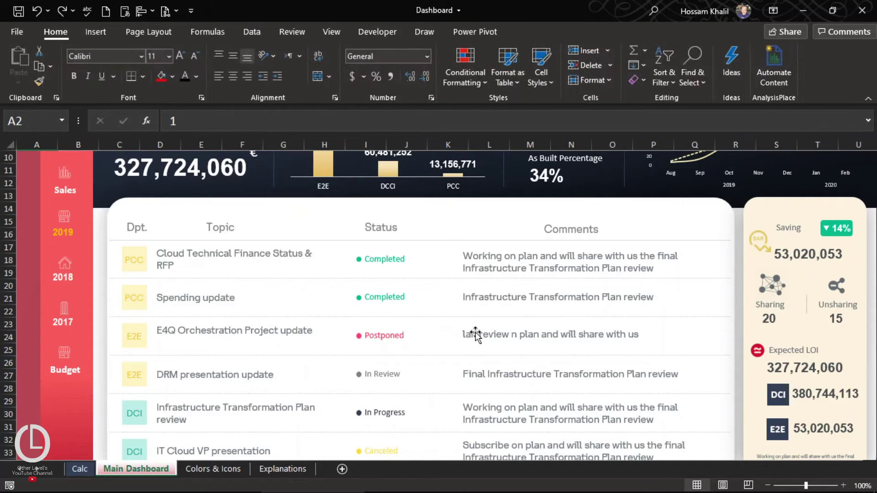
scroll(475, 331, down, 2)
click(419, 358)
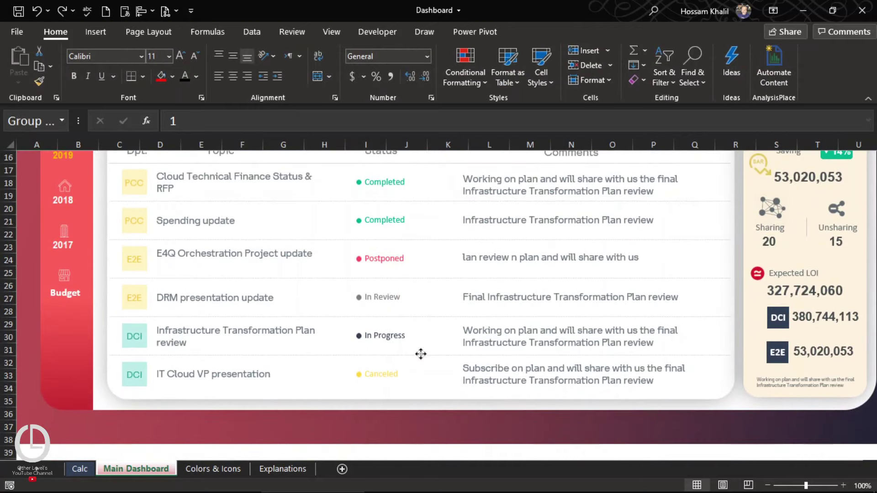
click(420, 358)
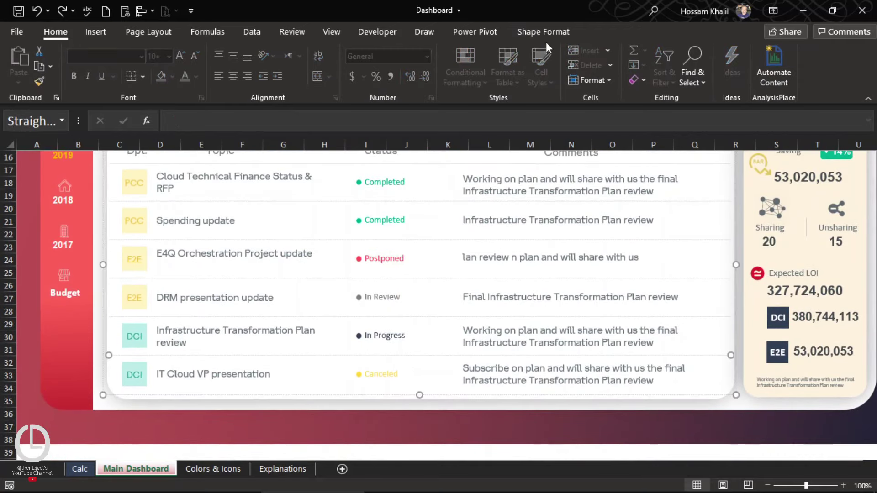
click(546, 26)
click(353, 65)
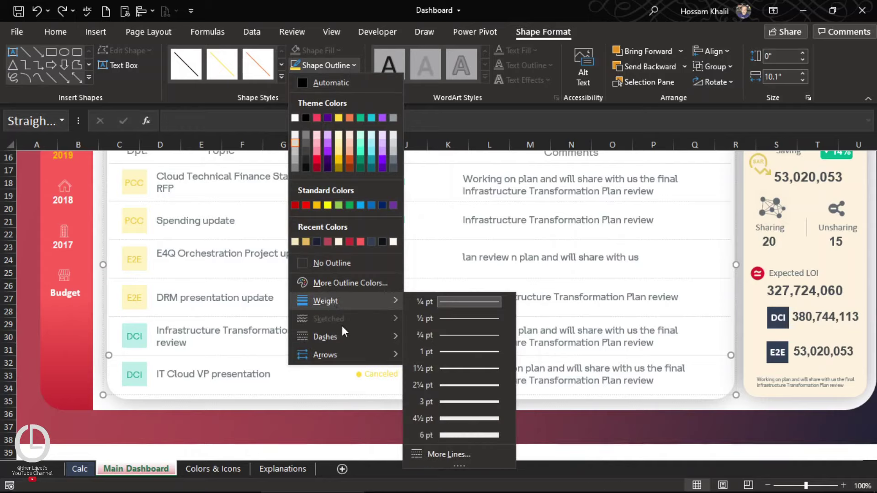
mouse_move(324, 336)
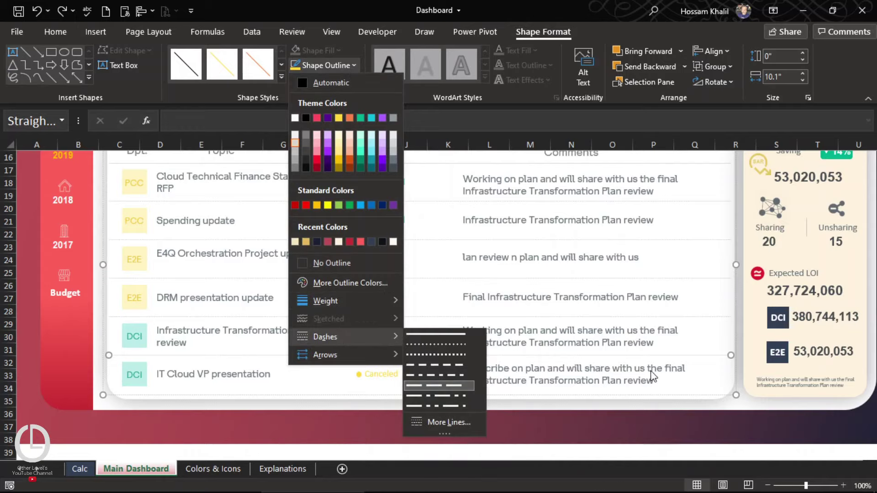
key(Escape)
key(Escape)
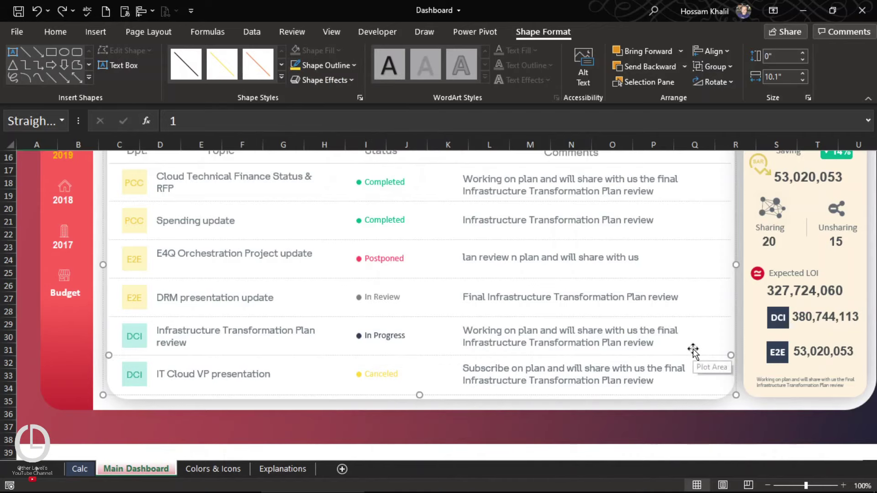
key(Escape)
scroll(649, 351, up, 4)
scroll(610, 356, up, 2)
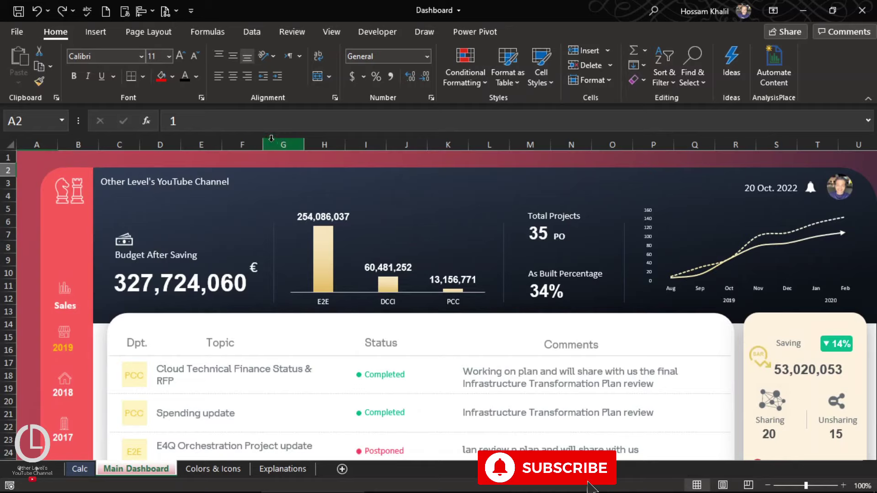
Step: Hide the row and column headings and the formula bar
click(327, 31)
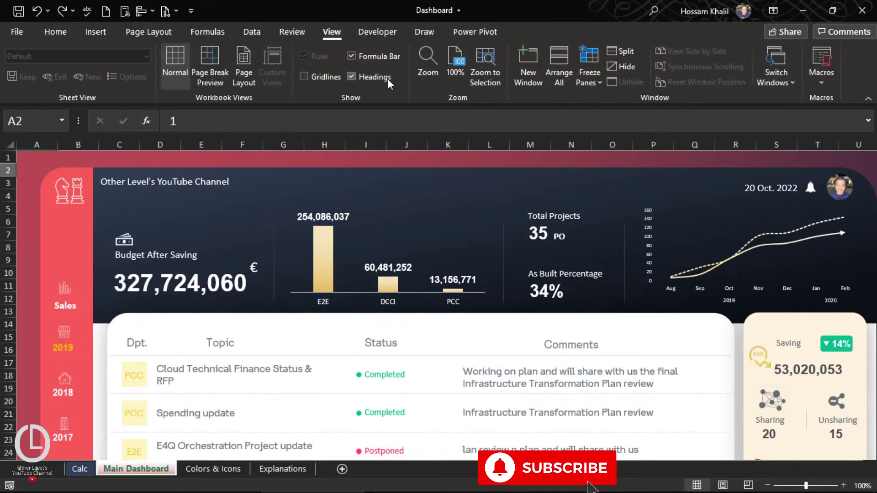
click(372, 77)
click(369, 55)
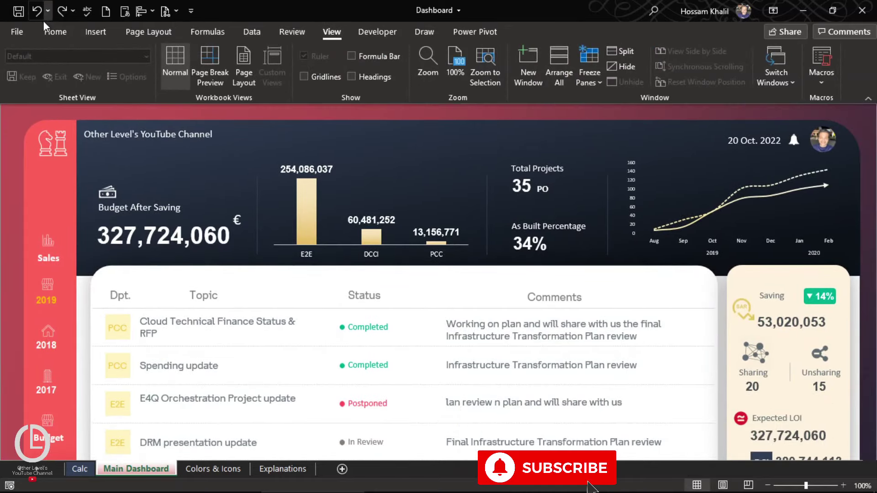
Step: Turn off the horizontal and vertical scroll bars and sheet tabs in Advanced options
click(17, 32)
click(19, 470)
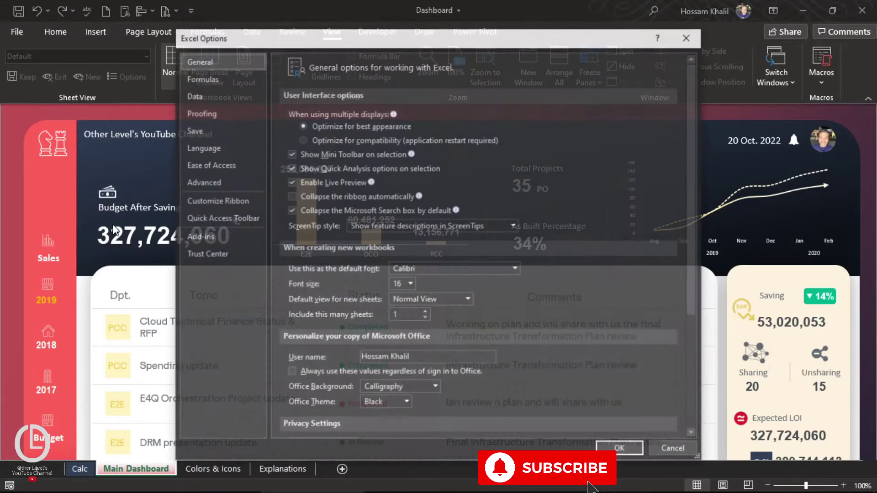
click(192, 180)
scroll(411, 265, down, 10)
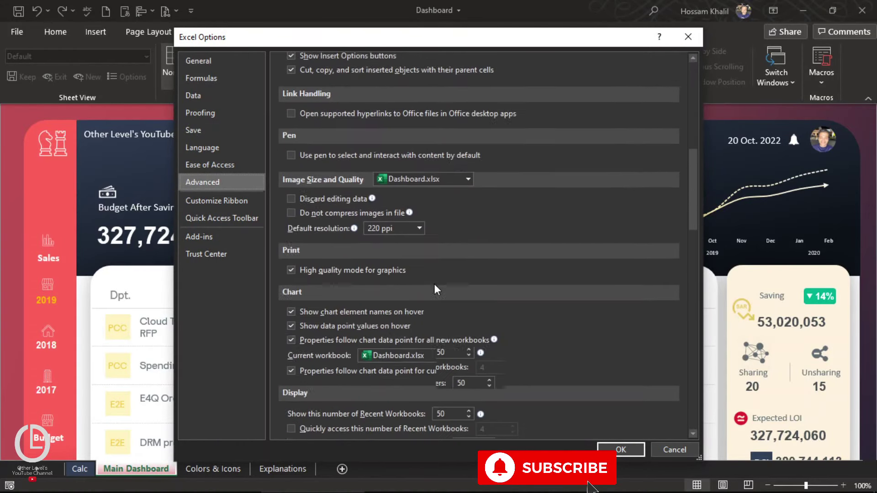
scroll(435, 286, down, 3)
scroll(439, 287, down, 6)
scroll(443, 286, down, 1)
click(316, 315)
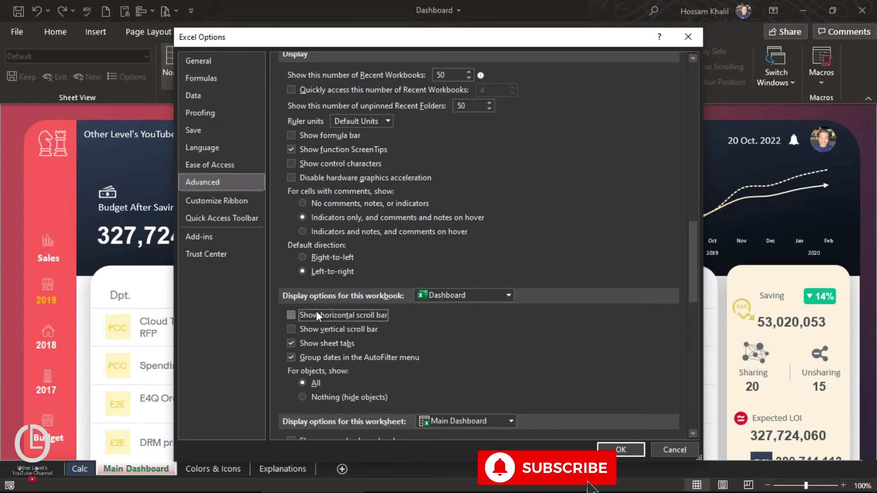
click(321, 329)
click(308, 315)
click(312, 329)
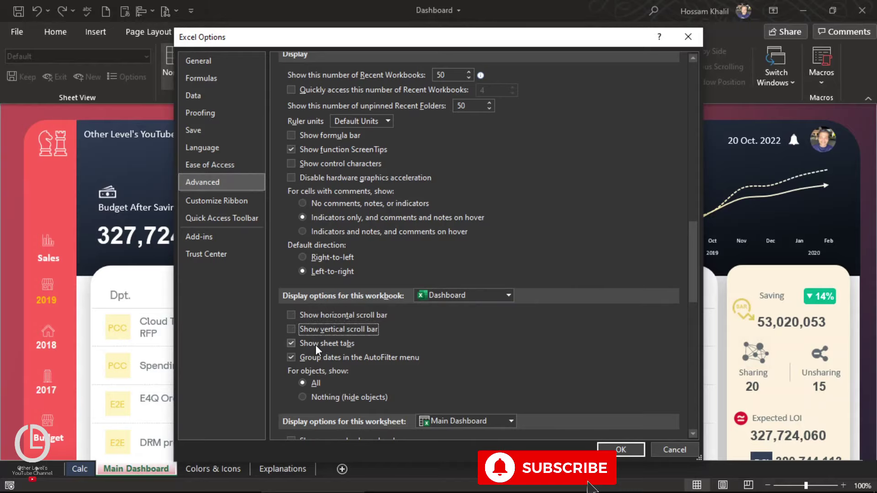
click(315, 343)
click(614, 450)
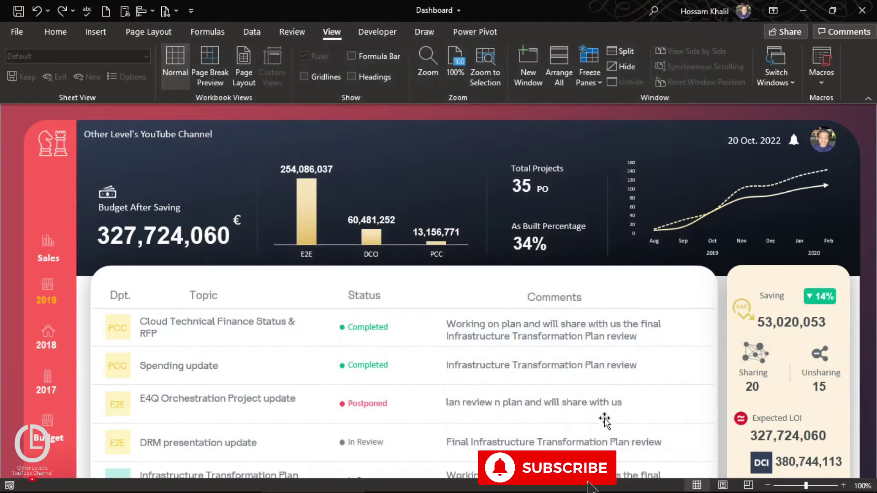
click(772, 11)
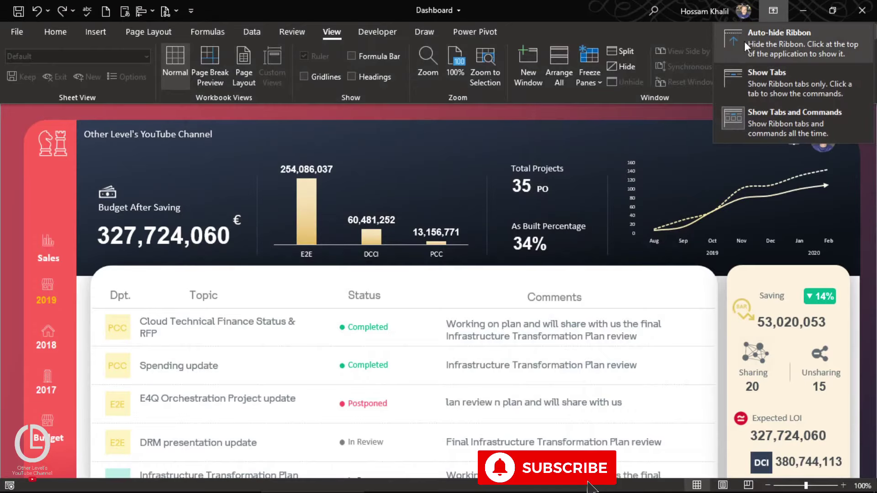
Step: Auto-hide the ribbon and test the 2019, 2018 and 2017 year buttons
click(769, 44)
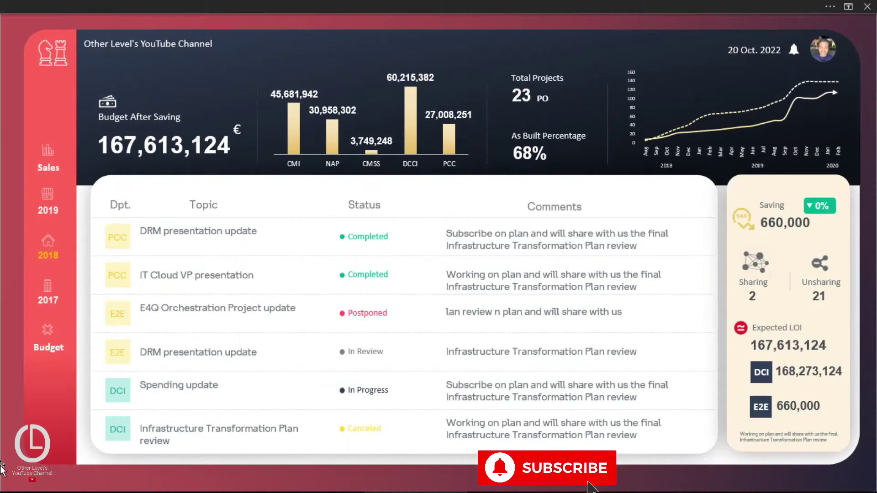
click(49, 212)
click(50, 257)
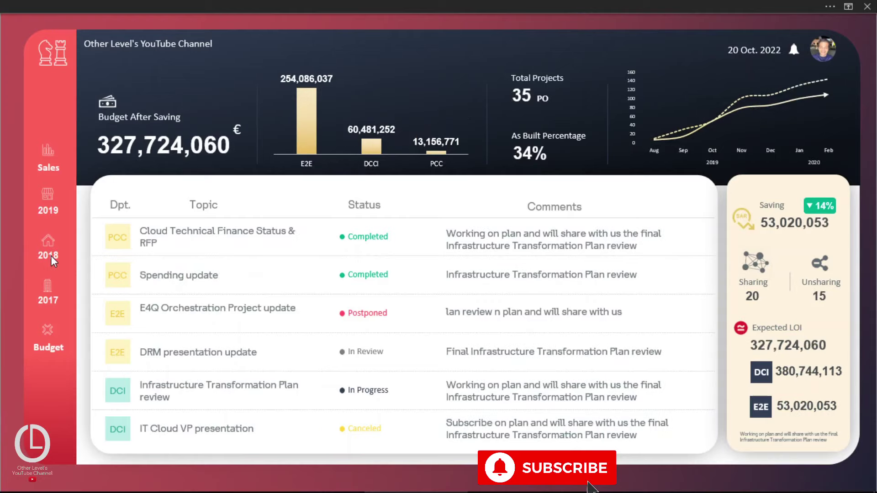
click(49, 299)
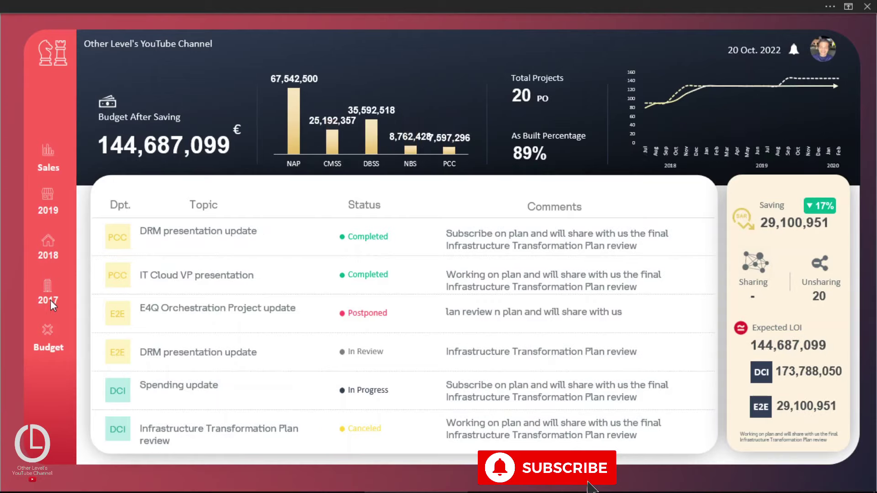
Step: Cycle through the years again, ending with the 2018 figures displayed
click(50, 254)
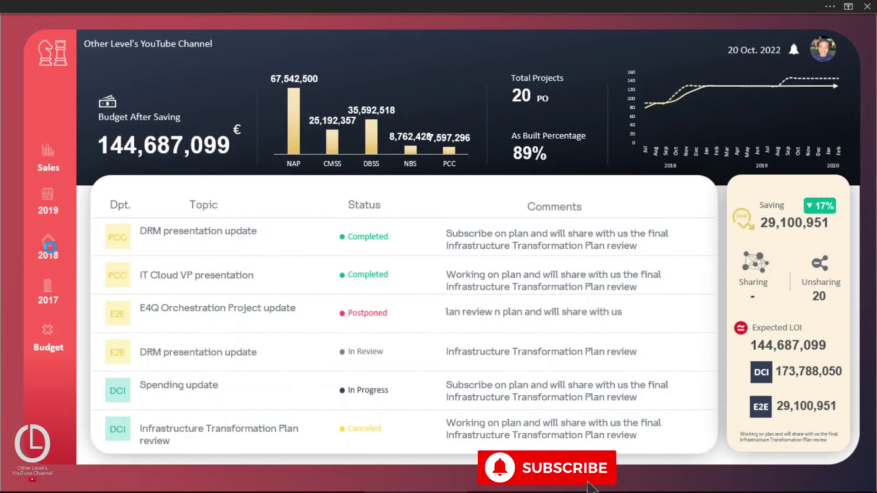
click(51, 211)
click(50, 256)
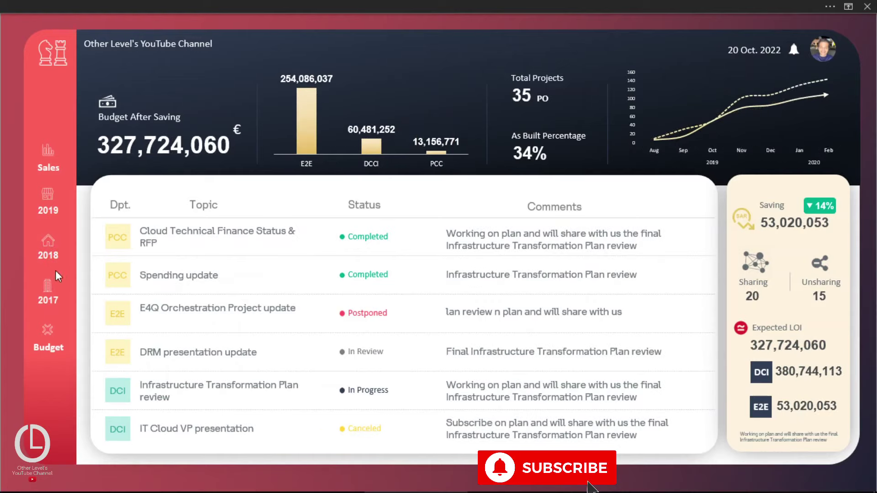
click(55, 295)
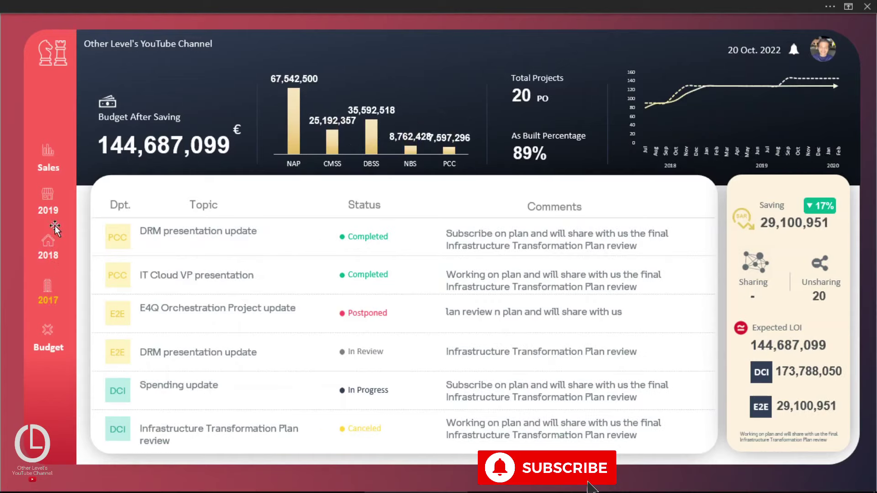
click(53, 213)
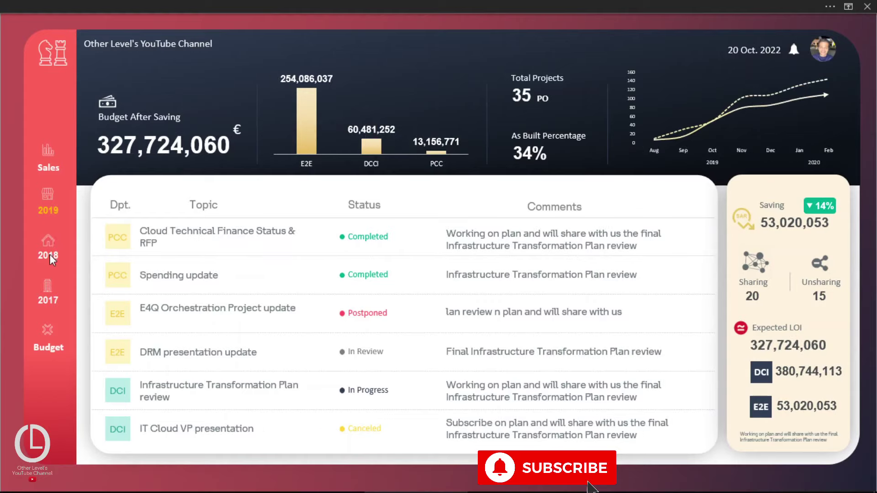
click(50, 256)
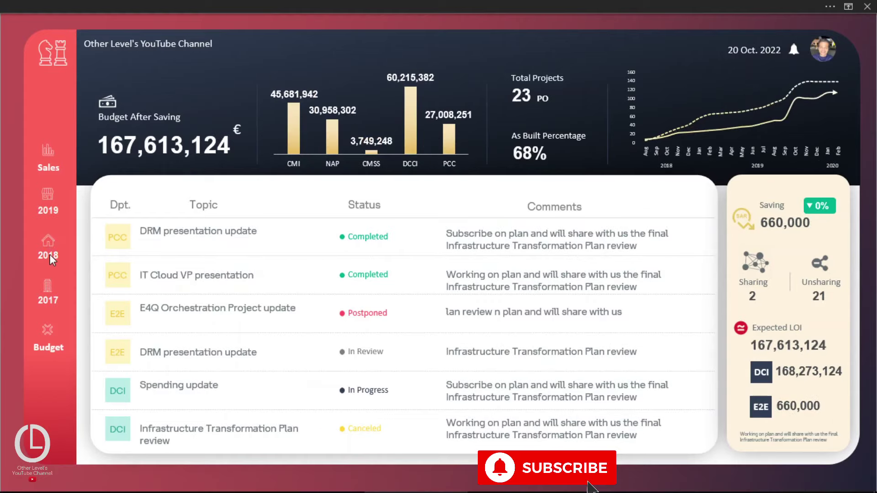